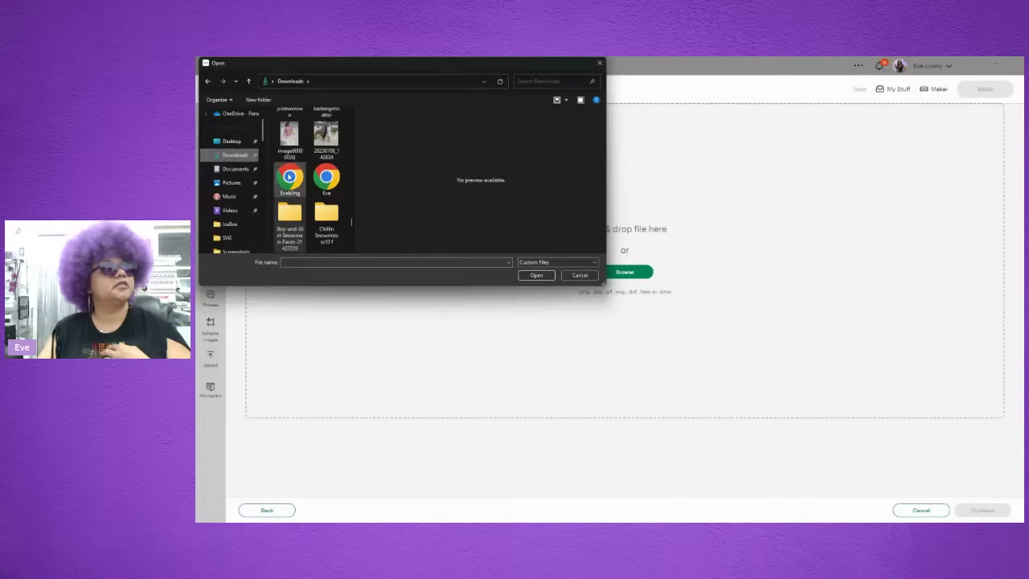
# - Choose the 70's 3 image in the Downloads folder as the file for upload
pyautogui.scroll(5, 289, 176)
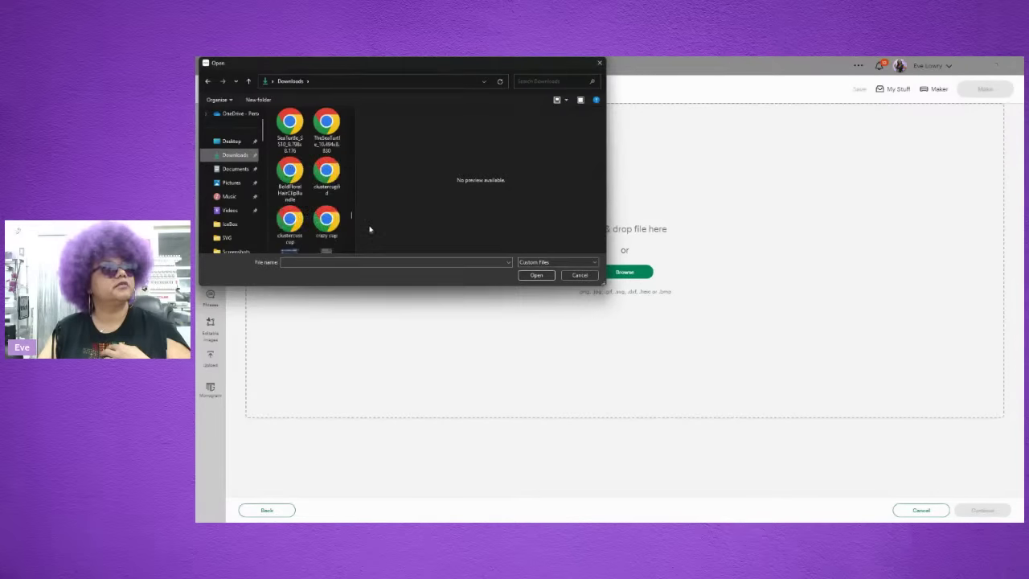
pyautogui.scroll(2, 352, 218)
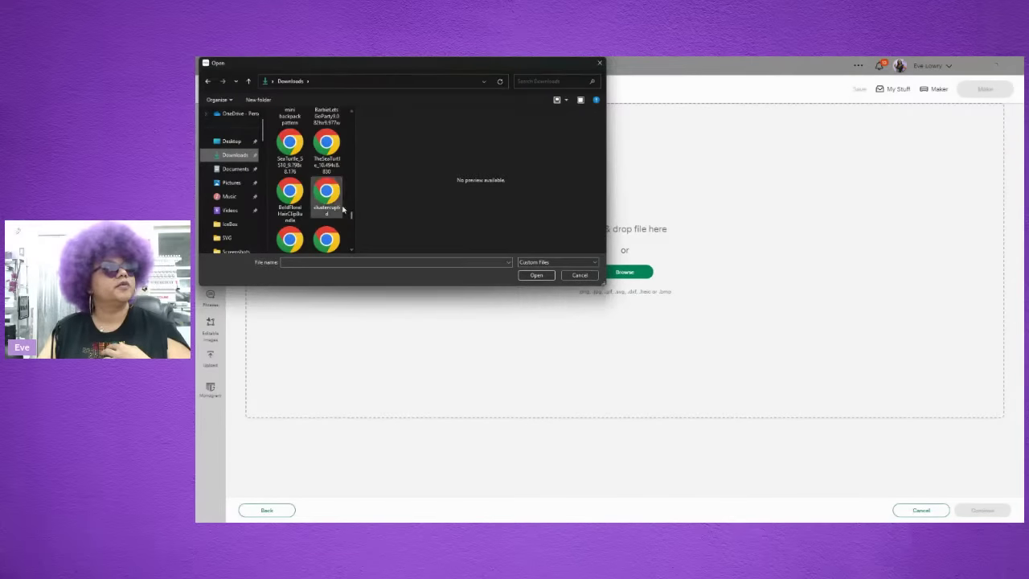
pyautogui.moveTo(351, 215); pyautogui.dragTo(357, 118)
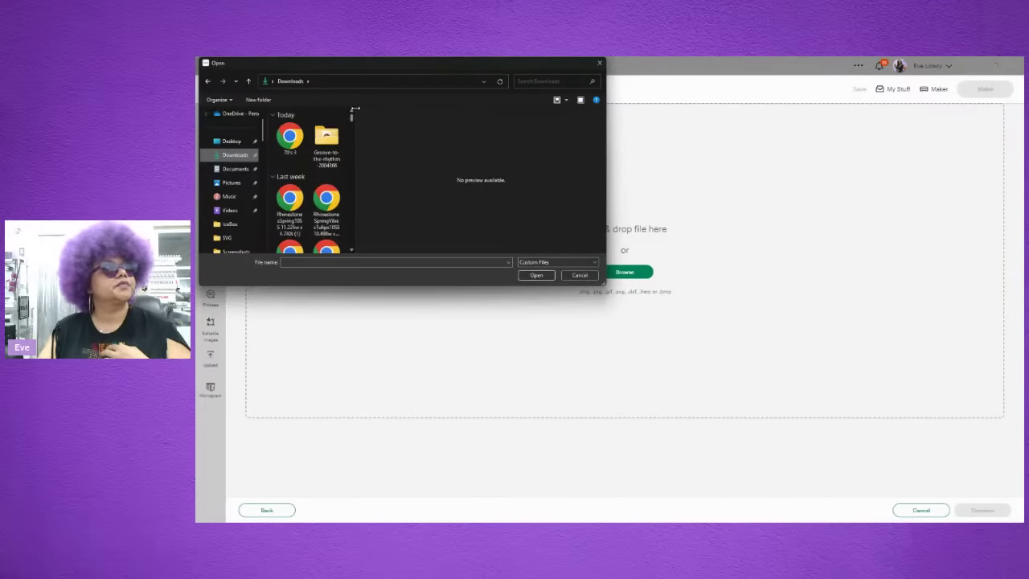
pyautogui.click(291, 137)
pyautogui.click(535, 275)
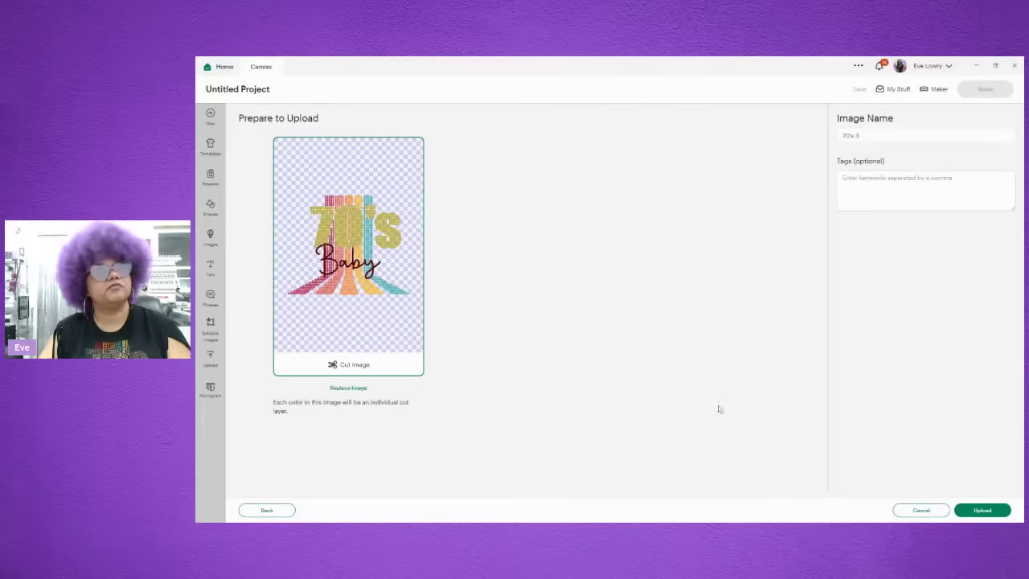
# - Upload the 70's 3 image as a cut image and add it to the canvas
pyautogui.click(980, 510)
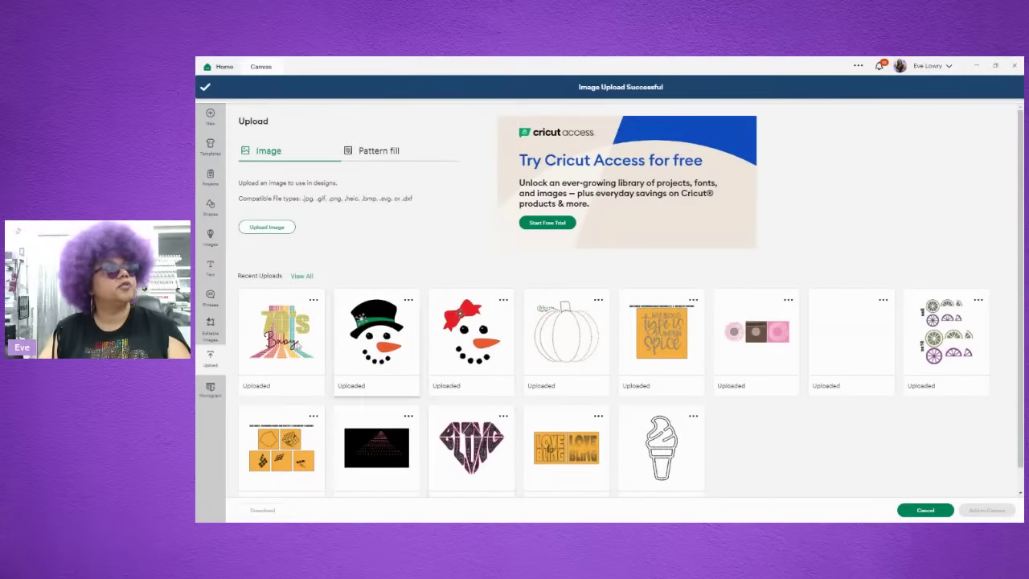
pyautogui.click(277, 331)
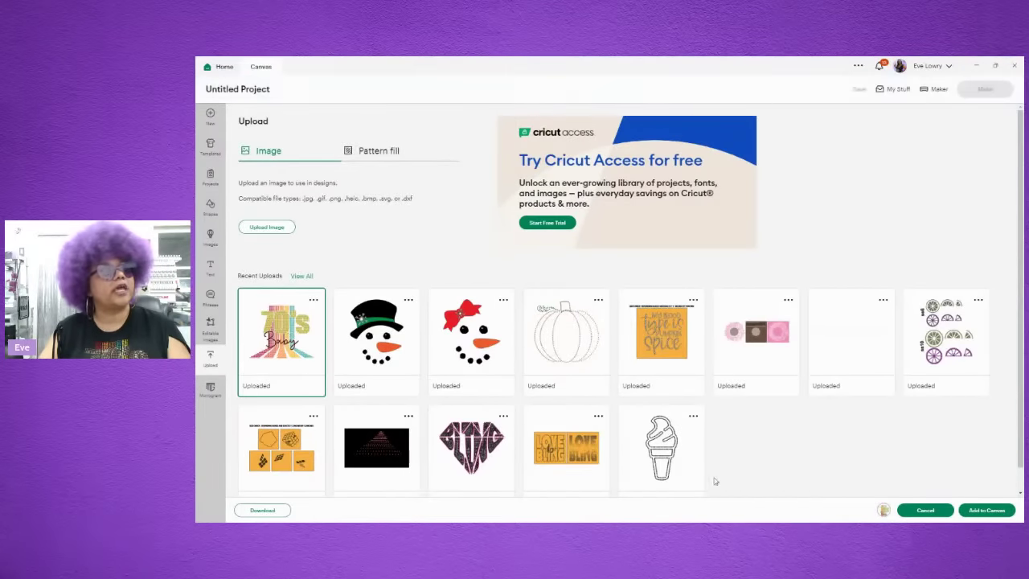
pyautogui.click(986, 510)
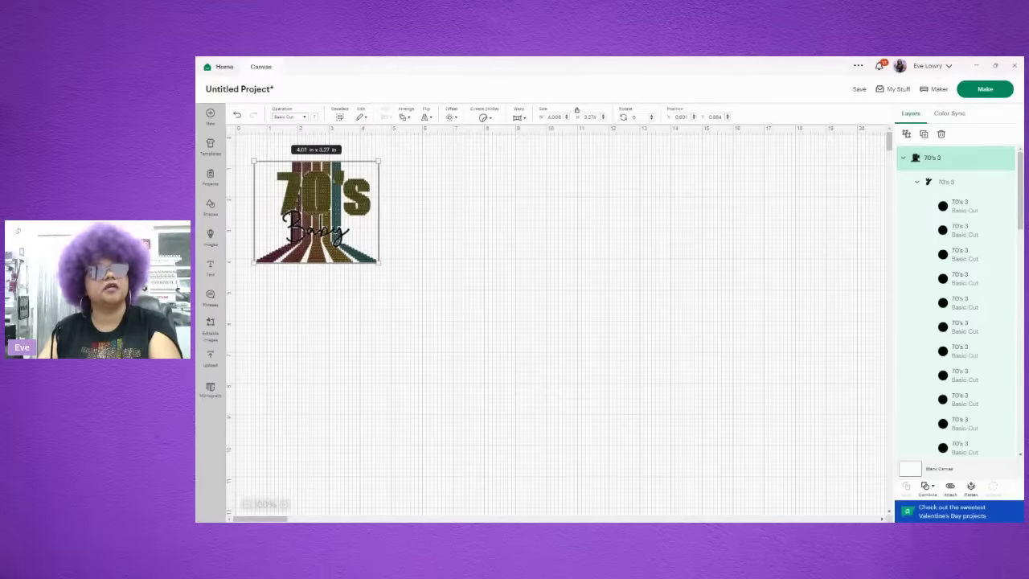
# - Switch to the browser and open the 70's Baby ss10 product page among The Baby's Booty store's Rhinestone Designs
pyautogui.hotkey('alt', 'Tab')
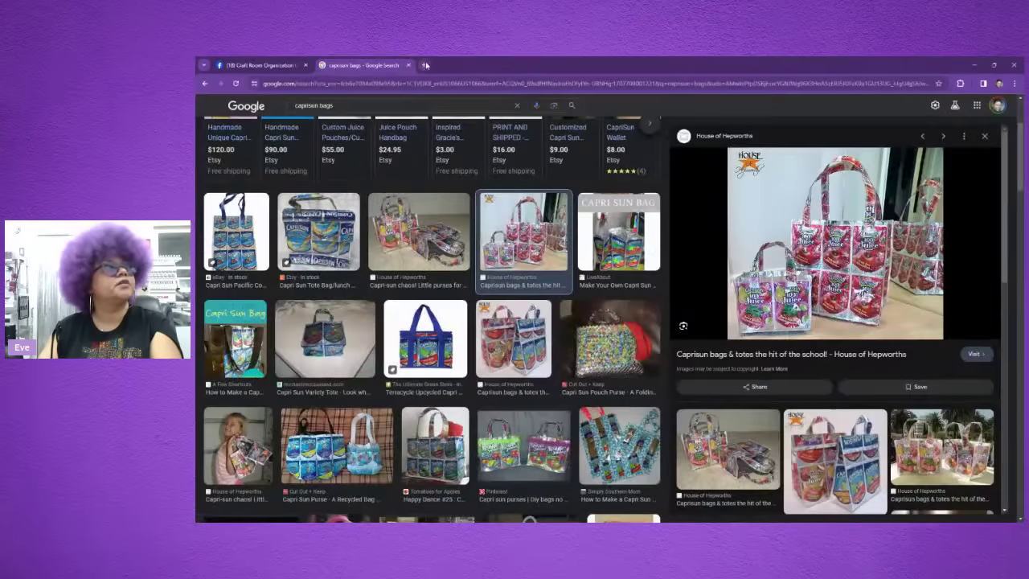
pyautogui.click(426, 65)
pyautogui.click(474, 98)
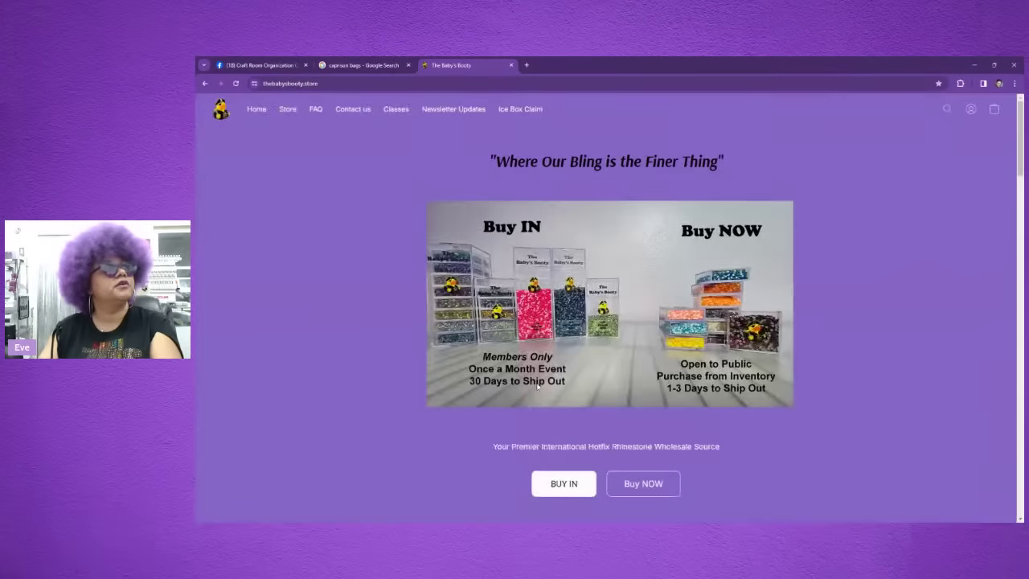
pyautogui.click(611, 485)
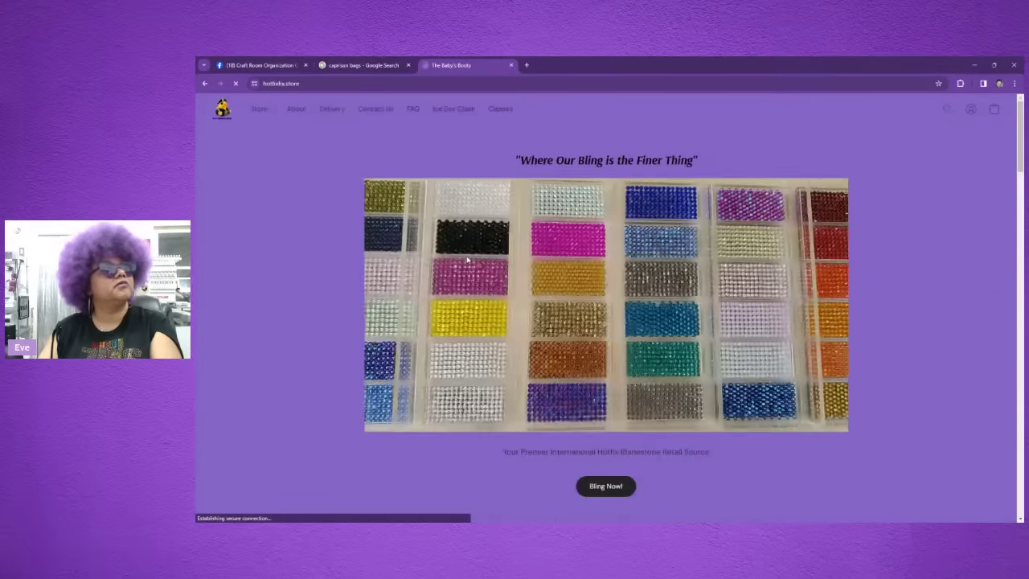
pyautogui.click(606, 486)
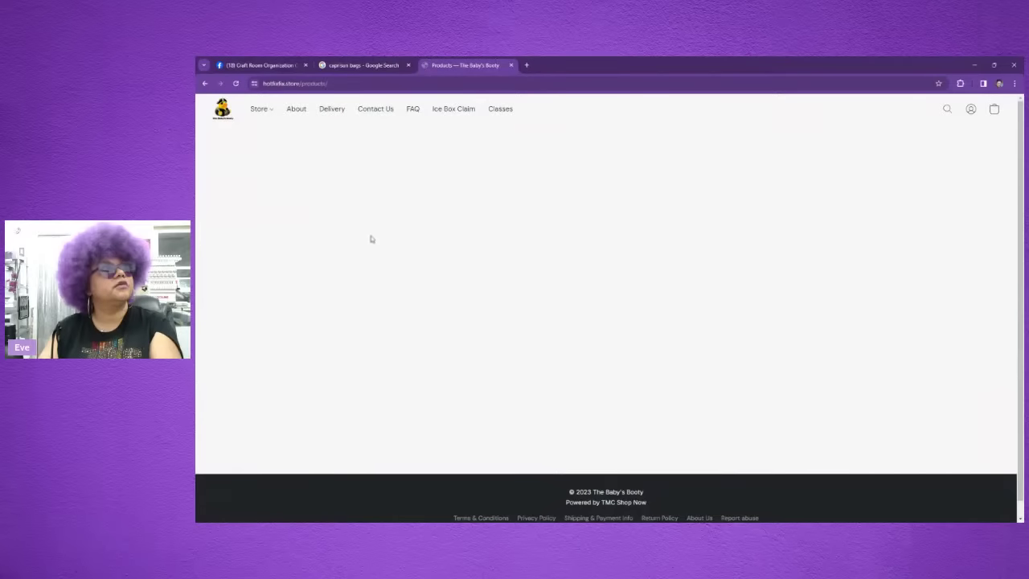
pyautogui.click(482, 309)
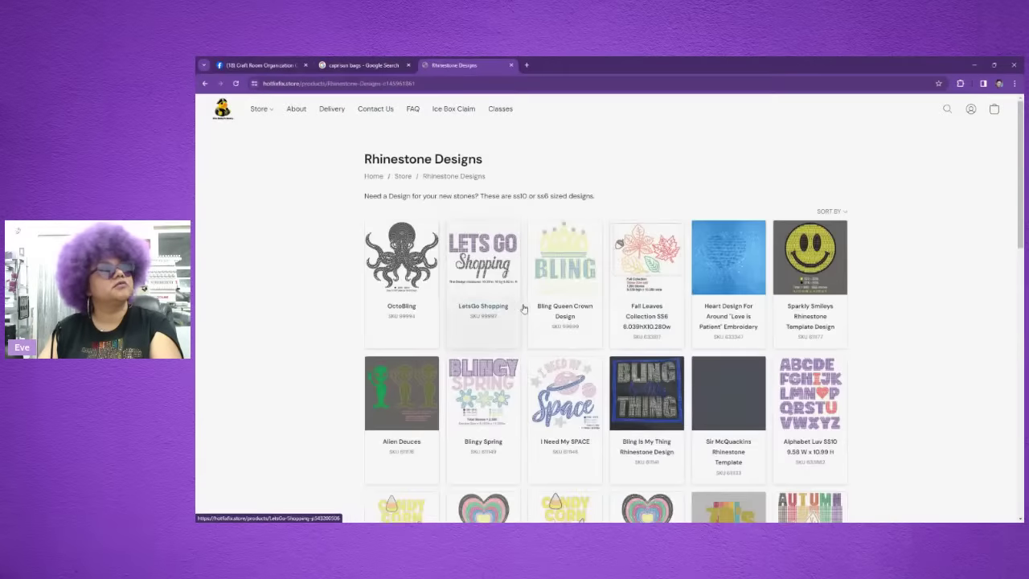
pyautogui.scroll(-4, 688, 292)
pyautogui.click(688, 292)
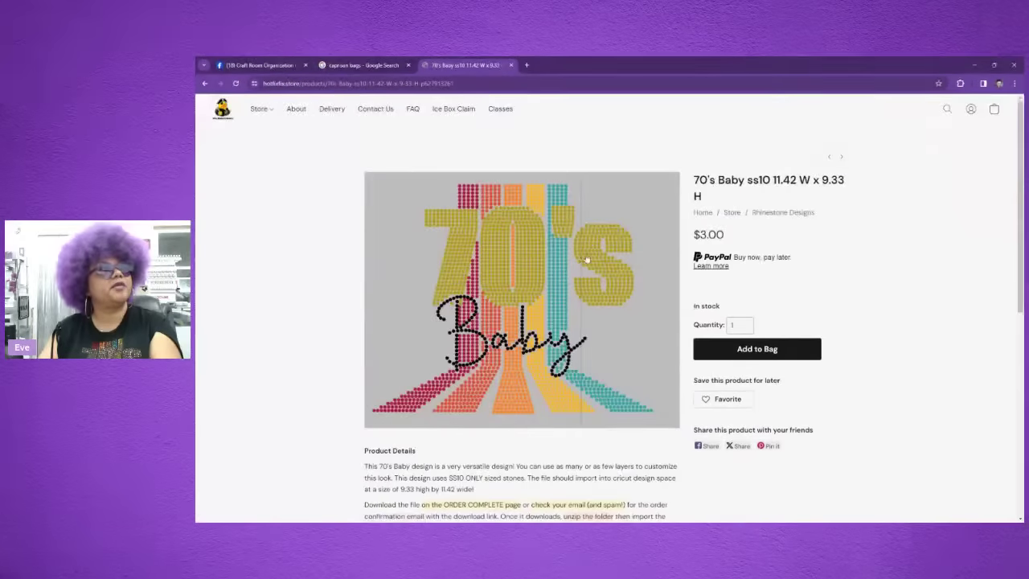
# - Highlight the design's width and height in the product title, and return to the Cricut Design Space canvas
pyautogui.moveTo(695, 178); pyautogui.dragTo(820, 195)
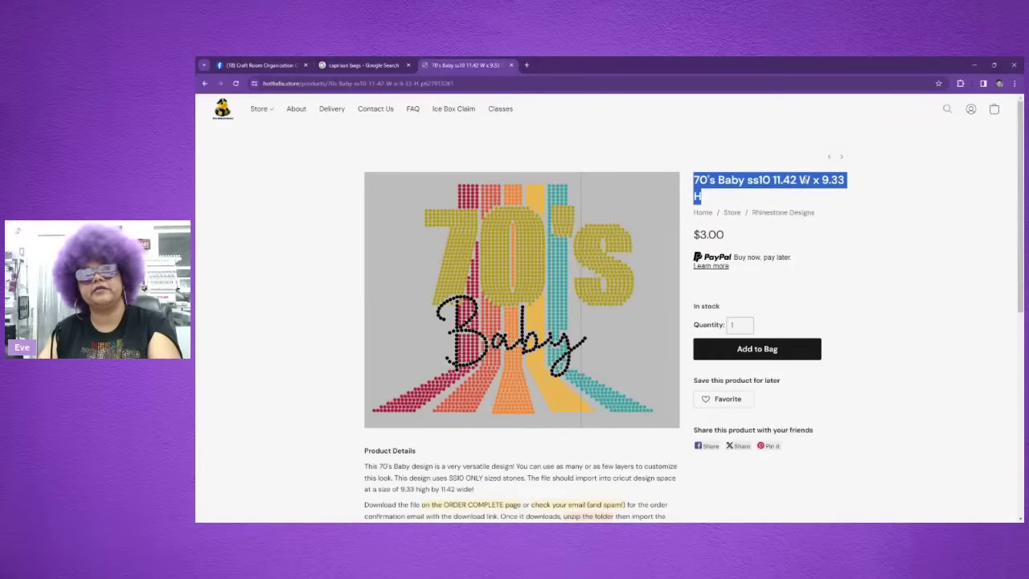
pyautogui.click(719, 180)
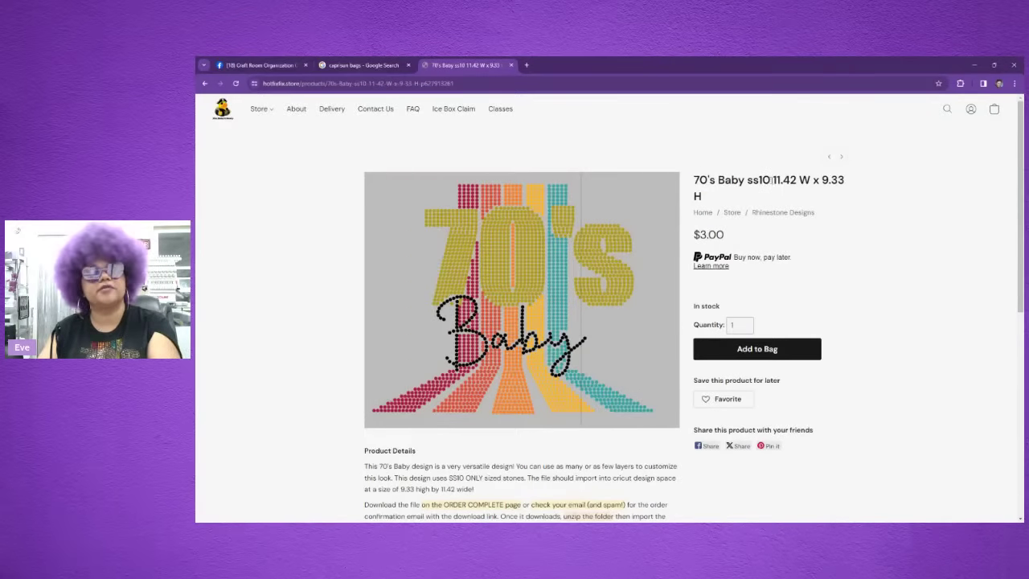
pyautogui.moveTo(771, 180); pyautogui.dragTo(809, 180)
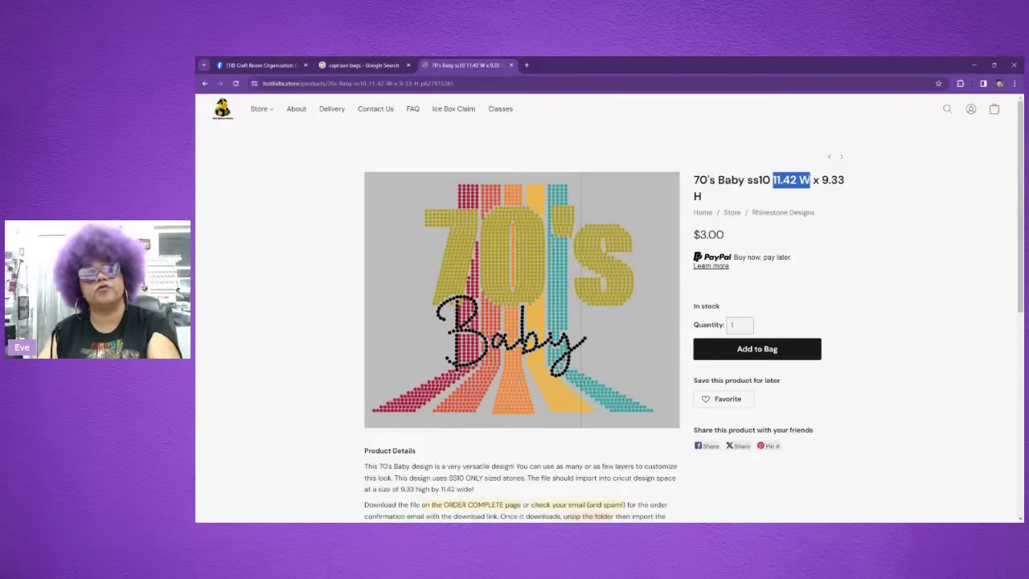
pyautogui.moveTo(820, 180); pyautogui.dragTo(849, 186)
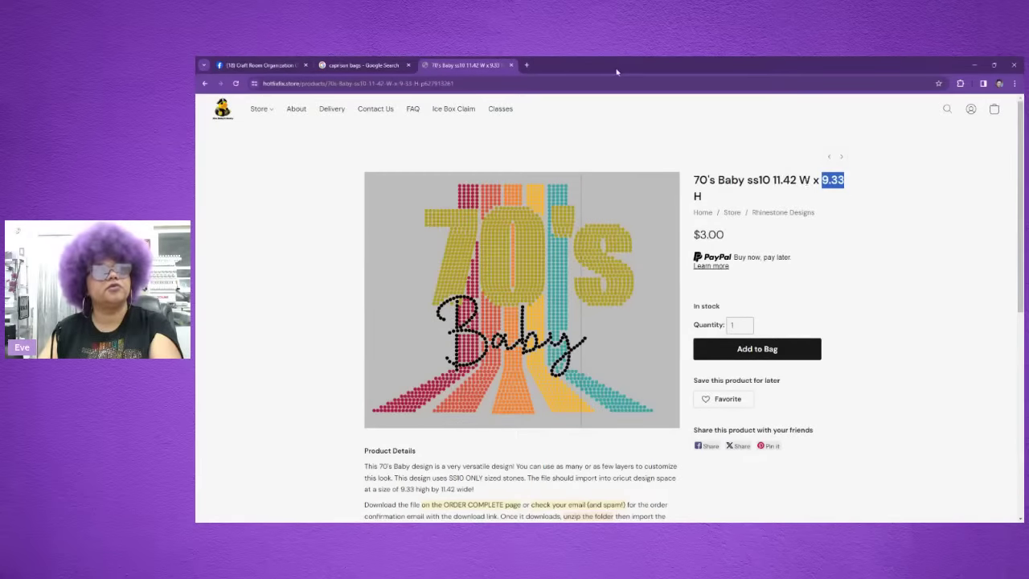
pyautogui.click(973, 64)
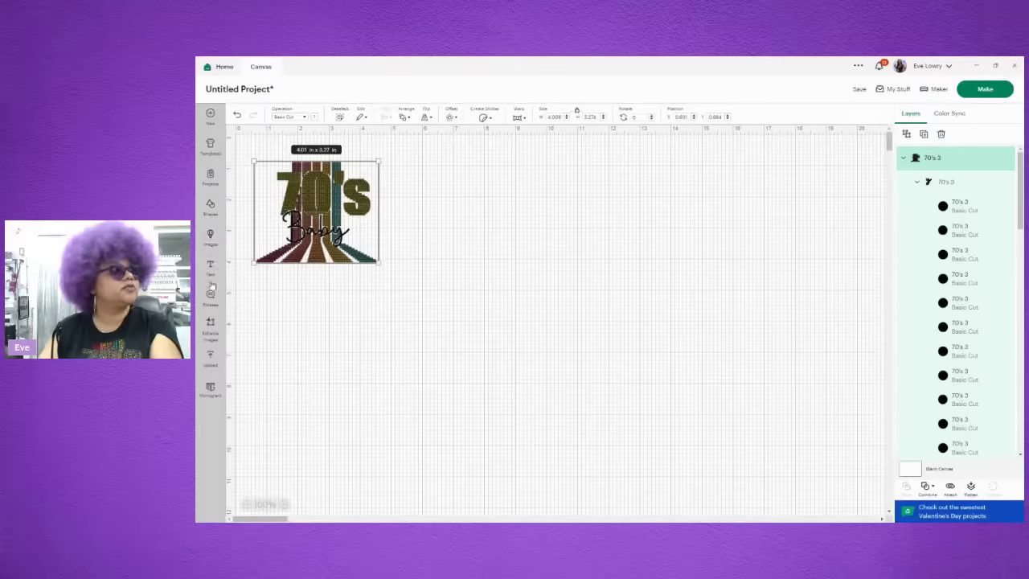
# - Insert a right-pointing block arrow shape on the canvas and colour it red
pyautogui.click(211, 209)
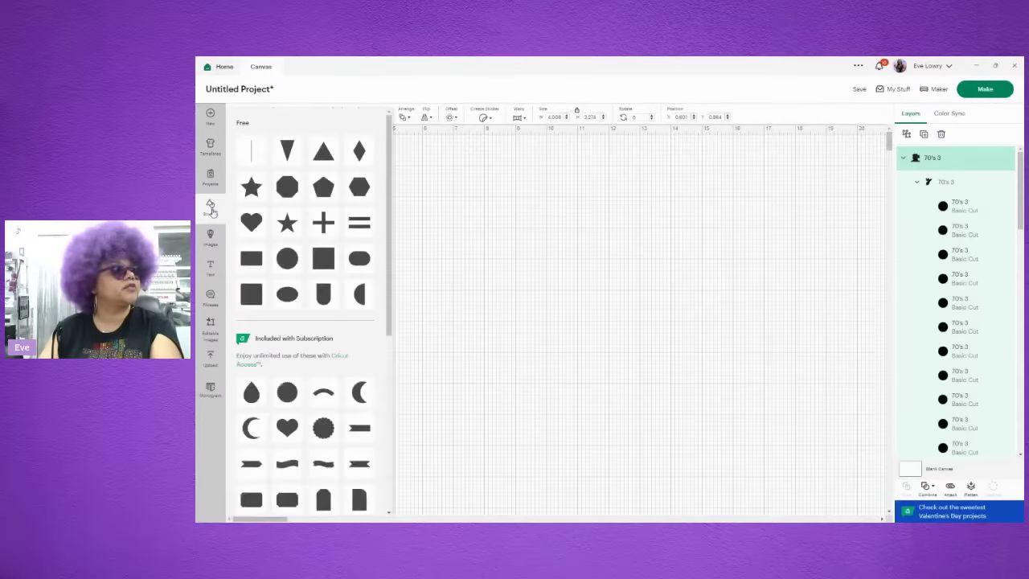
pyautogui.scroll(-8, 306, 259)
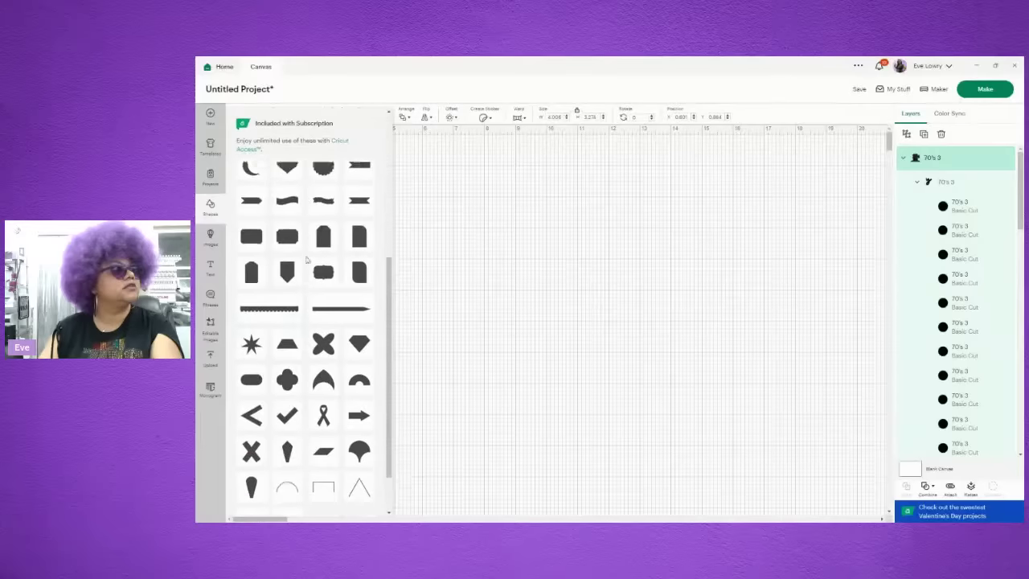
pyautogui.click(353, 375)
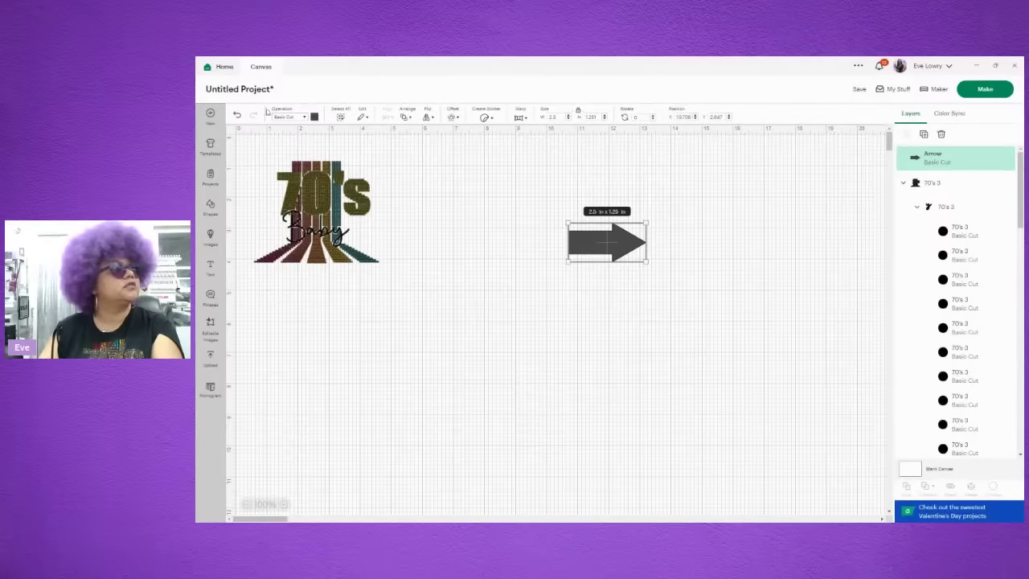
pyautogui.click(315, 118)
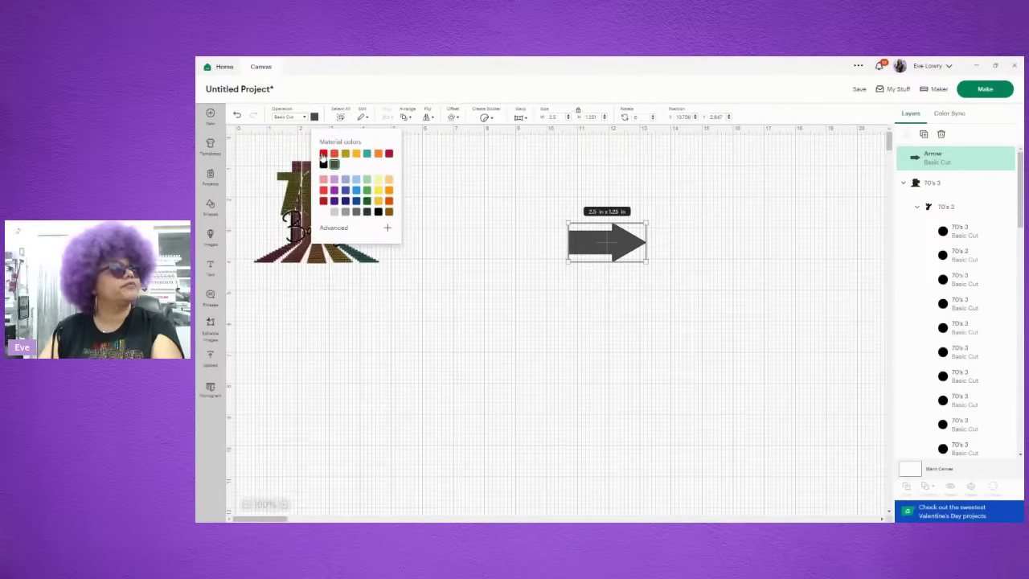
pyautogui.click(323, 154)
pyautogui.click(454, 175)
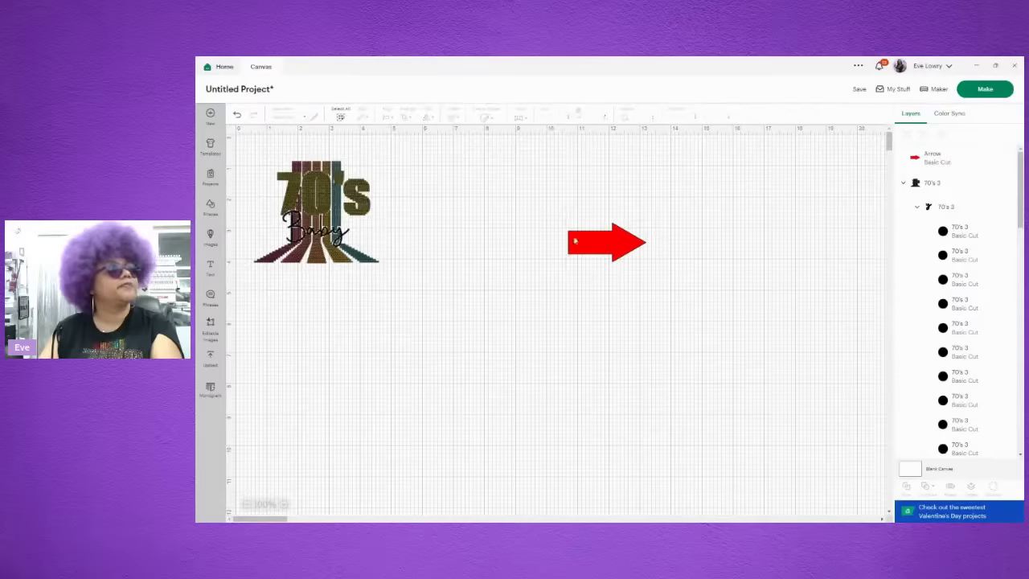
# - Rotate the red arrow to 40 degrees
pyautogui.click(591, 243)
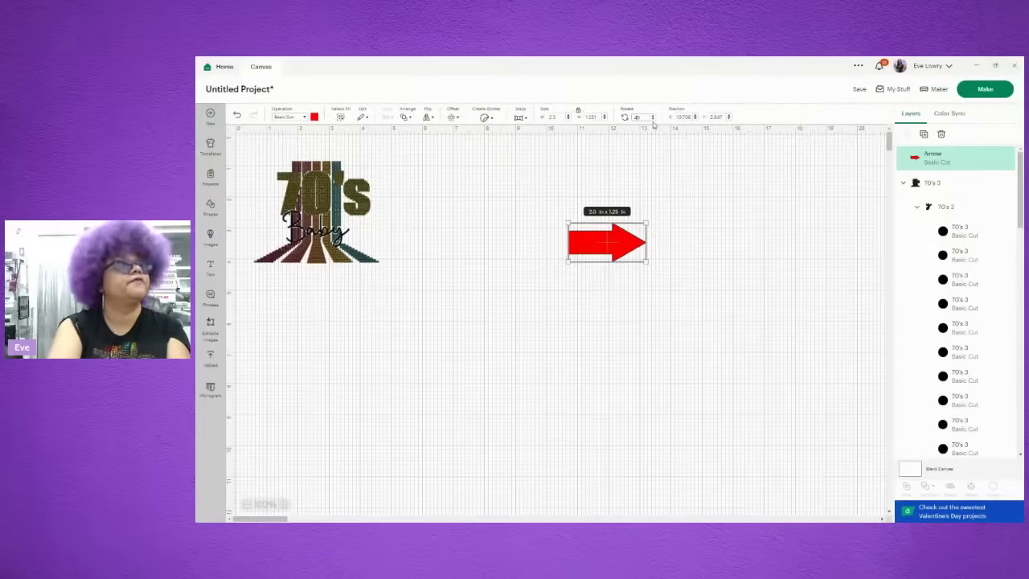
pyautogui.write('45')
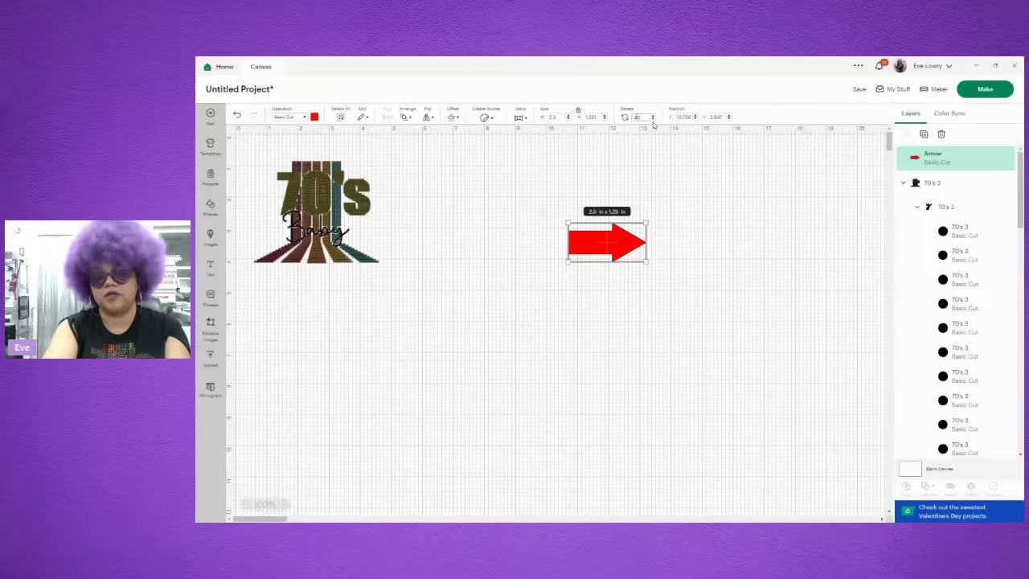
pyautogui.press('Return')
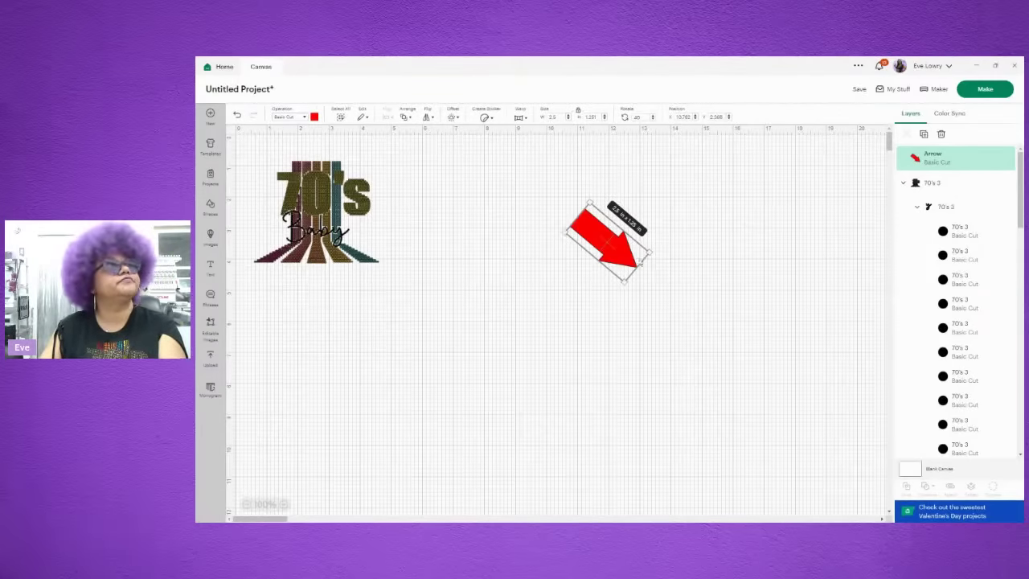
# - Set the red arrow's rotation to 320 degrees and move it so it points up at the size settings
pyautogui.moveTo(648, 251); pyautogui.dragTo(649, 252)
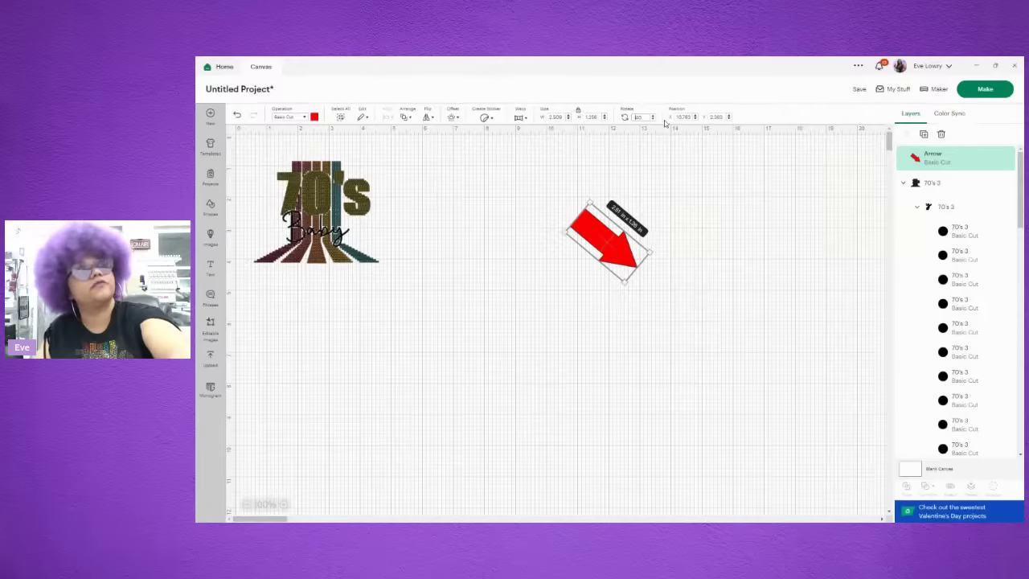
pyautogui.write('320')
pyautogui.press('Return')
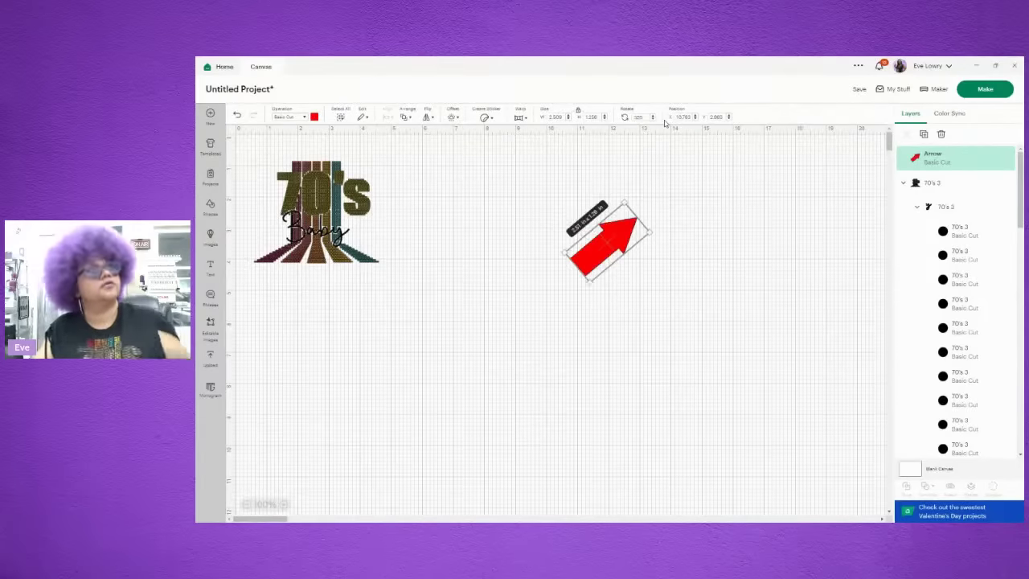
pyautogui.moveTo(601, 245); pyautogui.dragTo(517, 171)
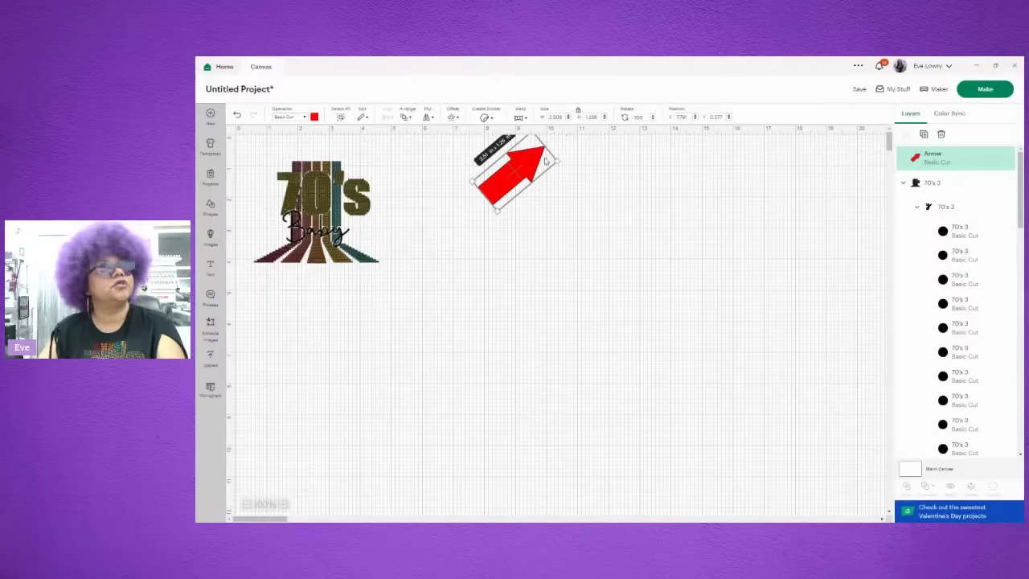
pyautogui.moveTo(545, 161); pyautogui.dragTo(556, 161)
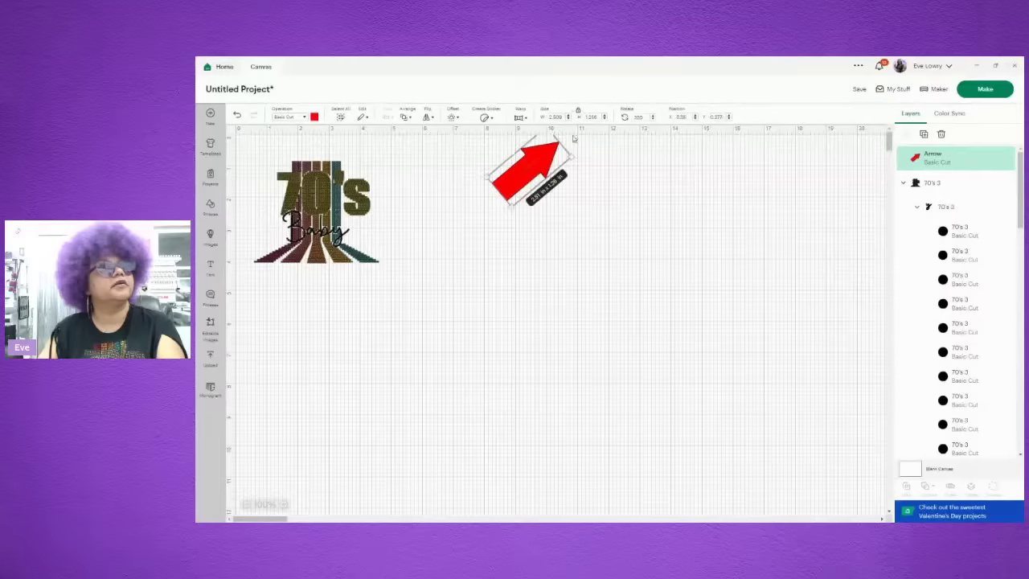
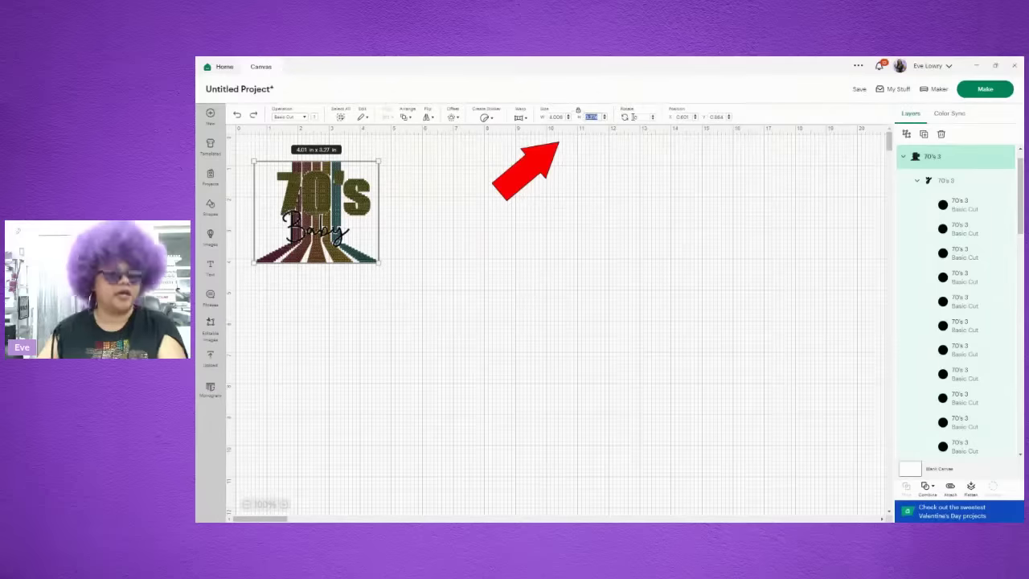
# - Set the 70's Baby design's height to 9.33 in with its proportions locked
pyautogui.write('9')
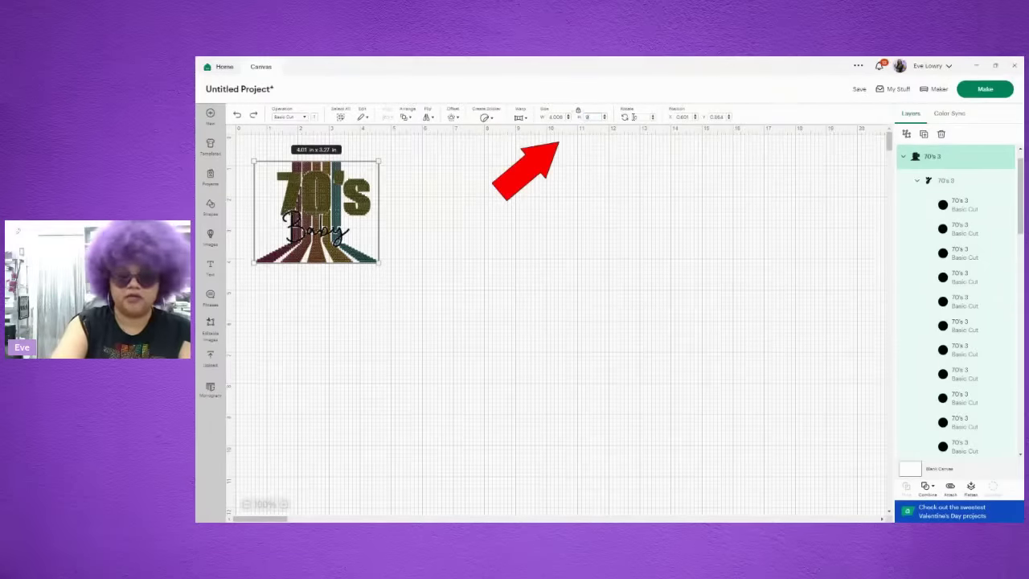
pyautogui.write('.33')
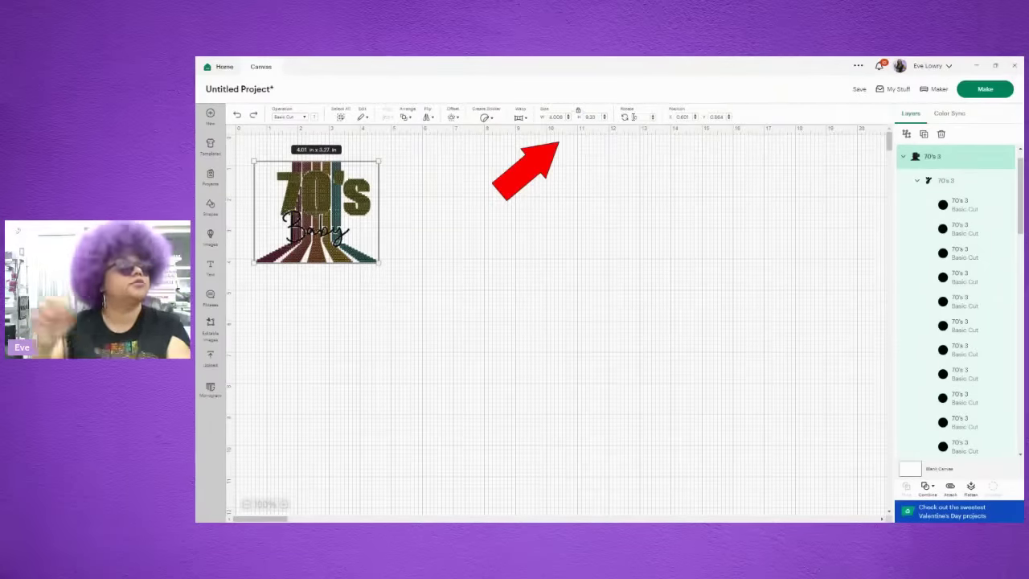
pyautogui.press('Return')
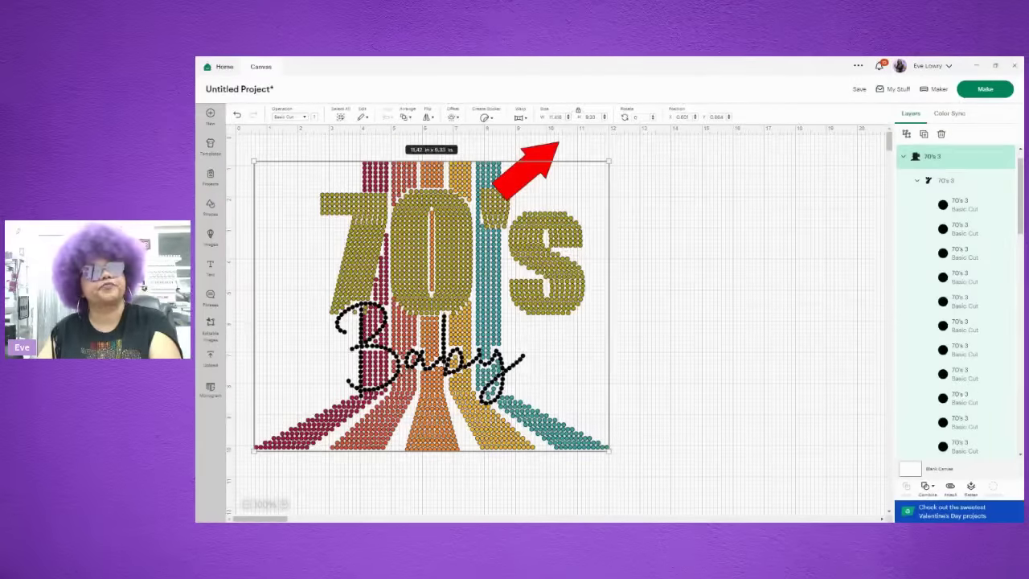
# - Switch to the browser to check the 70's Baby product page's listed dimensions and return to Cricut Design Space
pyautogui.hotkey('alt', 'Tab')
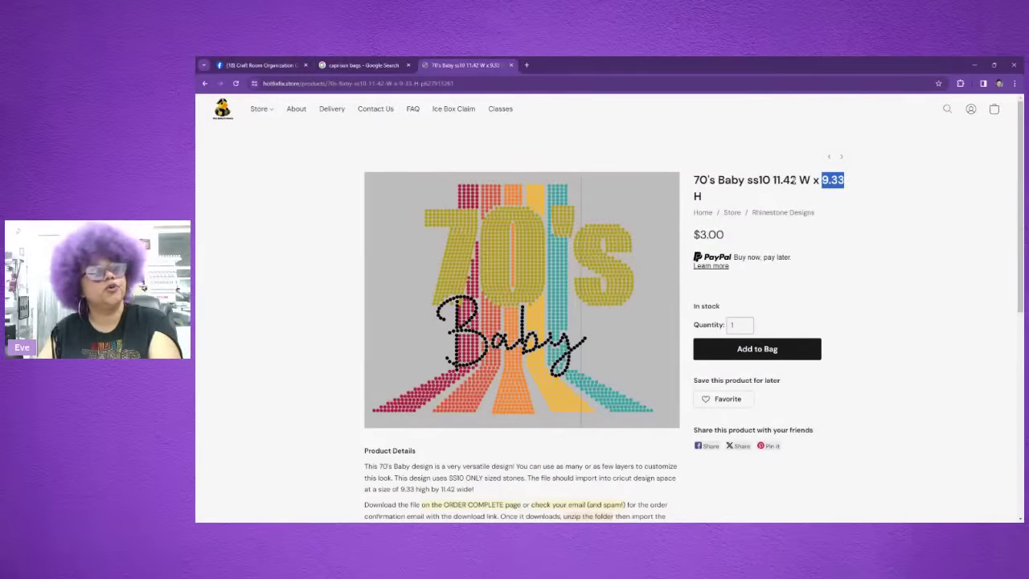
pyautogui.click(974, 64)
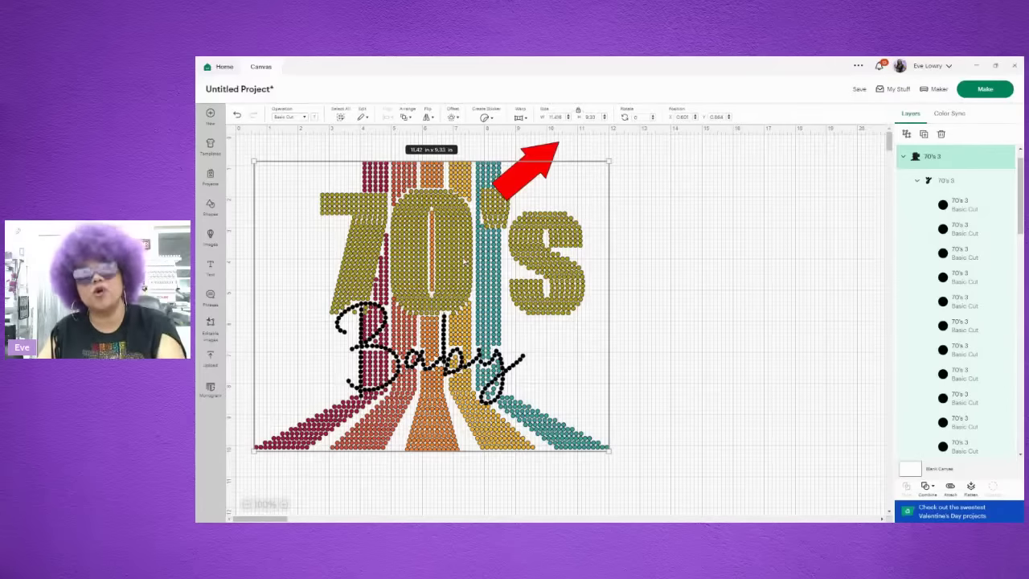
# - Shift the 70's Baby design slightly to the right, collapse its layer group and hide the red arrow
pyautogui.moveTo(466, 262)
pyautogui.mouseDown()
pyautogui.moveTo(476, 308)
pyautogui.moveTo(475, 257)
pyautogui.mouseUp()
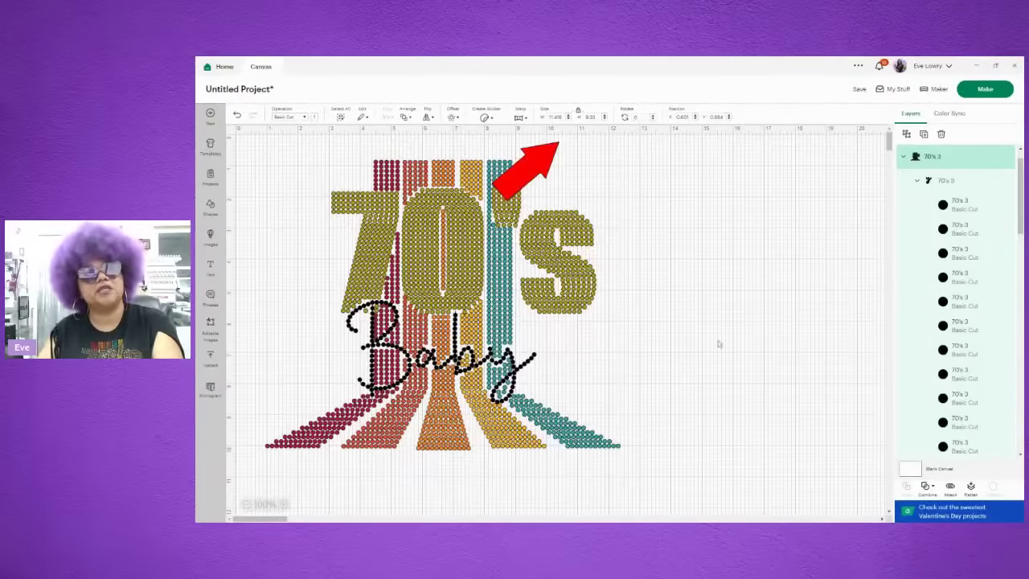
pyautogui.click(432, 300)
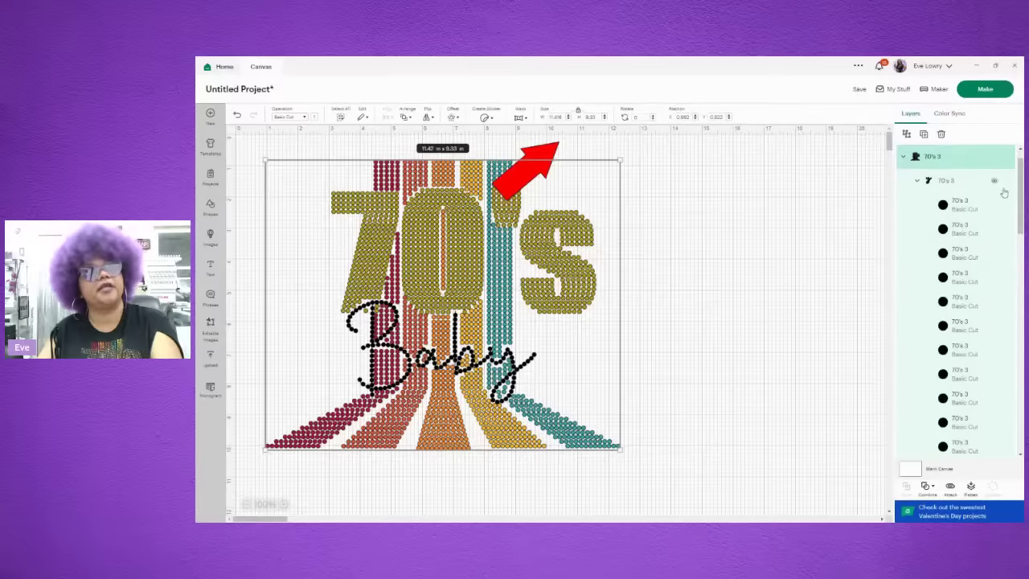
pyautogui.click(906, 158)
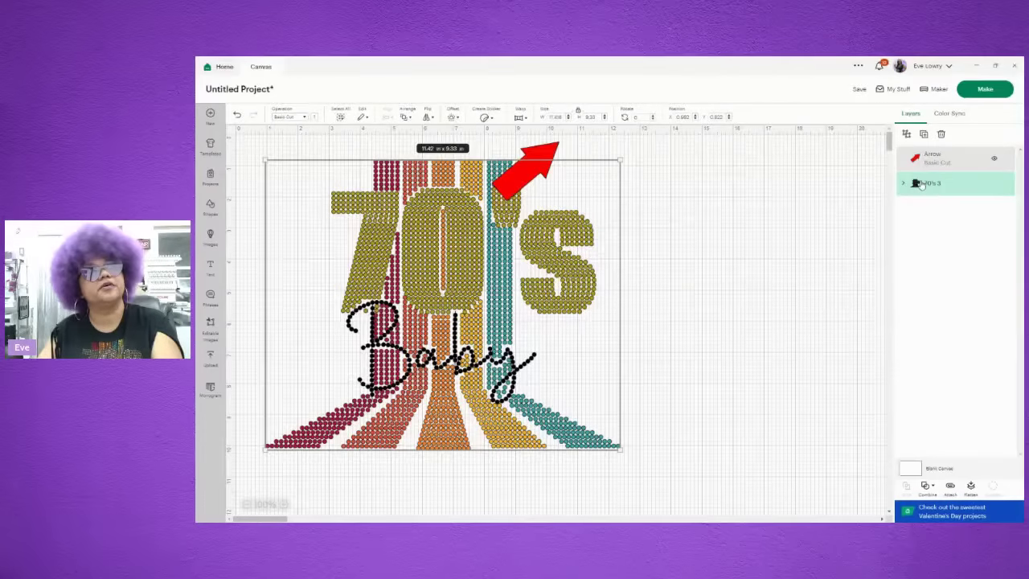
pyautogui.hotkey('ctrl', 'z')
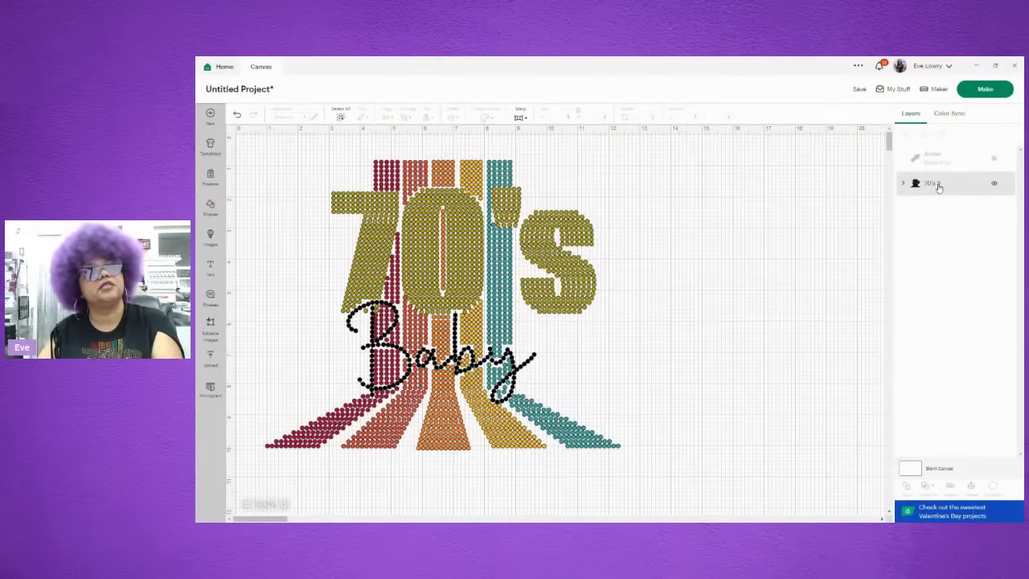
# - Expand the 70's Baby group and examine how its individual rhinestone layers are listed and grouped
pyautogui.click(903, 184)
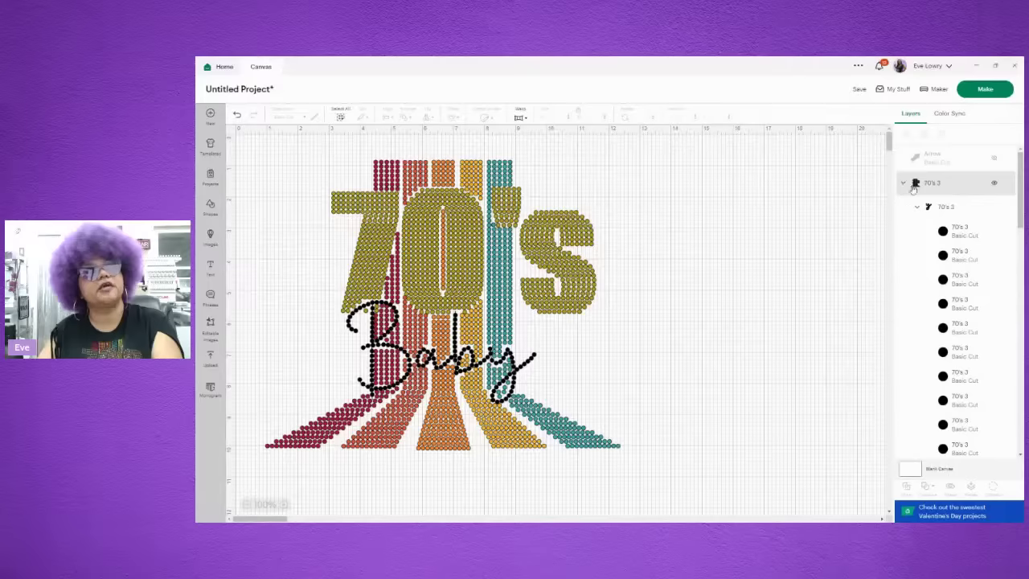
pyautogui.scroll(-5, 1011, 248)
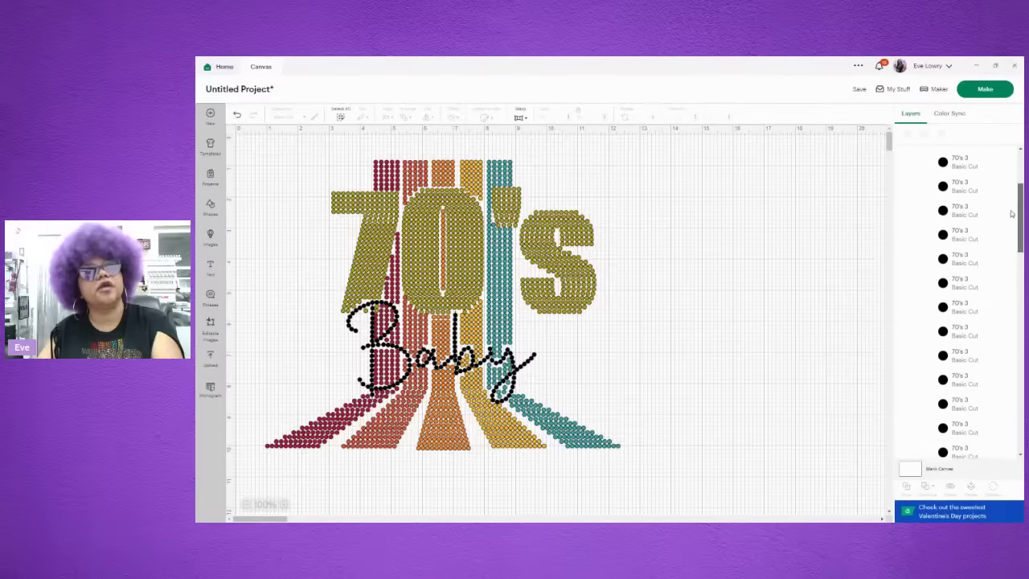
pyautogui.scroll(-3, 1011, 248)
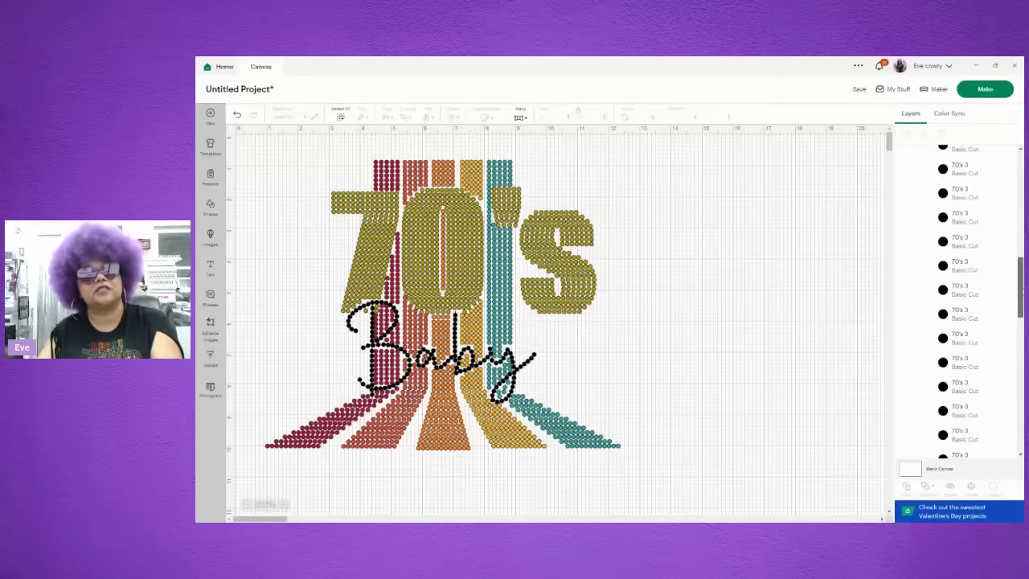
pyautogui.scroll(-3, 928, 331)
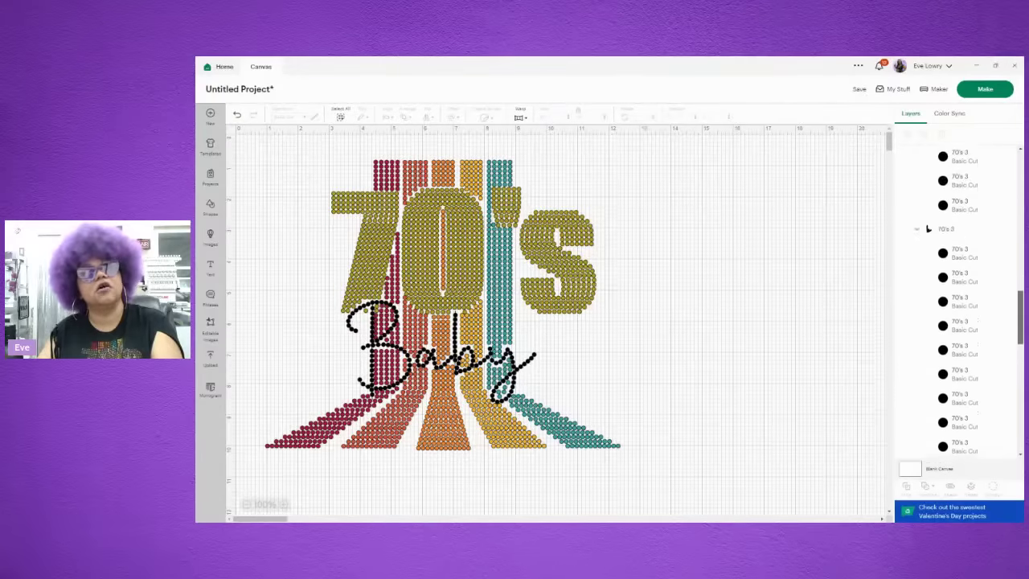
pyautogui.scroll(-1, 928, 172)
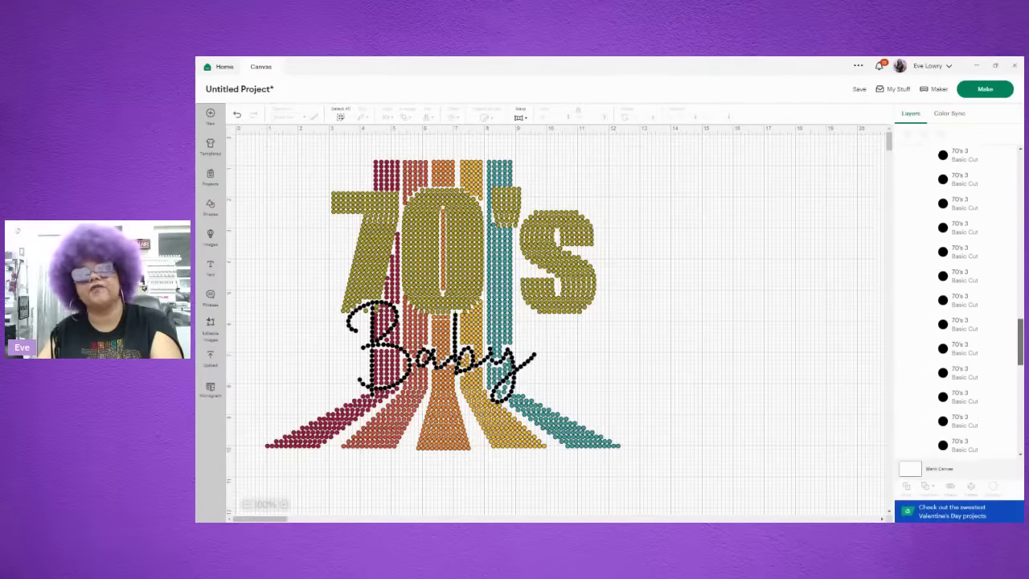
pyautogui.scroll(-1, 956, 297)
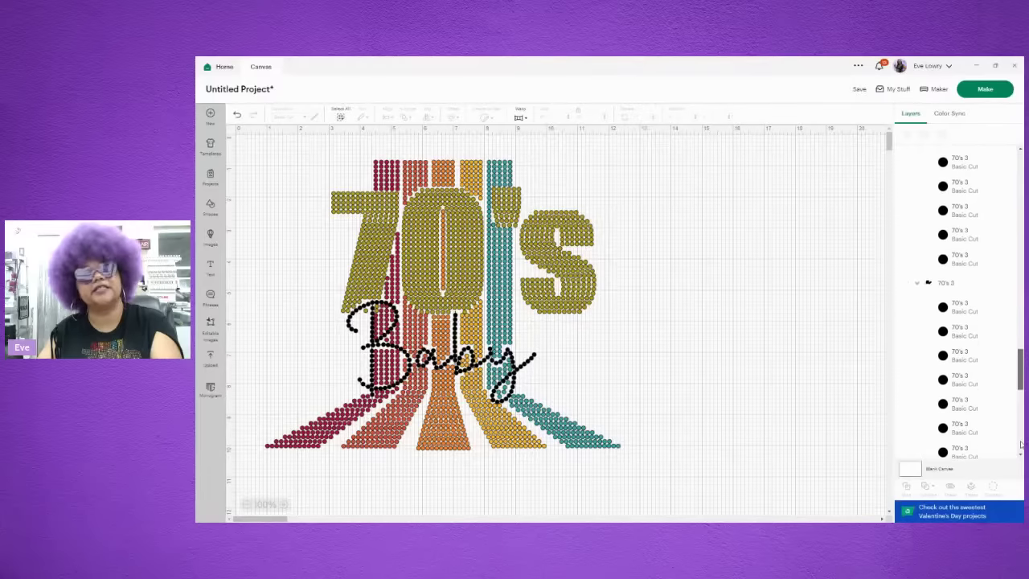
pyautogui.scroll(-2, 1020, 450)
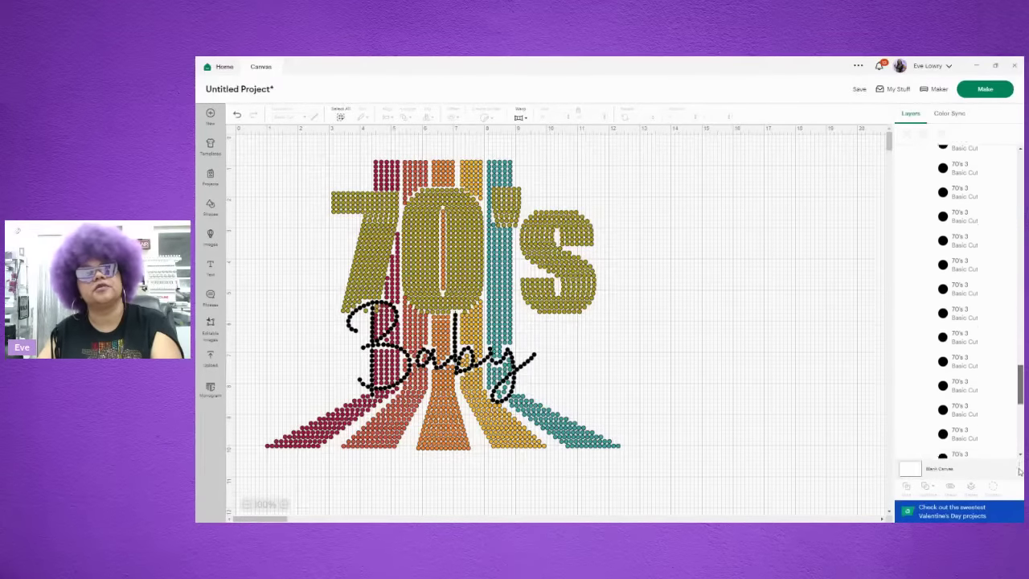
pyautogui.scroll(-1, 1019, 474)
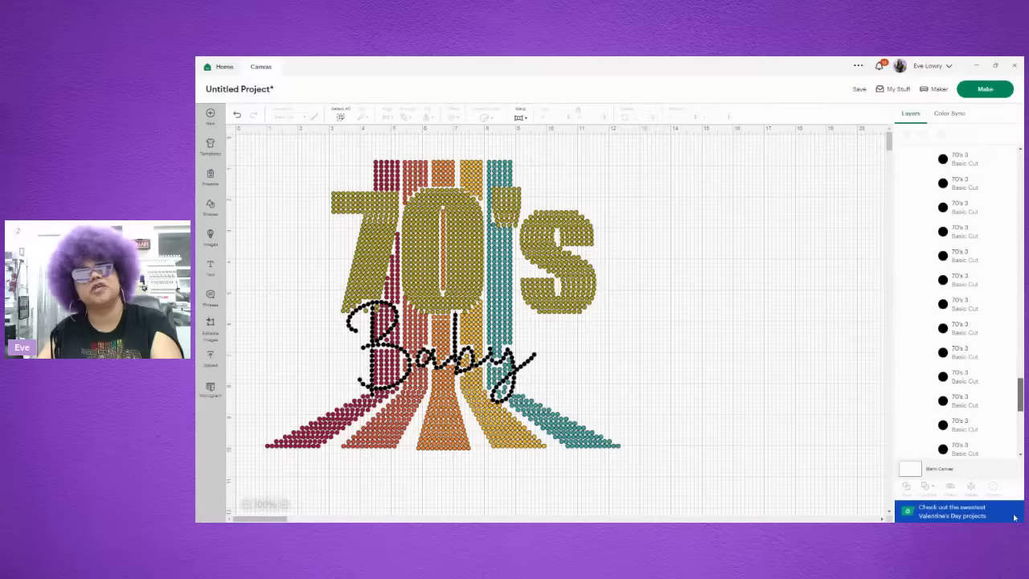
pyautogui.scroll(-1, 1018, 499)
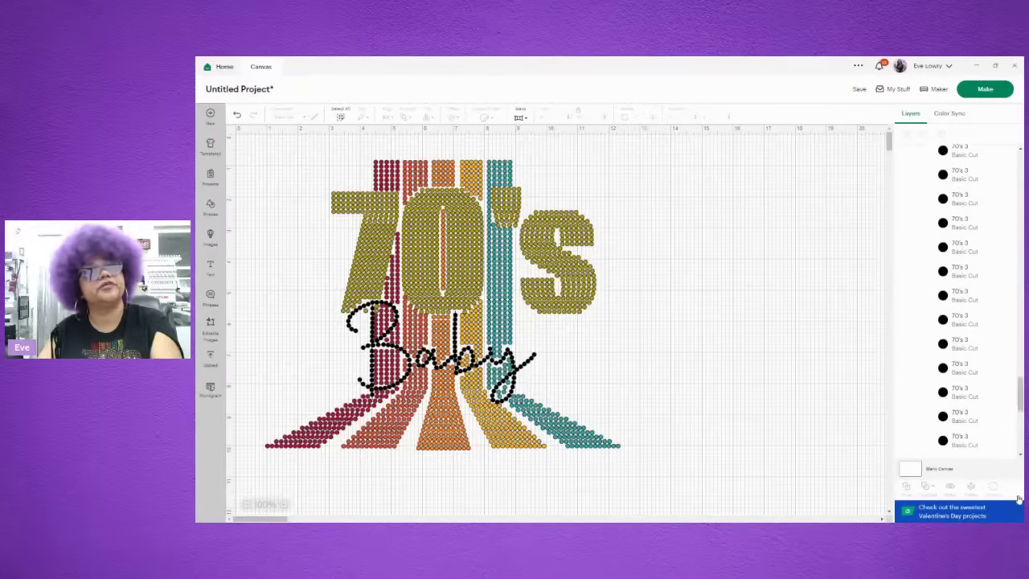
pyautogui.scroll(-1, 1019, 398)
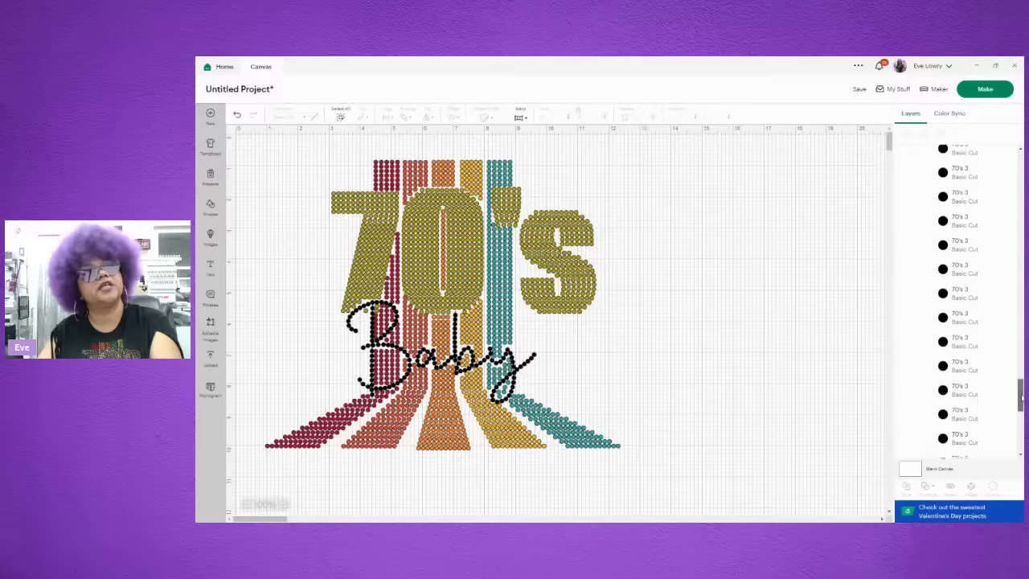
pyautogui.scroll(3, 1019, 402)
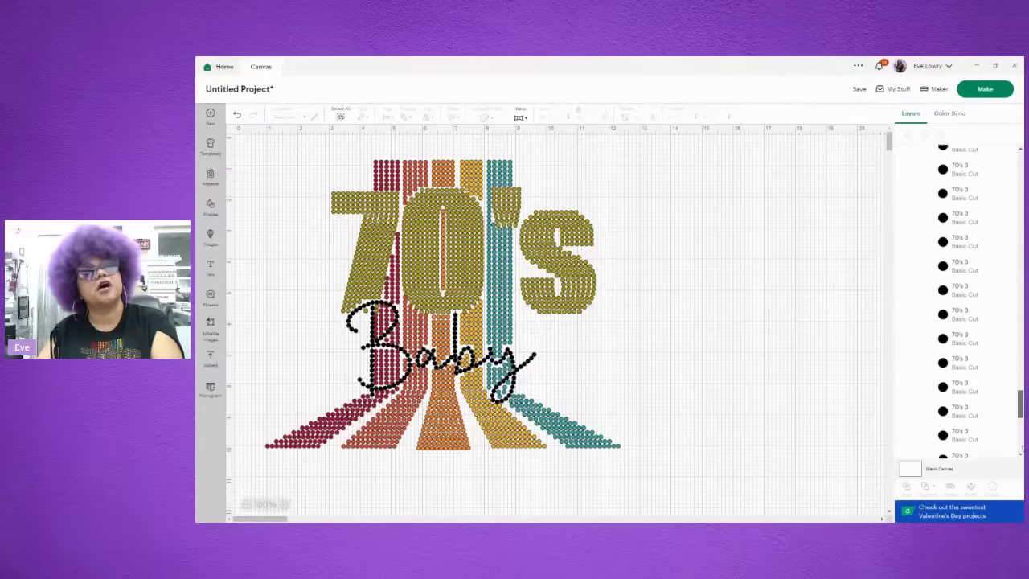
pyautogui.scroll(10, 1020, 380)
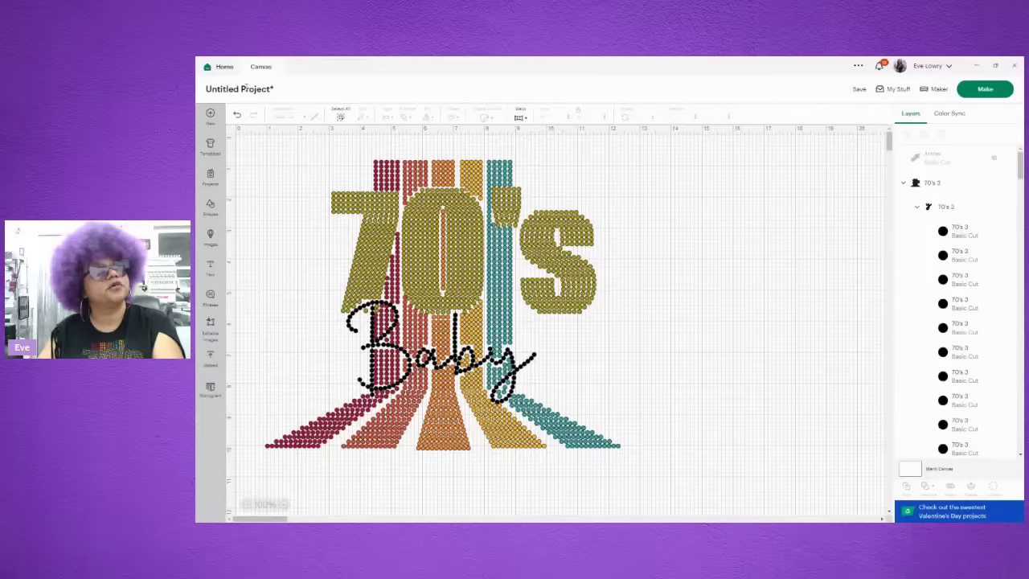
# - Start a new project without saving the current one and add the uploaded BreastCancer Sunflower design to the canvas
pyautogui.click(211, 113)
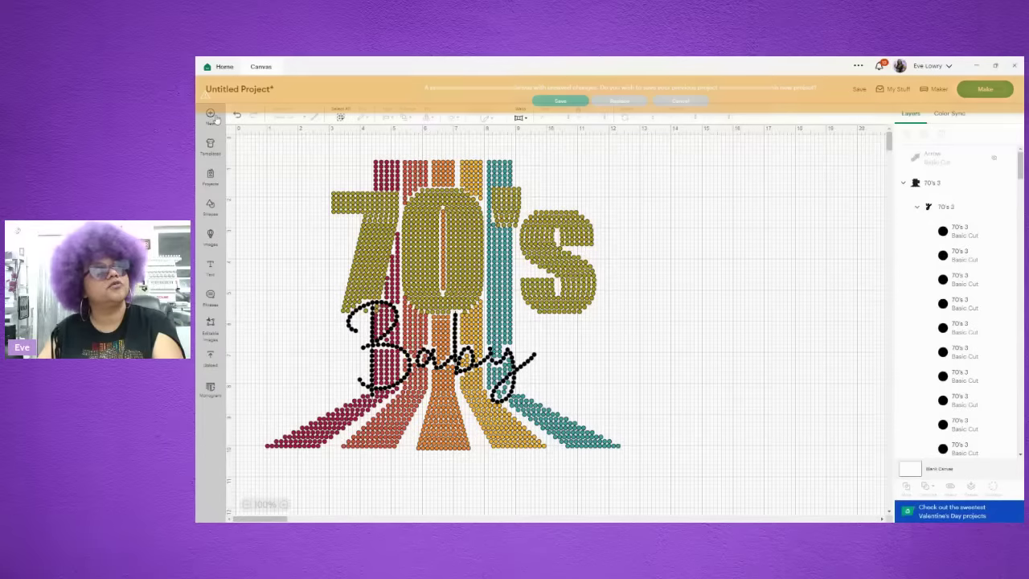
pyautogui.click(622, 103)
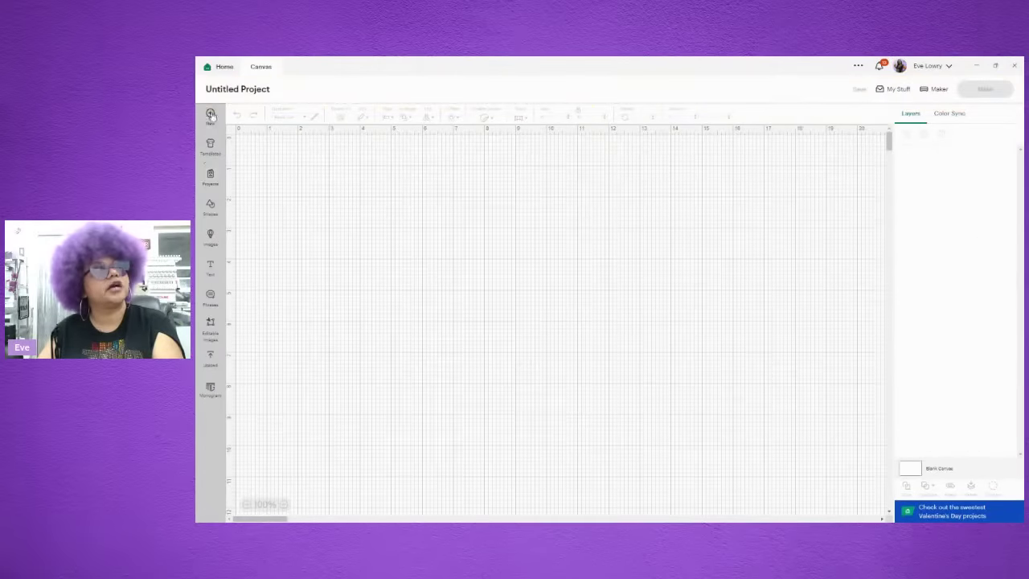
pyautogui.click(210, 354)
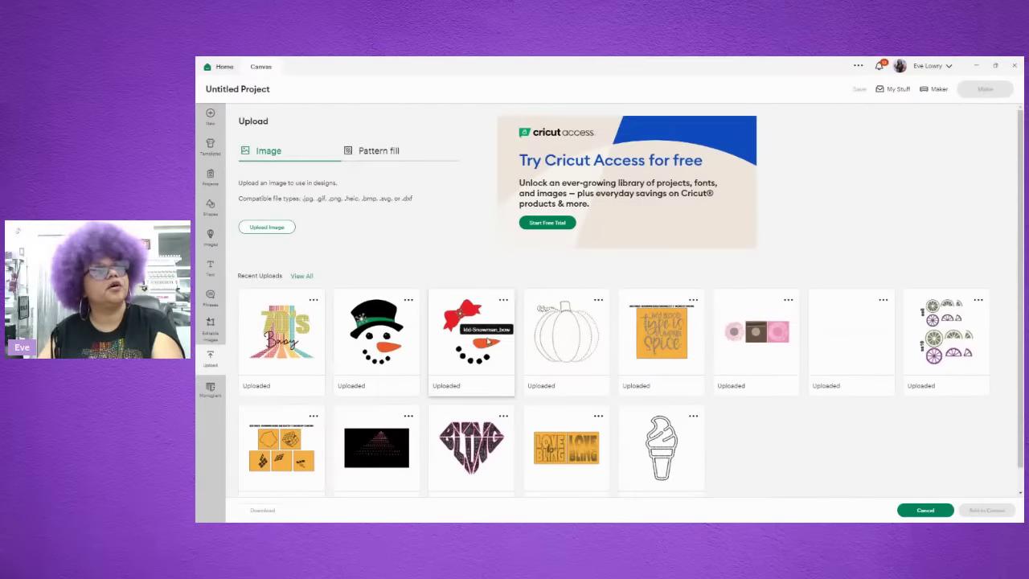
pyautogui.click(742, 350)
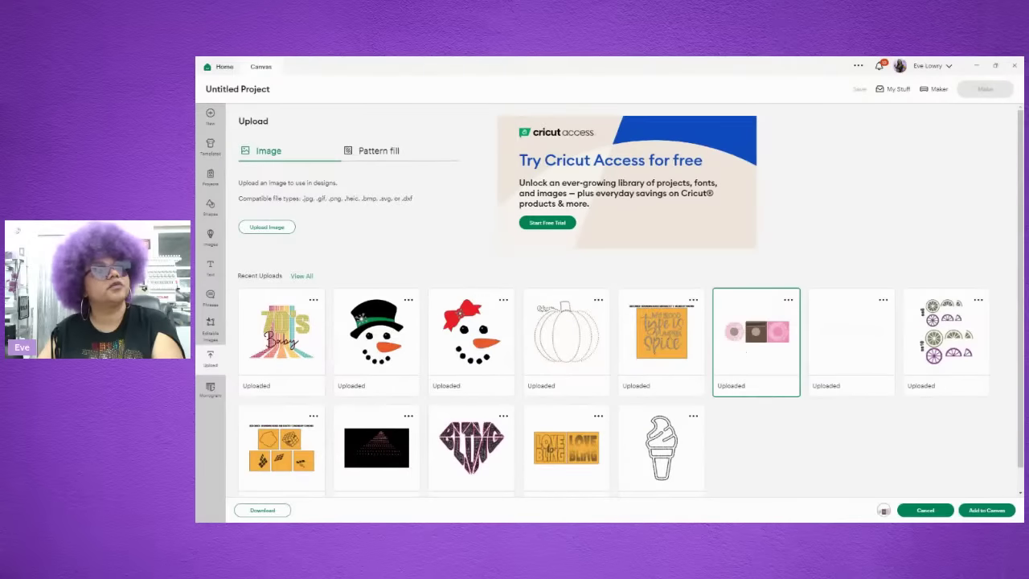
pyautogui.click(985, 510)
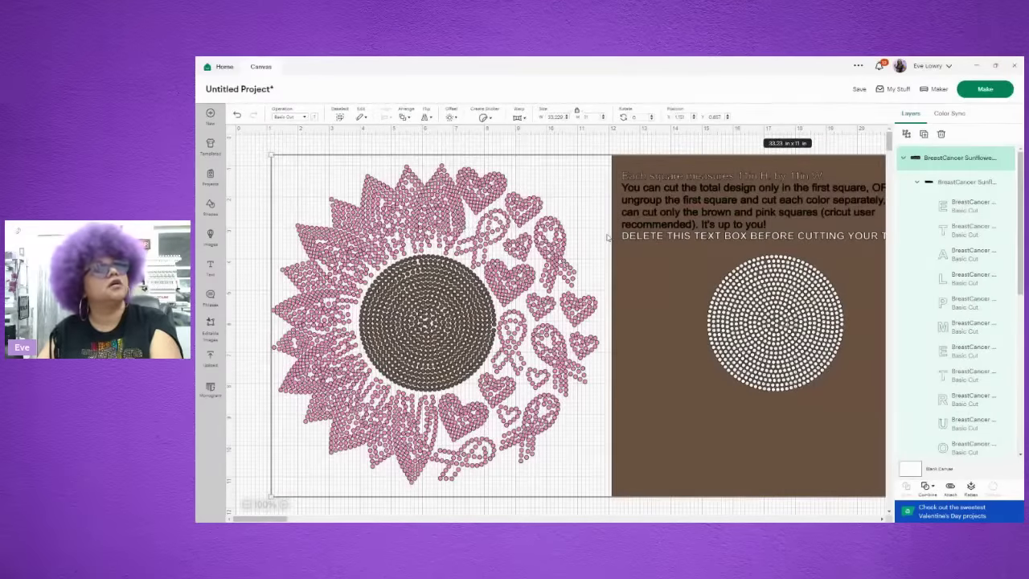
# - Ungroup the BreastCancer Sunflower design into its separate squares and text group
pyautogui.scroll(-1, 1019, 241)
pyautogui.scroll(-5, 1015, 290)
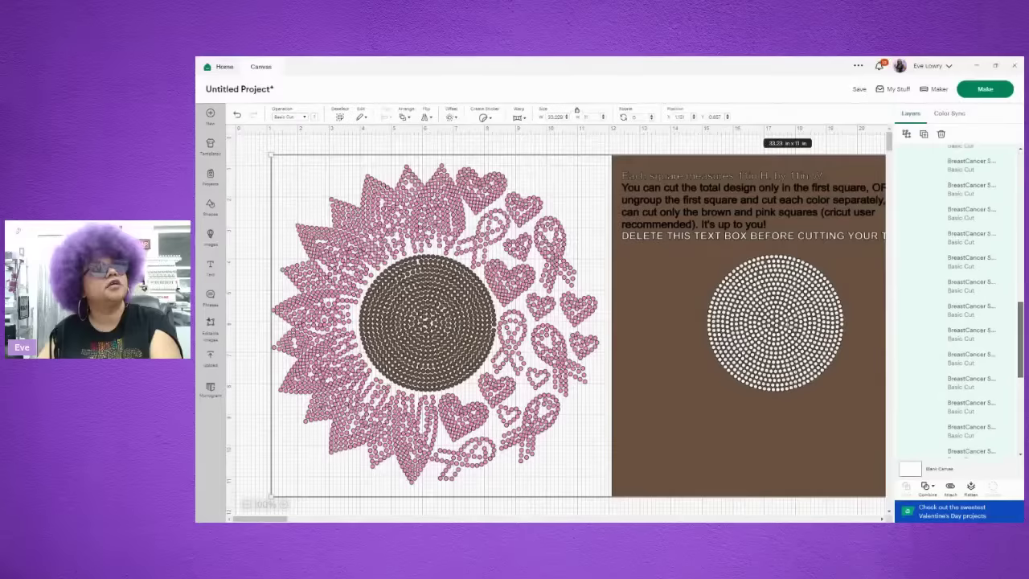
pyautogui.scroll(6, 1008, 344)
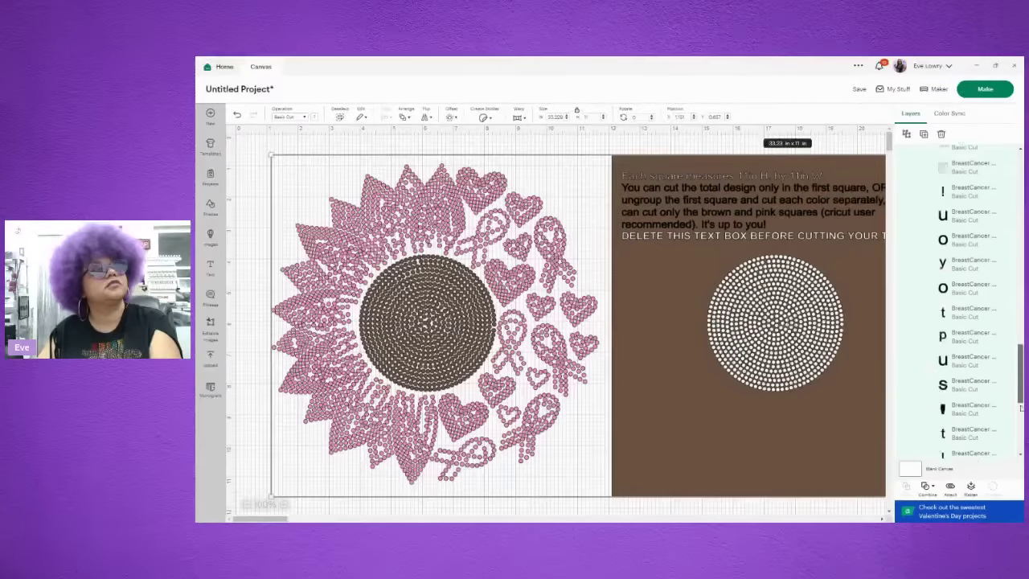
pyautogui.rightClick(696, 213)
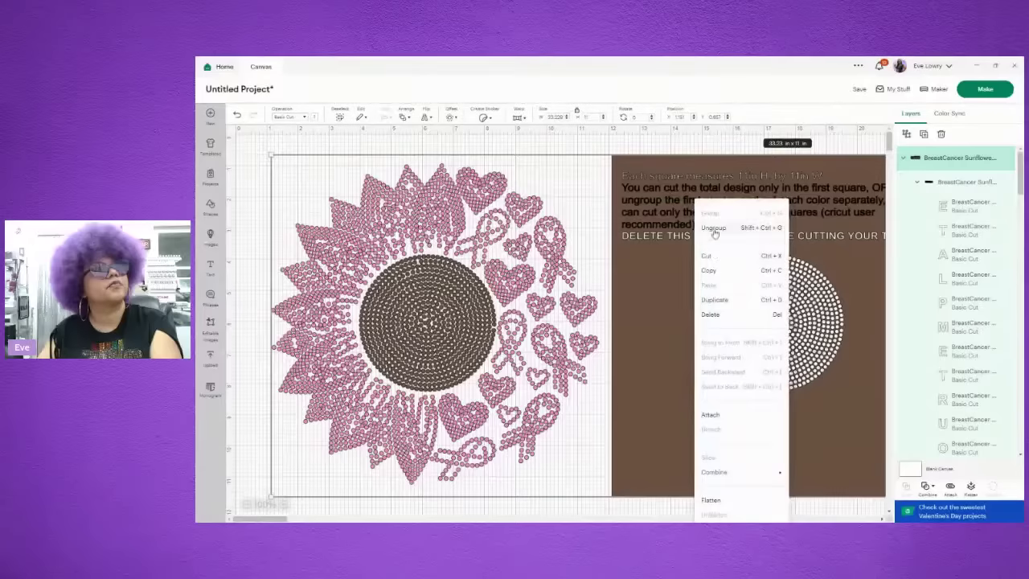
pyautogui.click(714, 230)
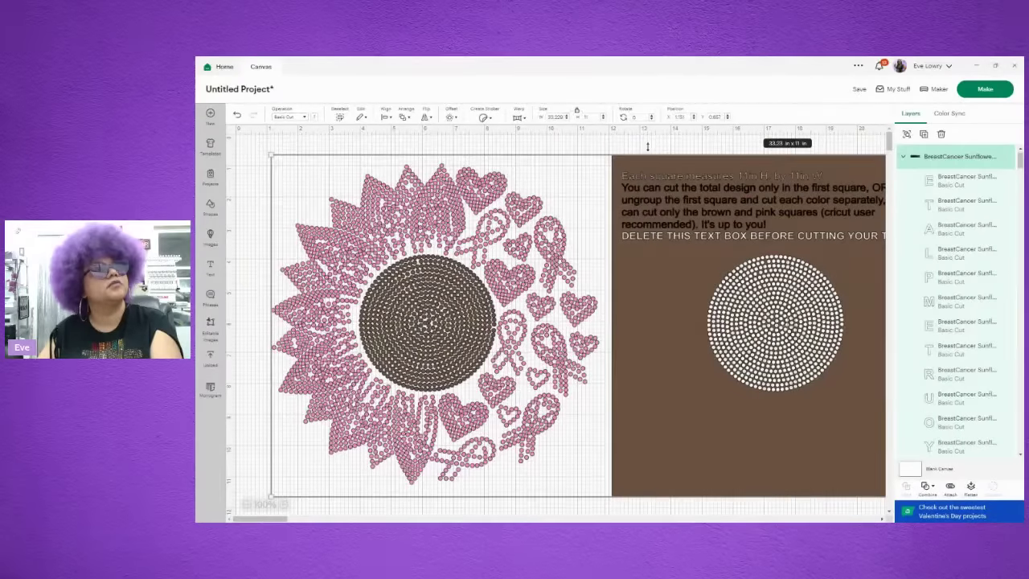
# - Delete the instruction text box that sits on the brown square
pyautogui.rightClick(672, 198)
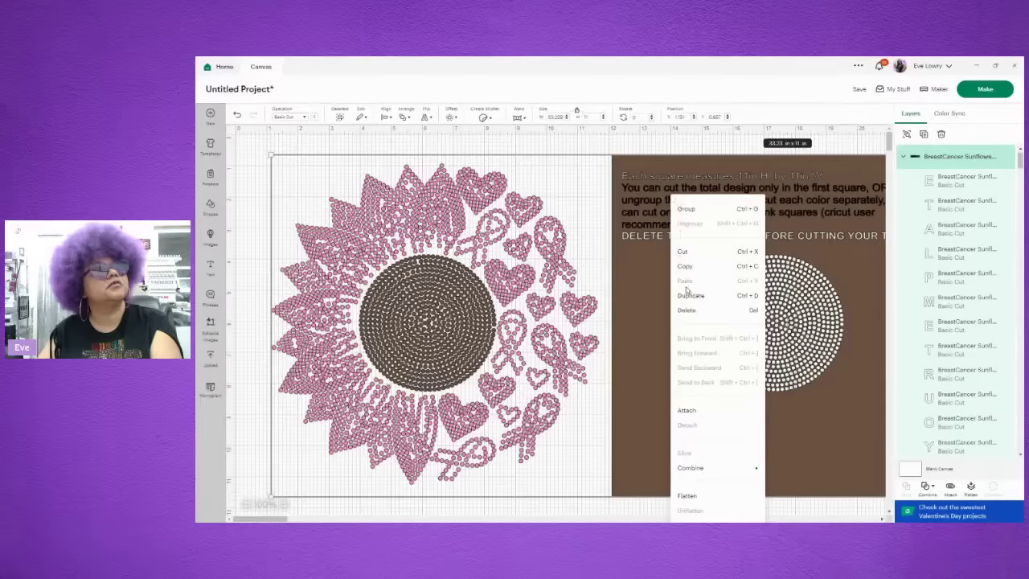
pyautogui.click(689, 151)
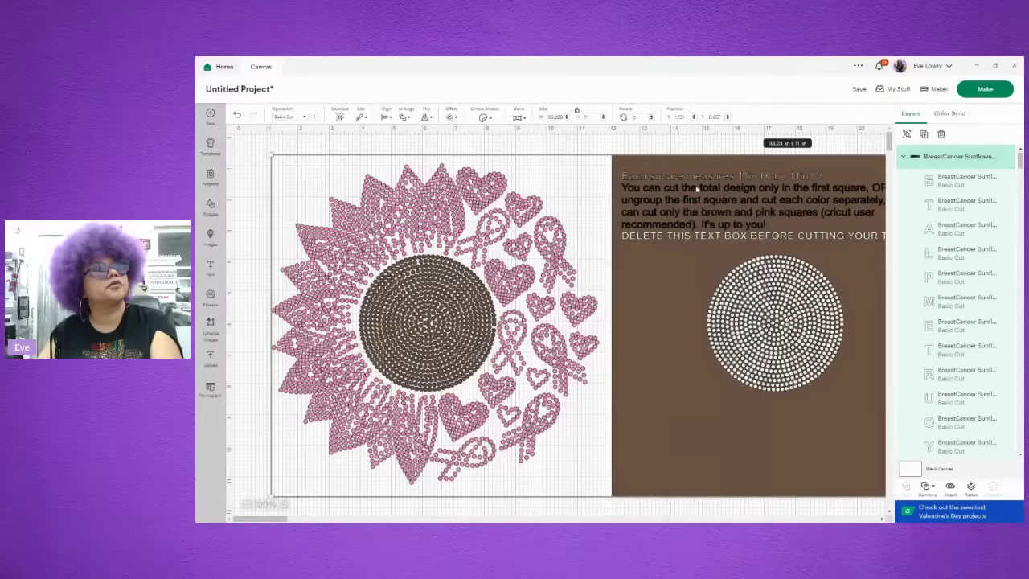
pyautogui.scroll(2, 691, 188)
pyautogui.scroll(-3, 679, 208)
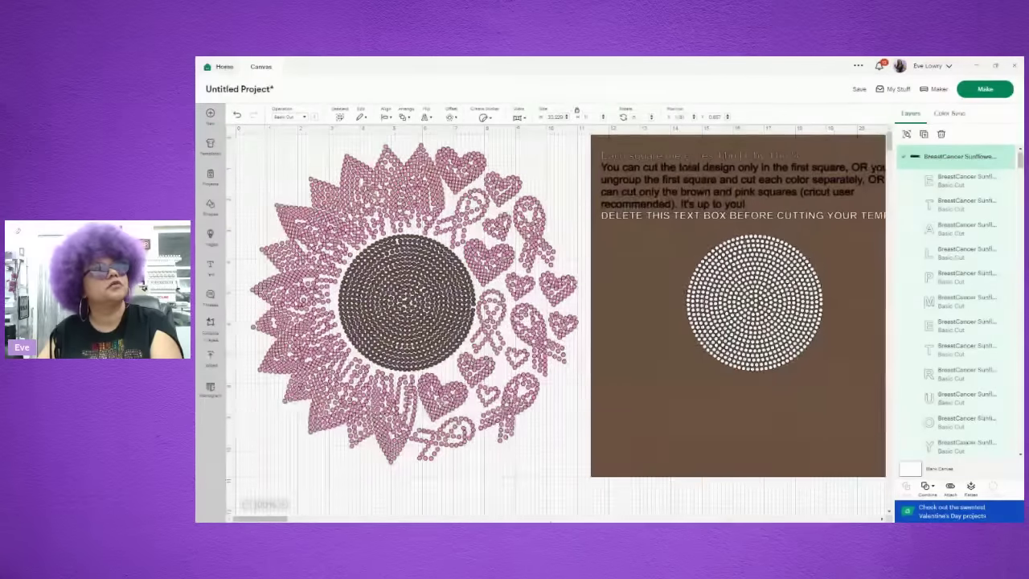
pyautogui.scroll(2, 668, 256)
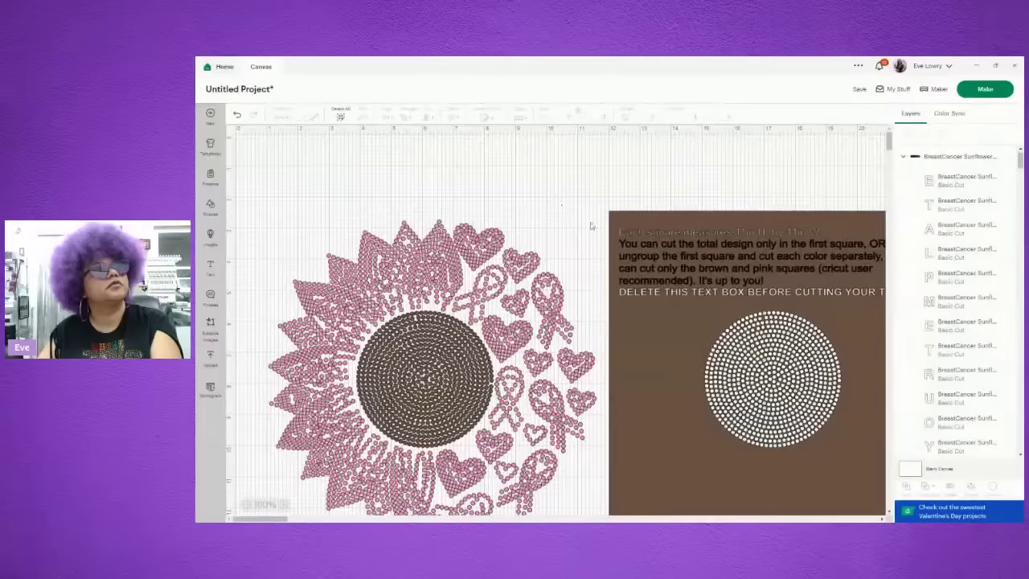
pyautogui.click(640, 248)
pyautogui.scroll(-1, 640, 248)
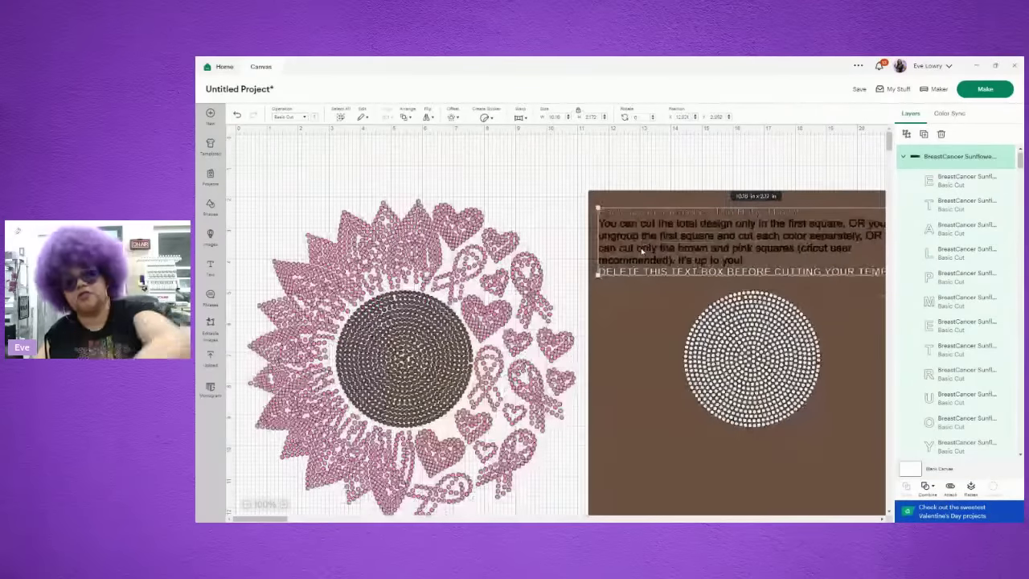
pyautogui.press('Delete')
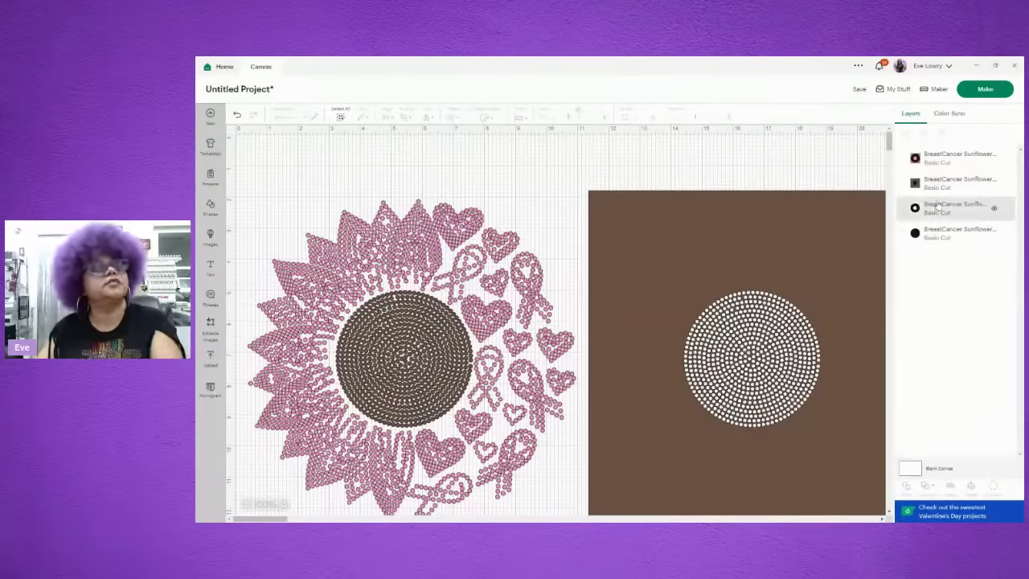
# - Select the pink square layer and move it about 1.5 in farther away from the brown square
pyautogui.click(942, 161)
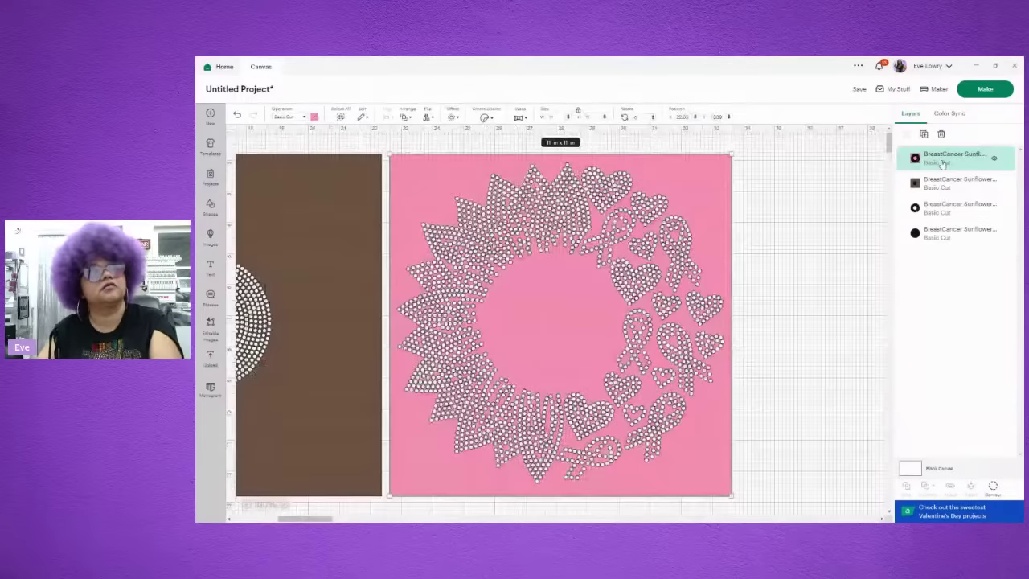
pyautogui.moveTo(499, 228); pyautogui.dragTo(547, 234)
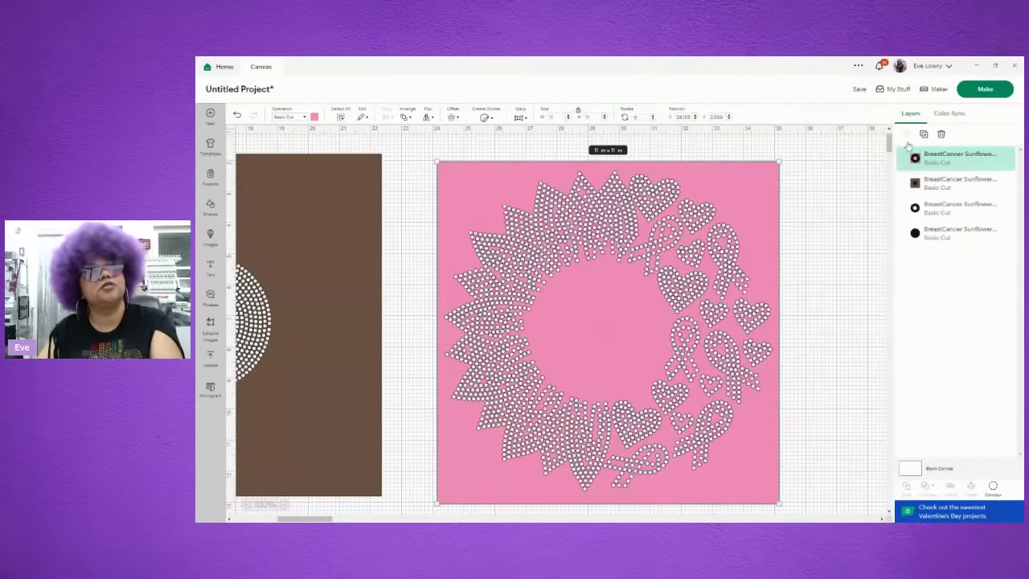
# - Reposition the brown and pink squares so they sit side by side with level edges and a narrow gap between them
pyautogui.moveTo(675, 197); pyautogui.dragTo(640, 193)
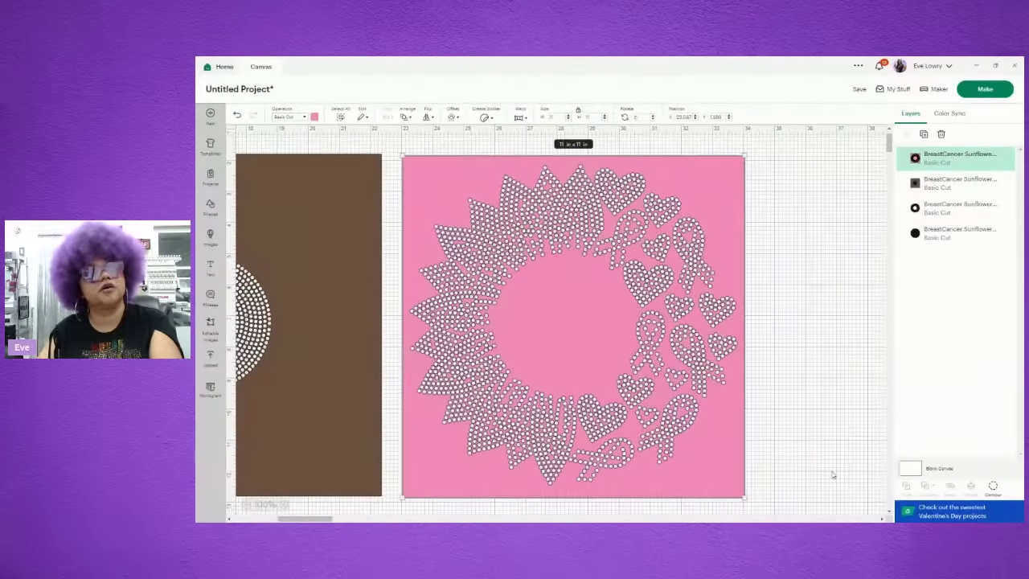
pyautogui.moveTo(358, 297); pyautogui.dragTo(451, 301)
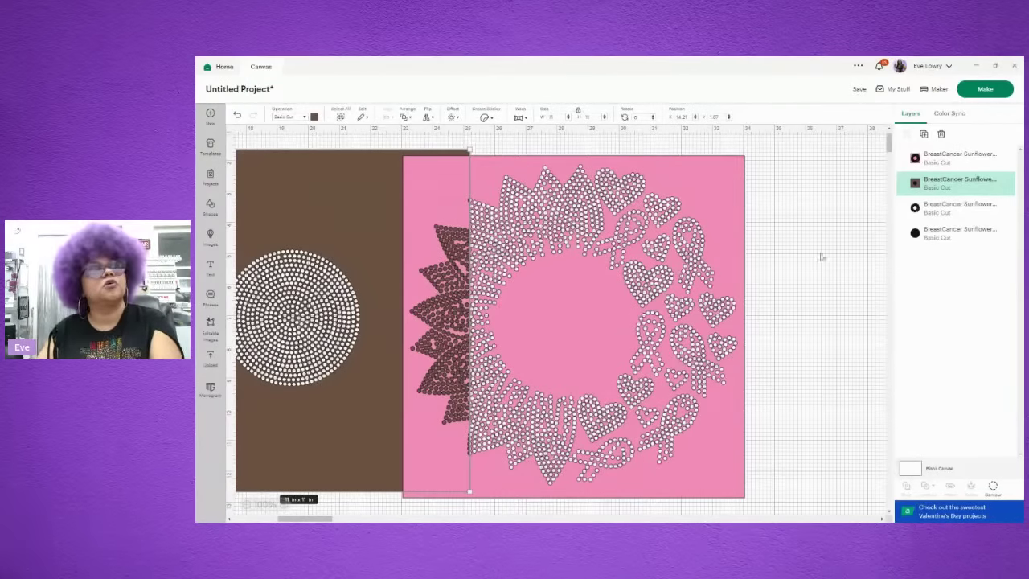
pyautogui.moveTo(736, 261)
pyautogui.mouseDown()
pyautogui.moveTo(884, 261)
pyautogui.moveTo(730, 245)
pyautogui.mouseUp()
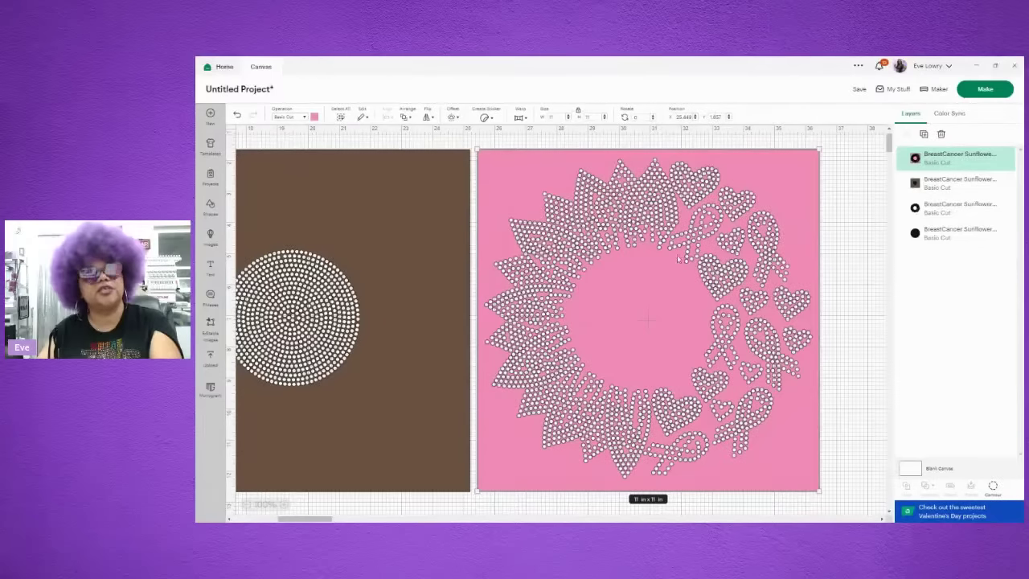
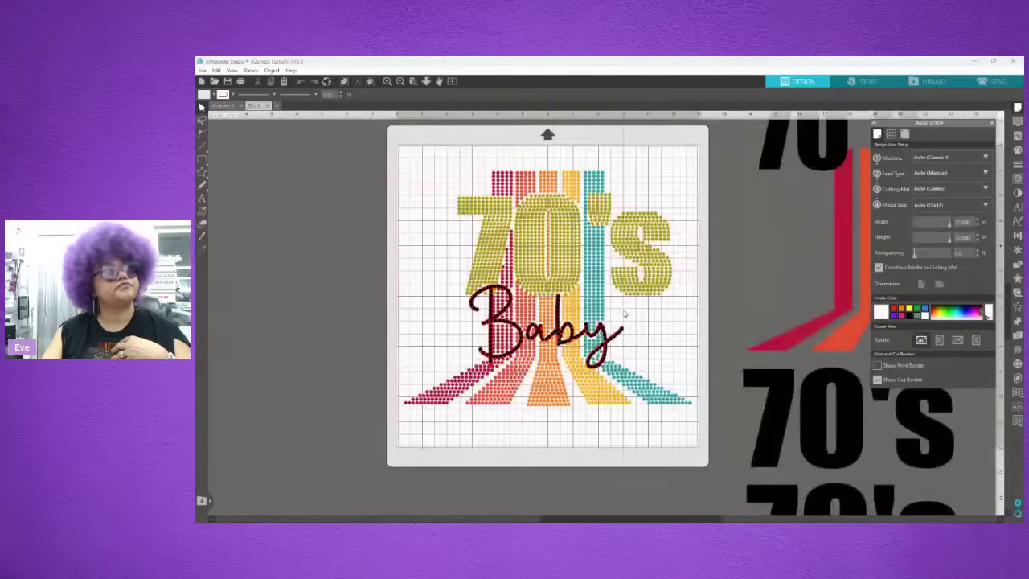
# - Delete the spare black 70's texts and the solid striped artwork lying beside the cutting mat
pyautogui.scroll(-5, 487, 296)
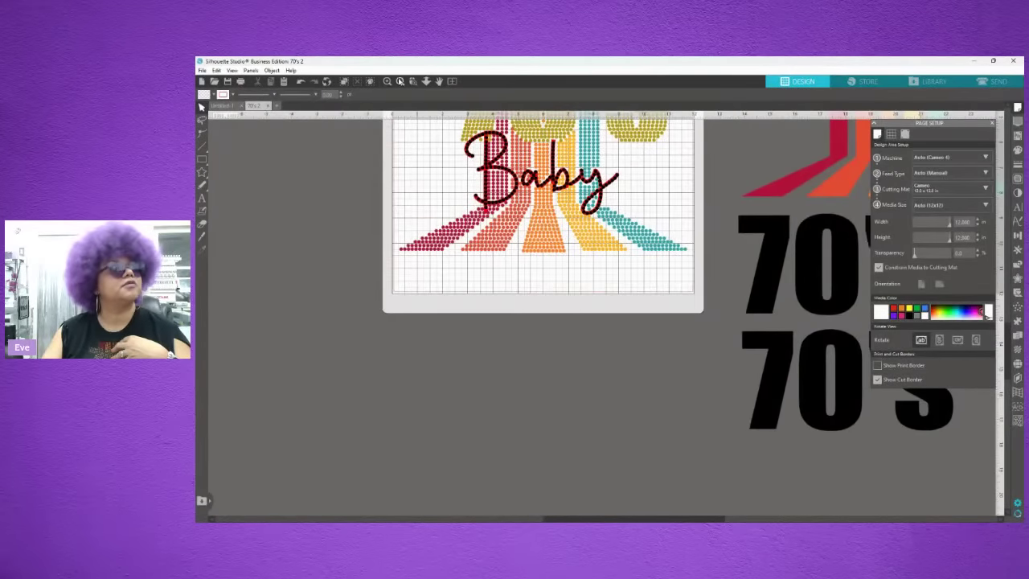
pyautogui.click(399, 82)
pyautogui.click(399, 81)
pyautogui.moveTo(803, 374); pyautogui.dragTo(688, 125)
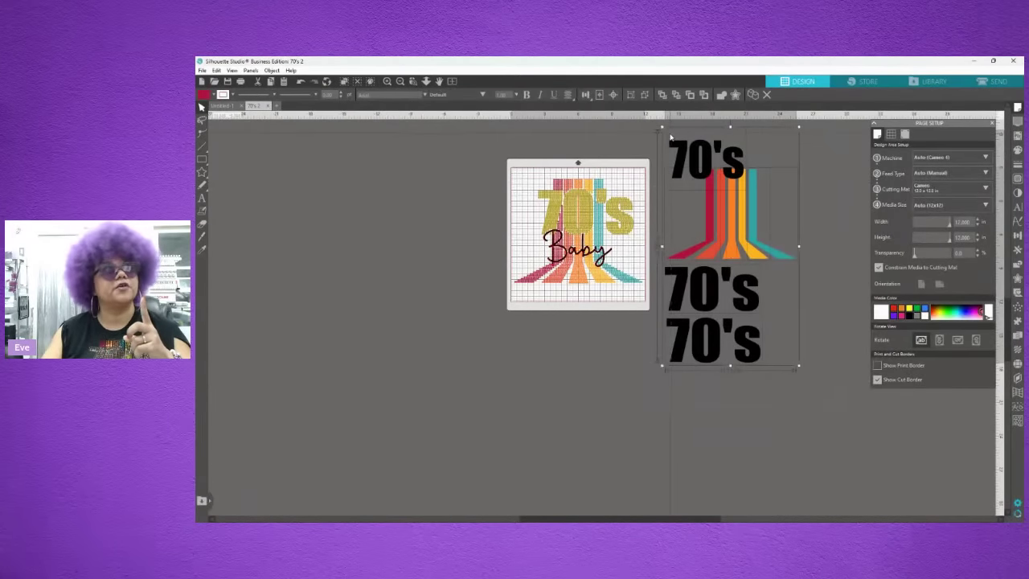
pyautogui.press('Delete')
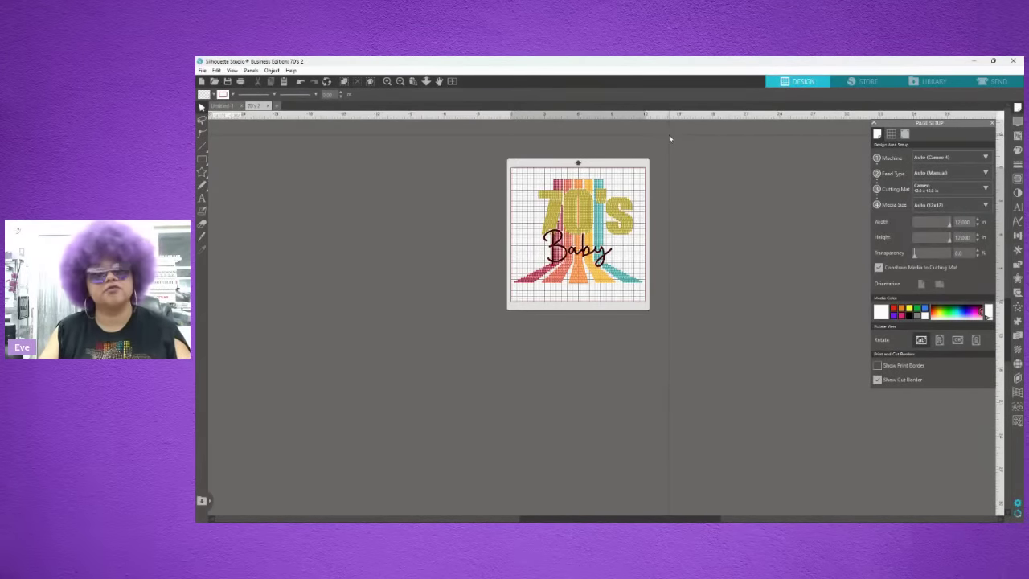
# - Remove the solid outline lettering behind the word Baby, keeping only its black rhinestone circles
pyautogui.scroll(3, 615, 175)
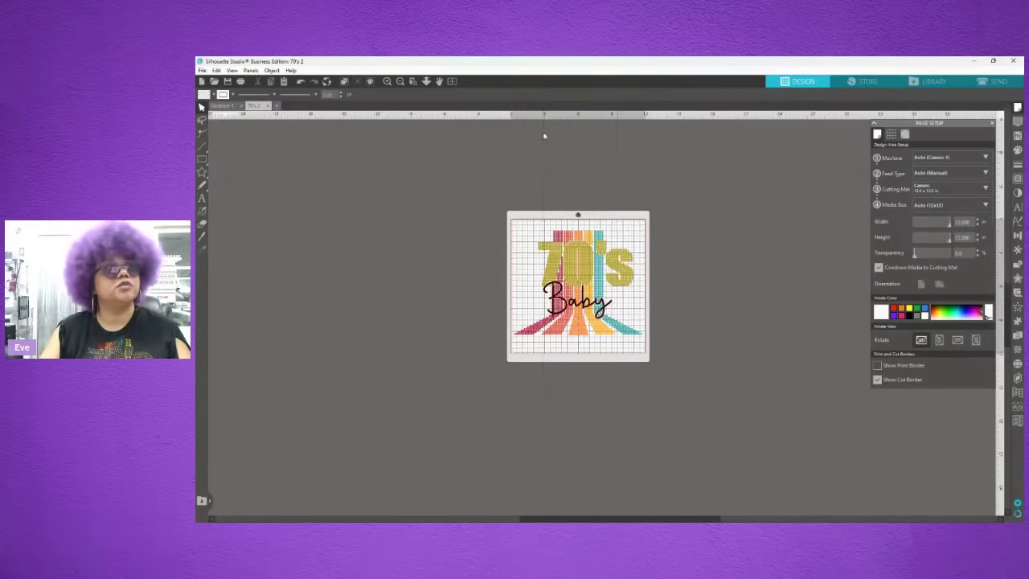
pyautogui.click(387, 82)
pyautogui.click(387, 81)
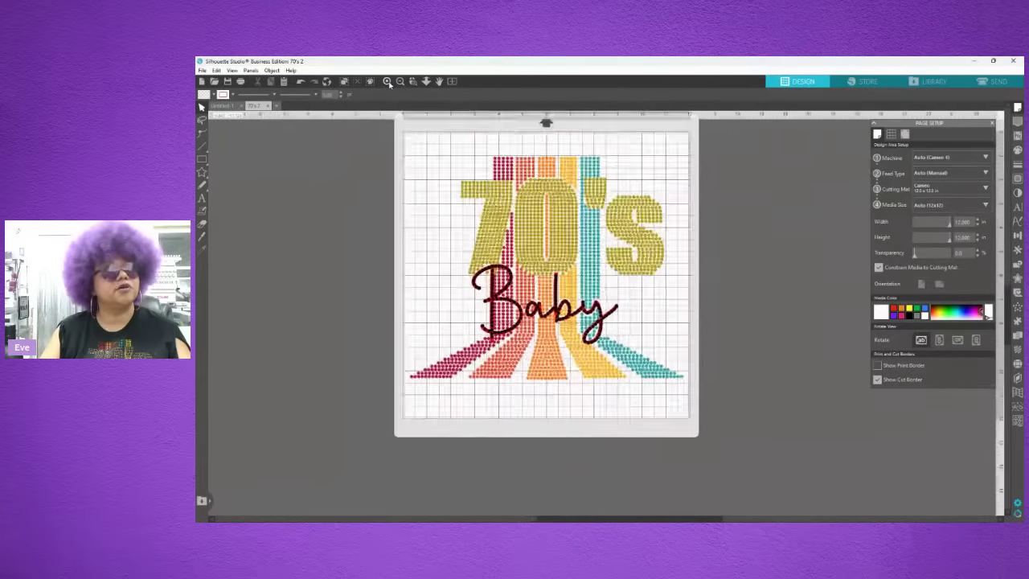
pyautogui.click(387, 82)
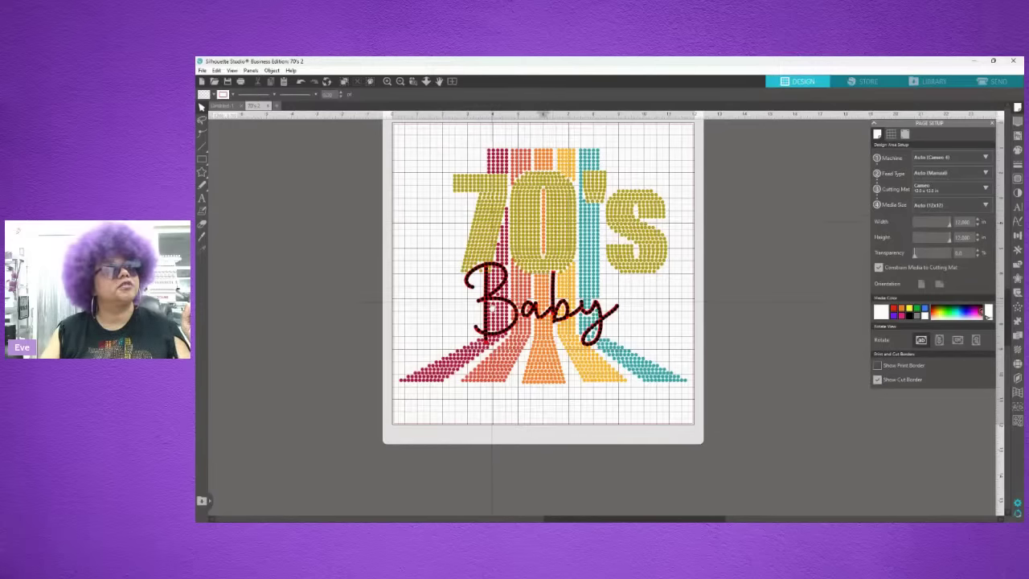
pyautogui.click(483, 311)
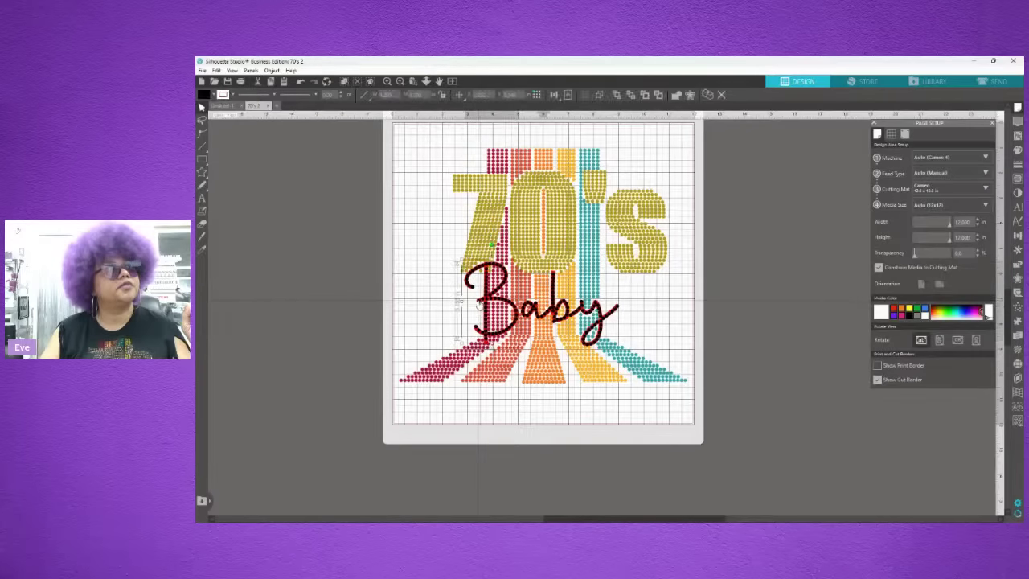
pyautogui.click(476, 330)
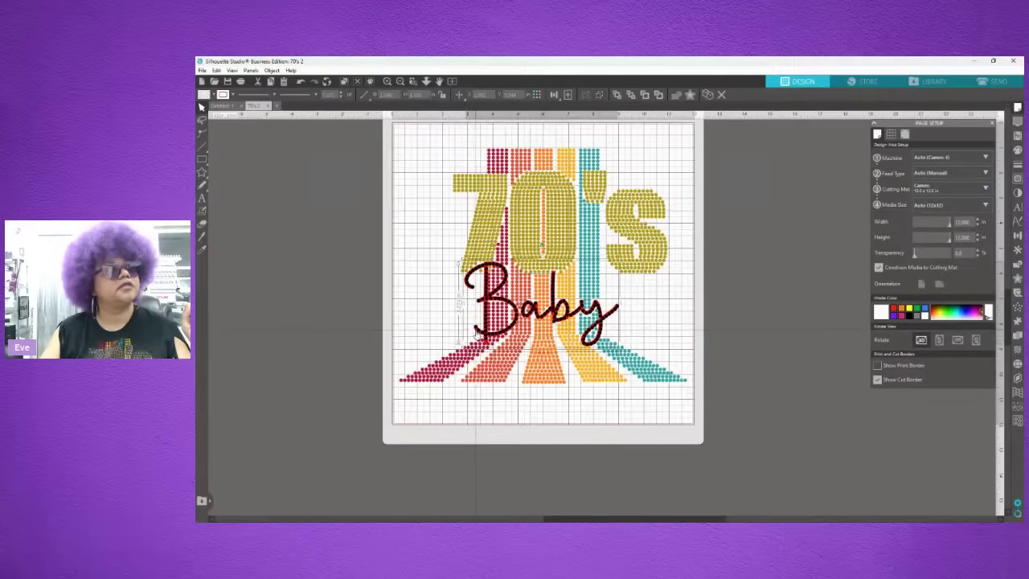
pyautogui.click(476, 329)
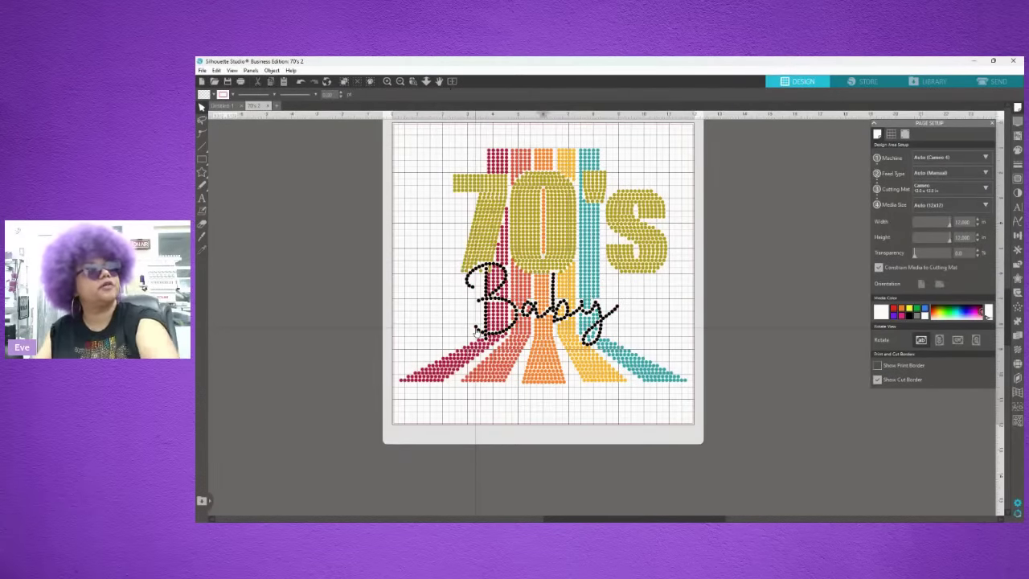
# - Select all the gold 70's rhinestone characters, including the apostrophe, and make them one compound path
pyautogui.click(492, 198)
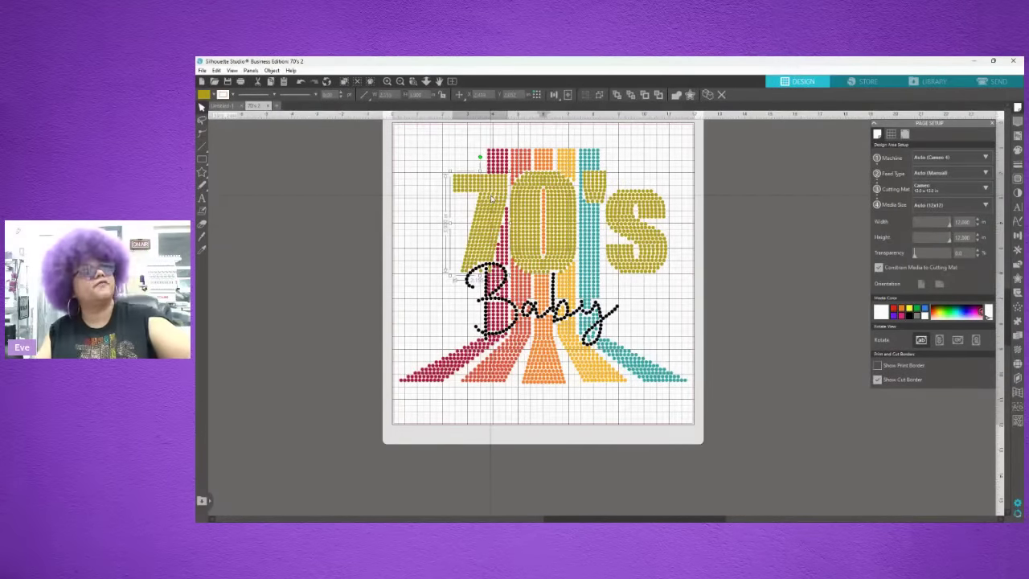
pyautogui.keyDown('shift'); pyautogui.click(567, 228); pyautogui.keyUp('shift')
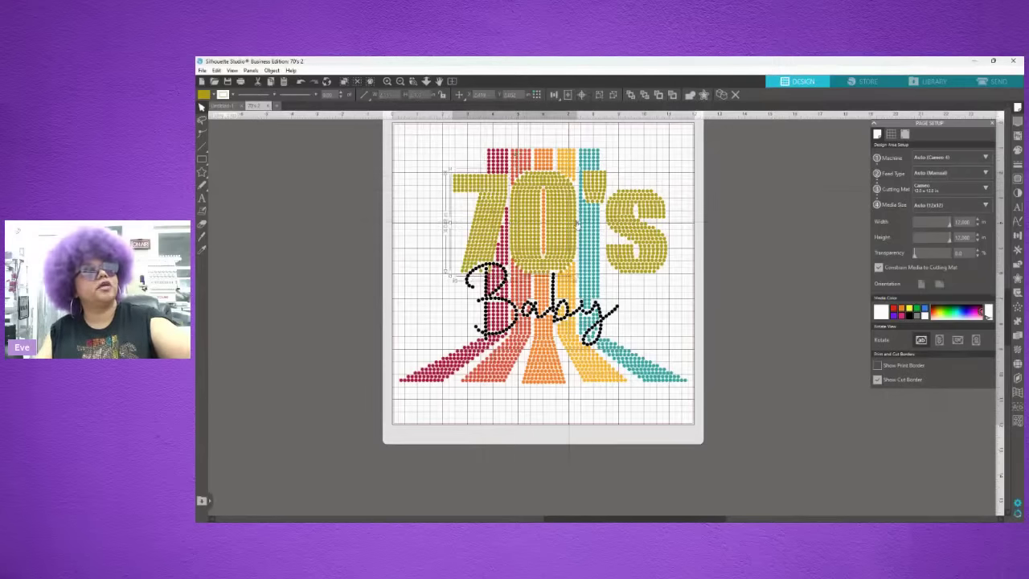
pyautogui.keyDown('shift'); pyautogui.click(591, 190); pyautogui.keyUp('shift')
pyautogui.keyDown('shift'); pyautogui.click(623, 213); pyautogui.keyUp('shift')
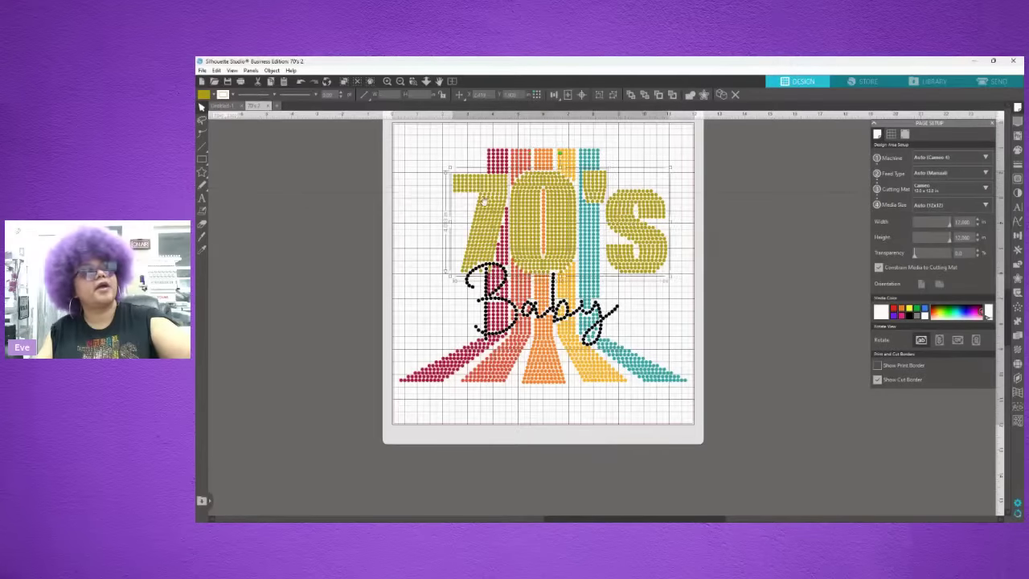
pyautogui.rightClick(624, 213)
pyautogui.click(639, 375)
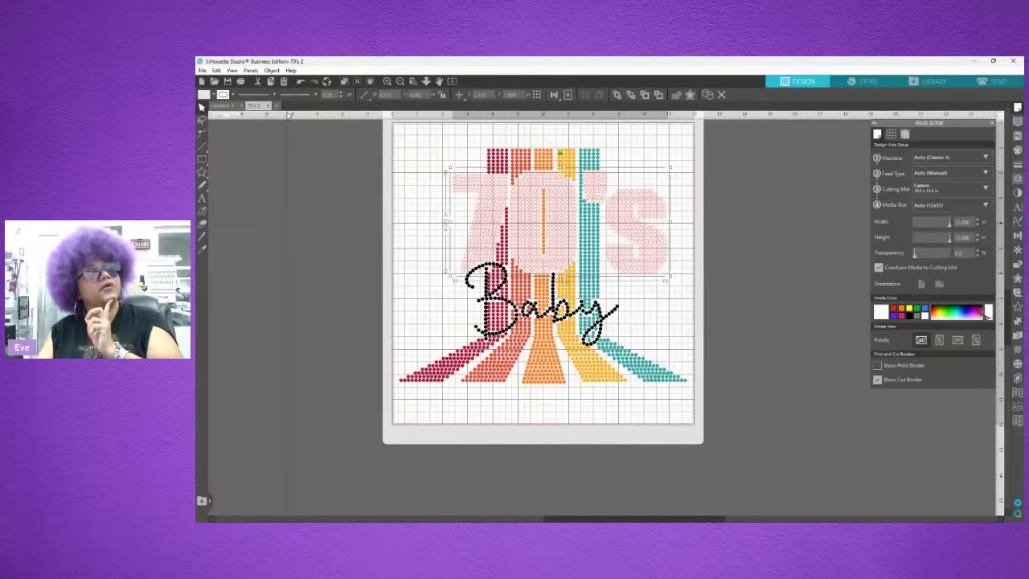
# - Give the 70's compound path a gold fill and a matching gold line colour, leaving it deselected
pyautogui.click(212, 95)
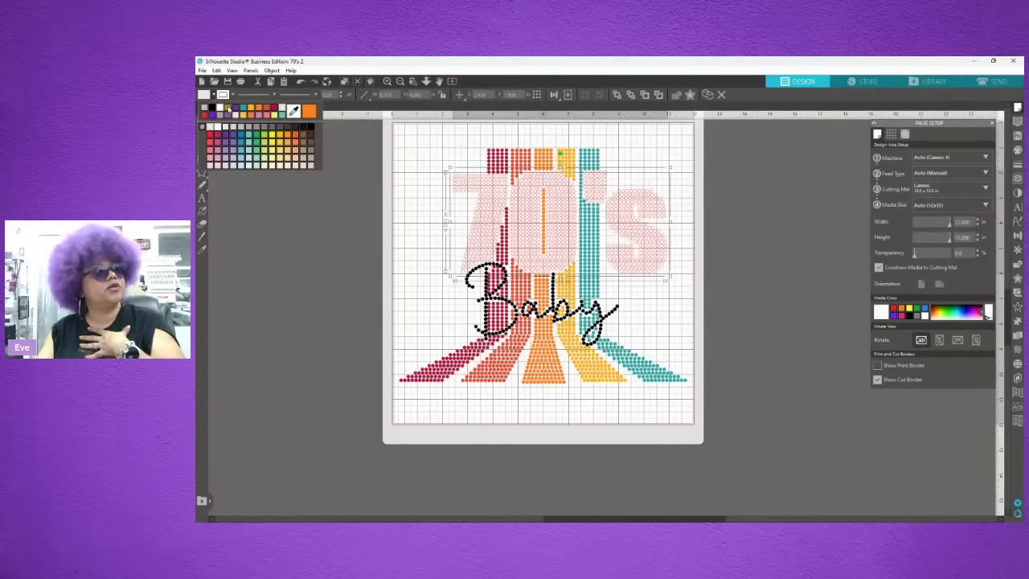
pyautogui.click(228, 107)
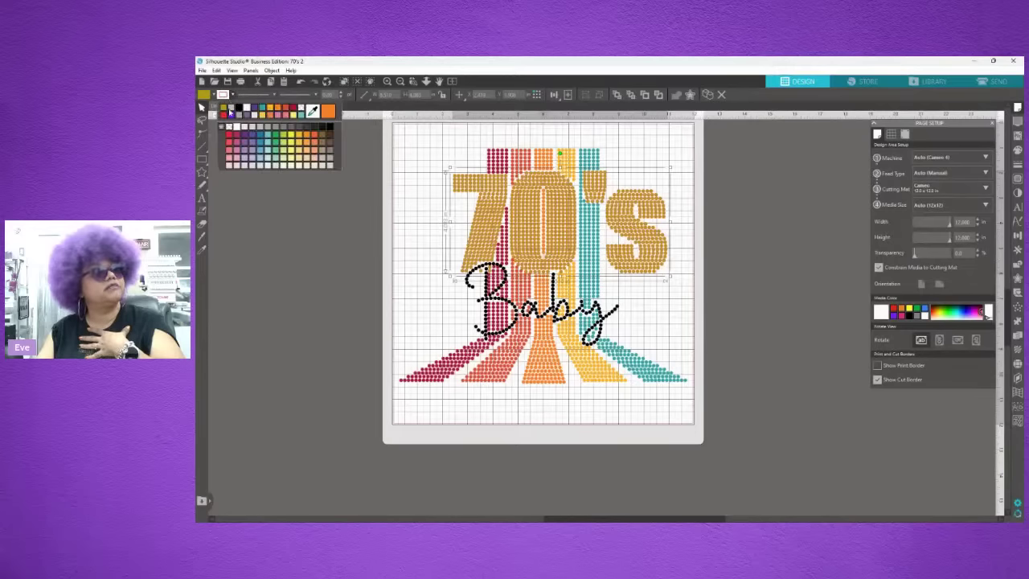
pyautogui.click(226, 106)
pyautogui.click(361, 225)
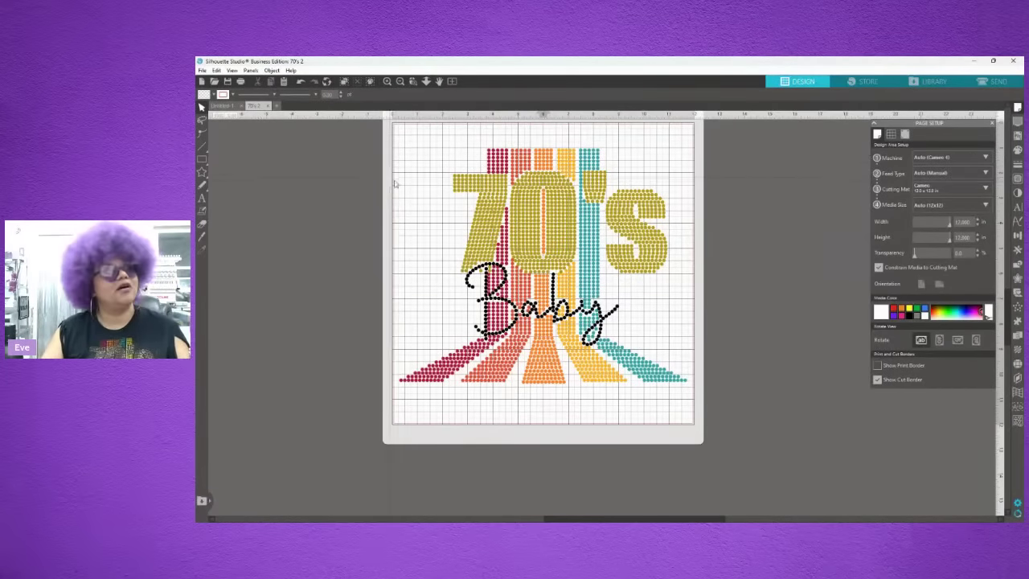
# - Make the outermost crimson rhinestone stripe a compound path
pyautogui.click(453, 372)
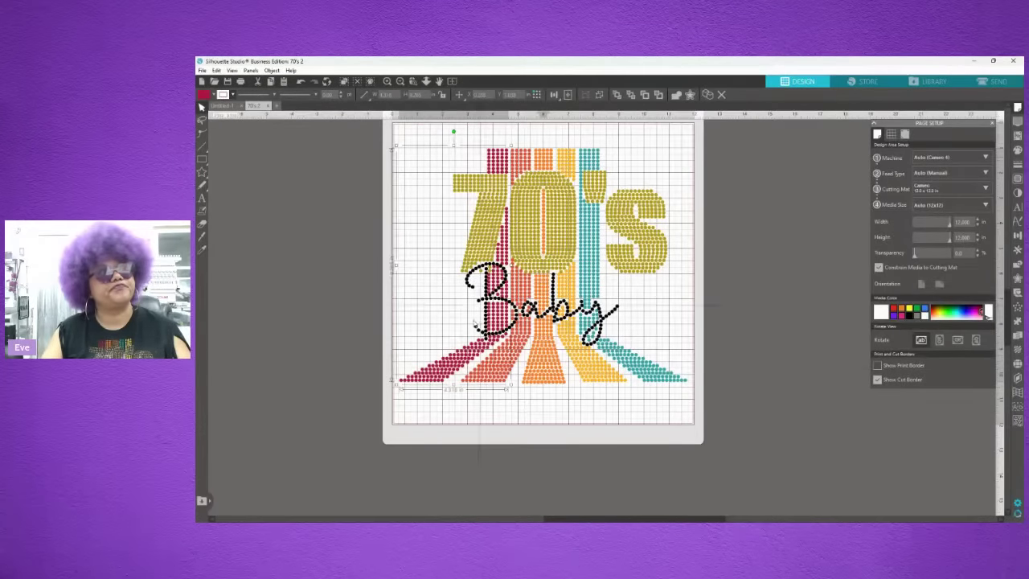
pyautogui.rightClick(432, 372)
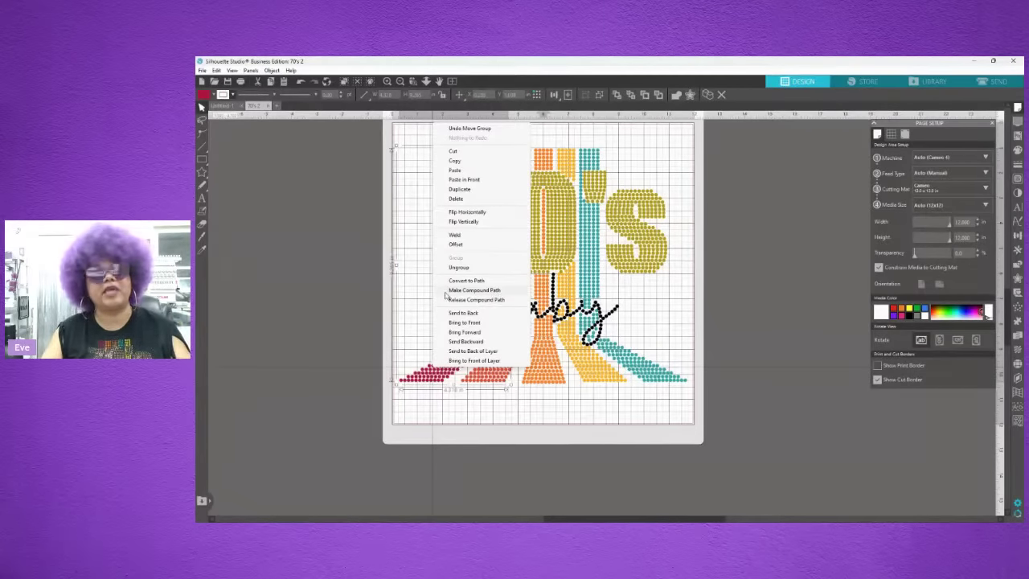
pyautogui.click(444, 294)
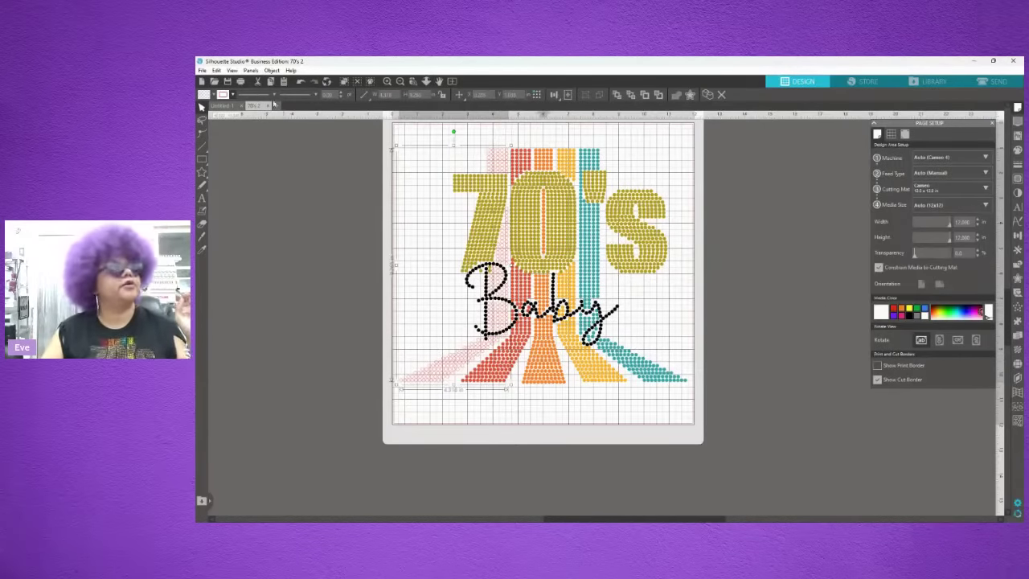
# - Set the fill and line colour of the outermost stripe's compound path to crimson and deselect it
pyautogui.click(212, 95)
pyautogui.click(268, 111)
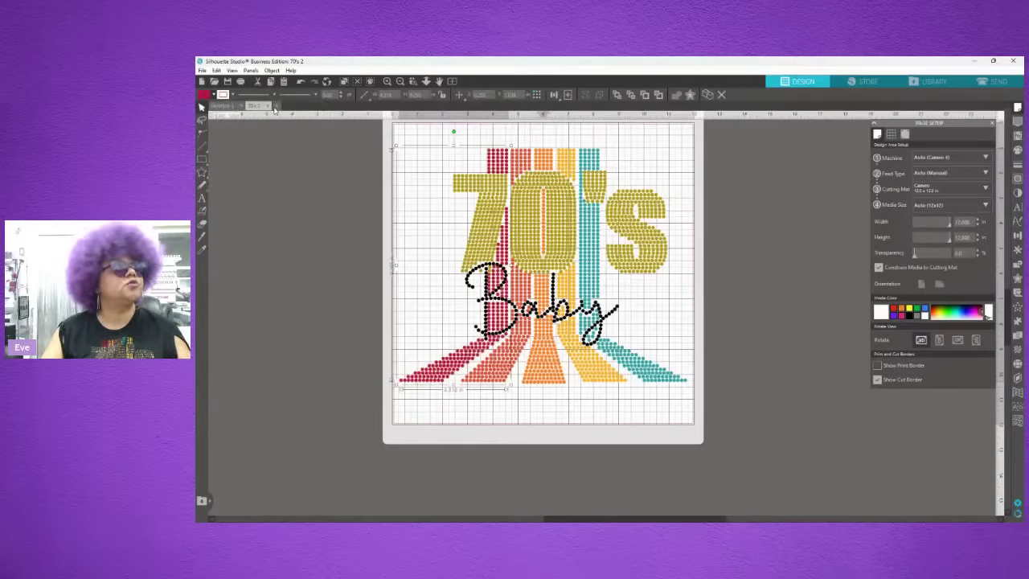
pyautogui.click(228, 95)
pyautogui.click(228, 113)
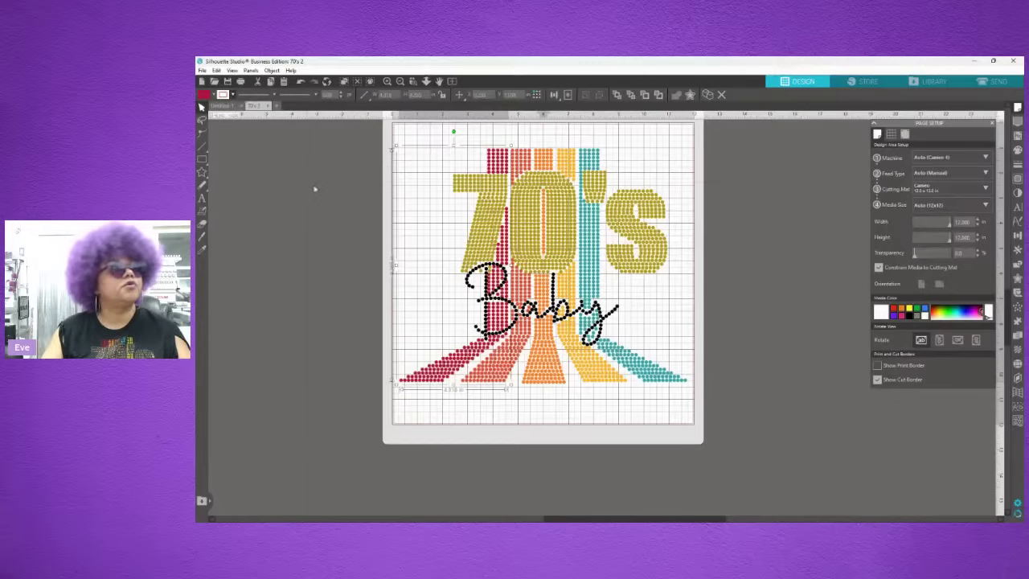
pyautogui.click(325, 193)
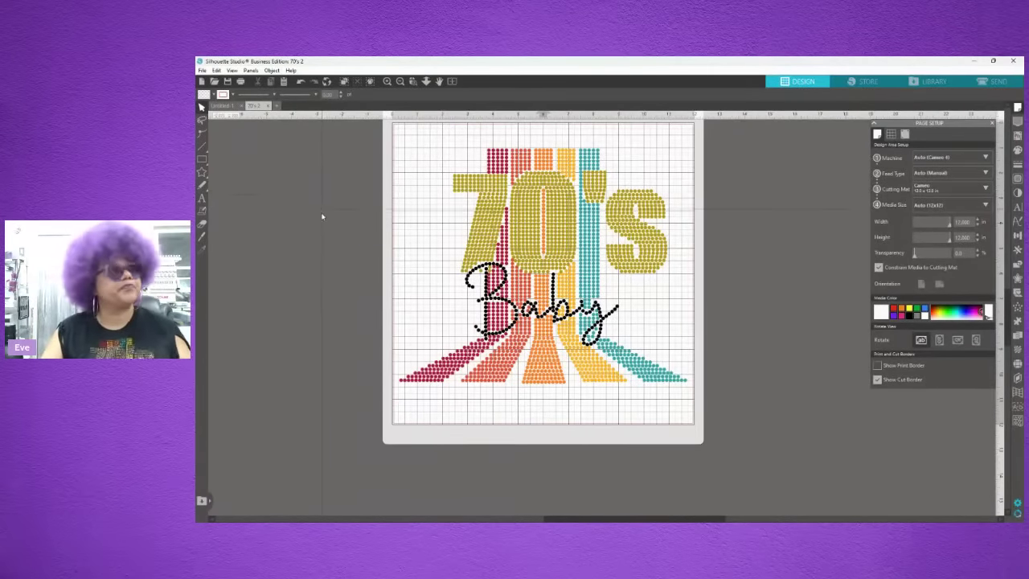
# - Make the red-orange rhinestone stripe next to the crimson one a compound path
pyautogui.click(499, 377)
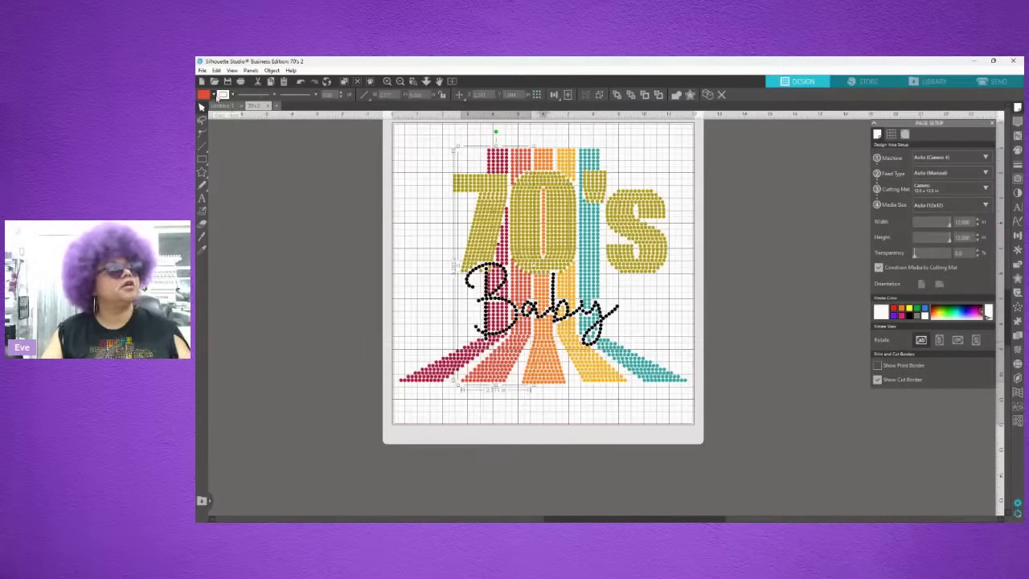
pyautogui.rightClick(498, 368)
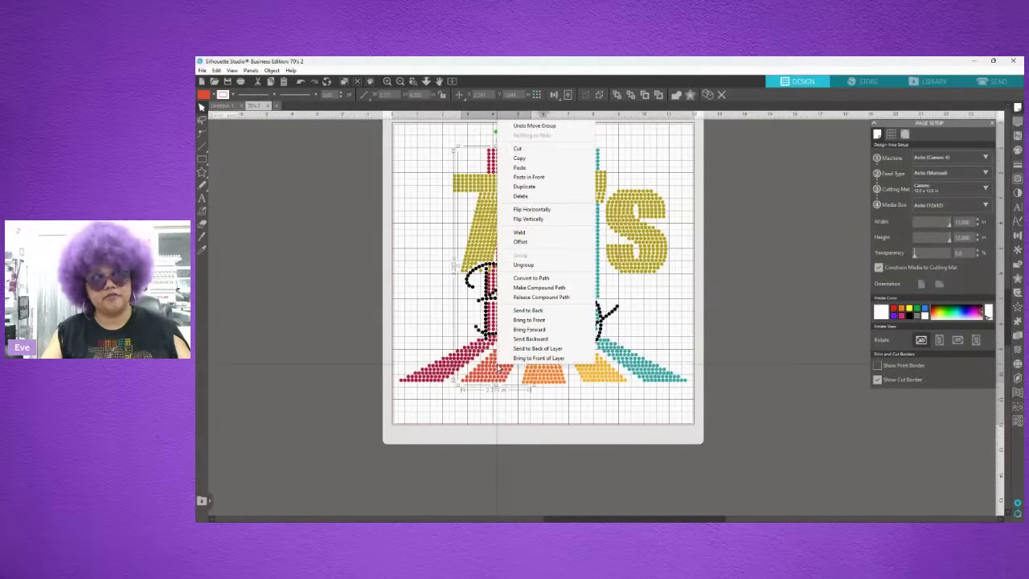
pyautogui.click(508, 289)
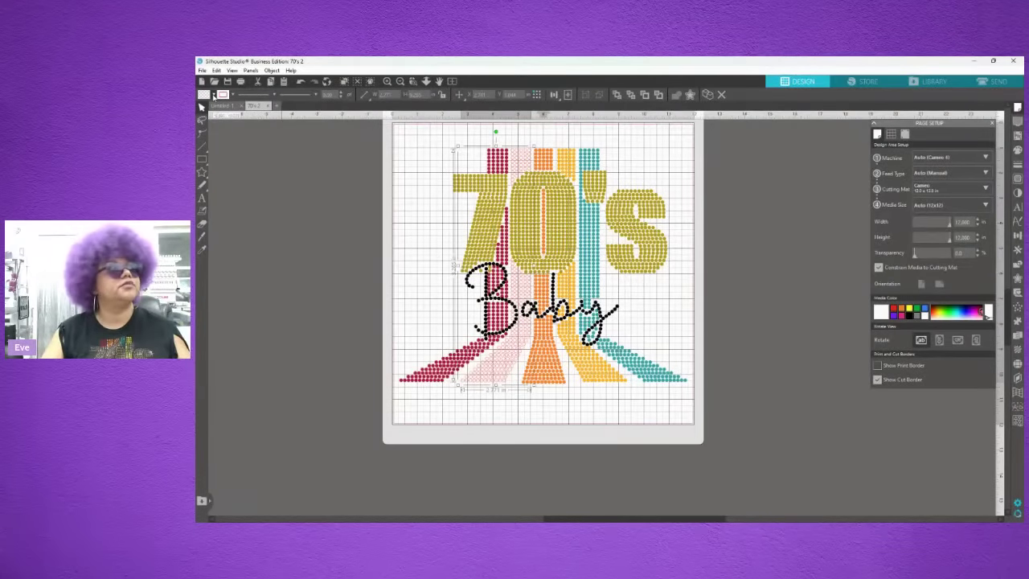
# - Set the fill and line colour of the stripe beside the crimson one to red-orange and deselect it
pyautogui.click(214, 94)
pyautogui.click(214, 94)
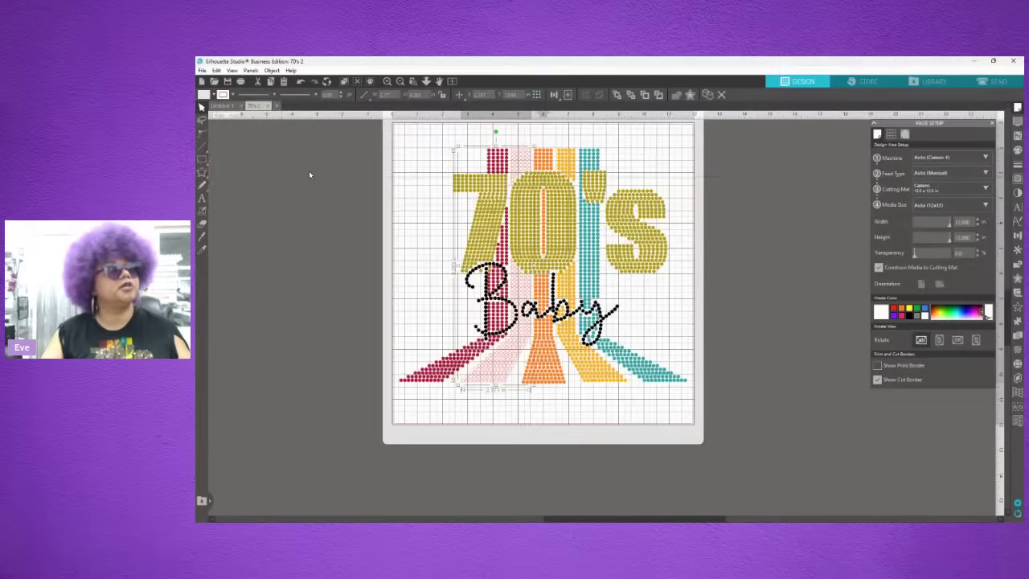
pyautogui.click(217, 95)
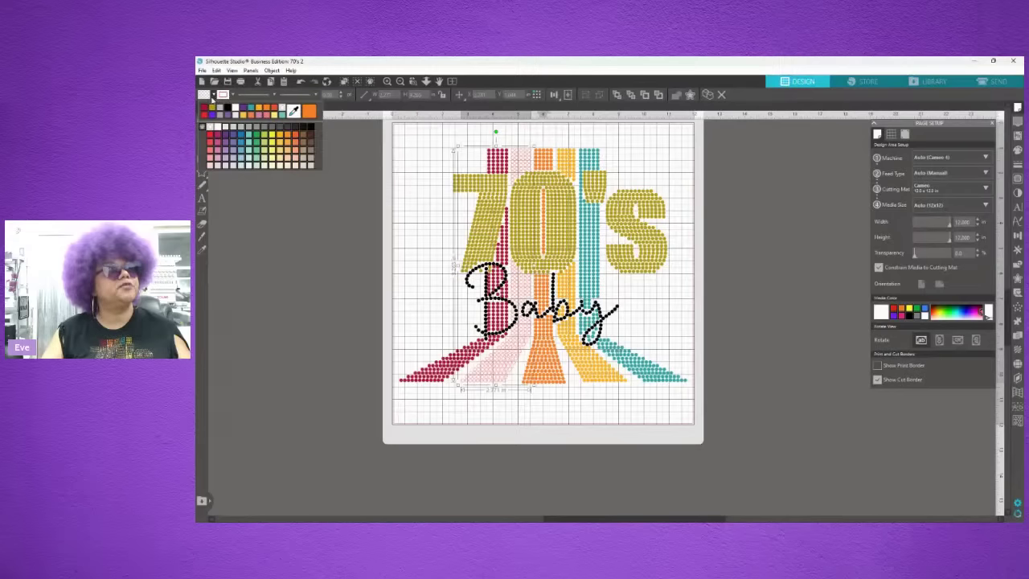
pyautogui.click(273, 111)
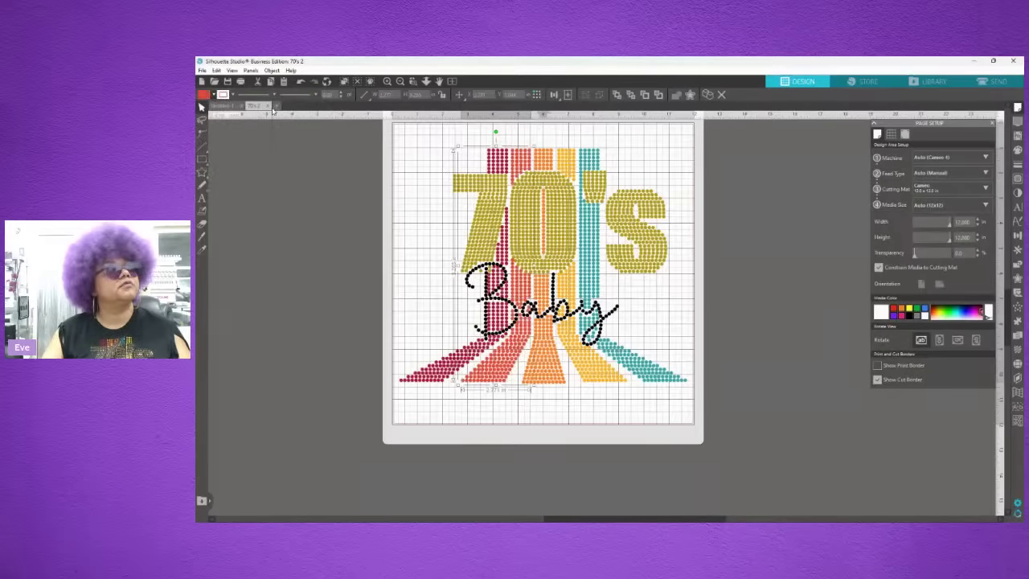
pyautogui.click(233, 95)
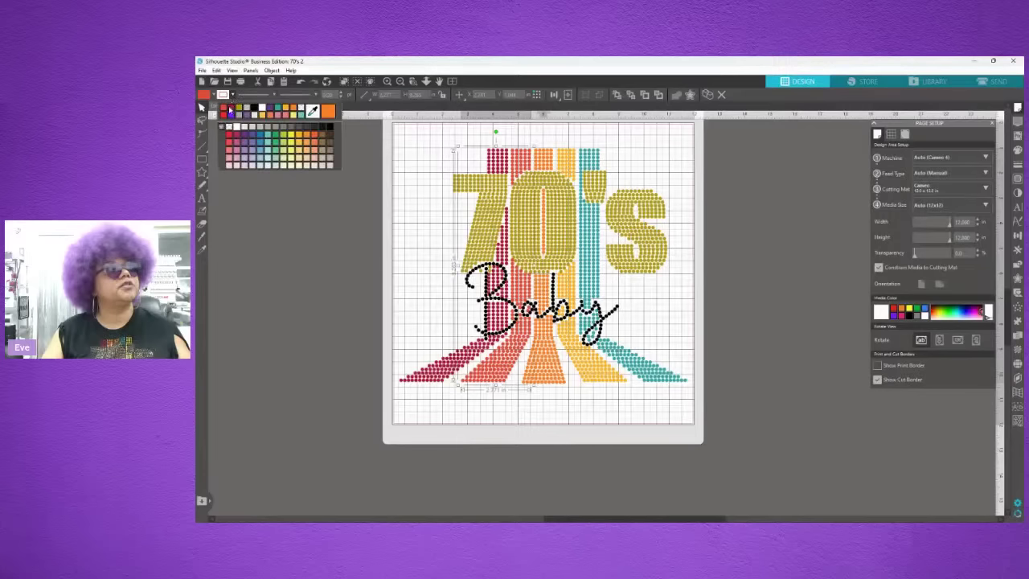
pyautogui.click(310, 271)
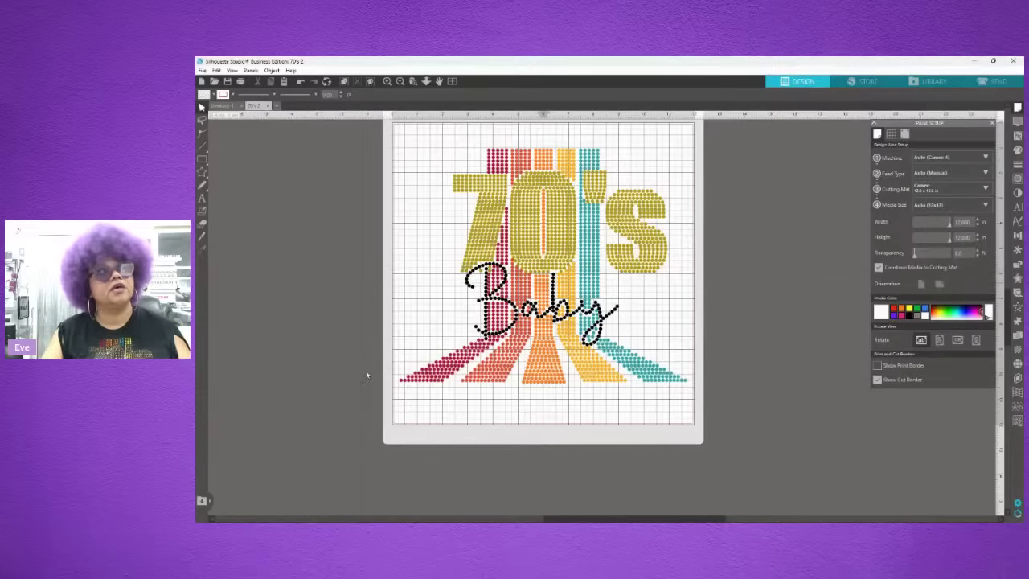
# - Ungroup the orange centre stripe into individual rhinestones and clear the selection
pyautogui.click(534, 378)
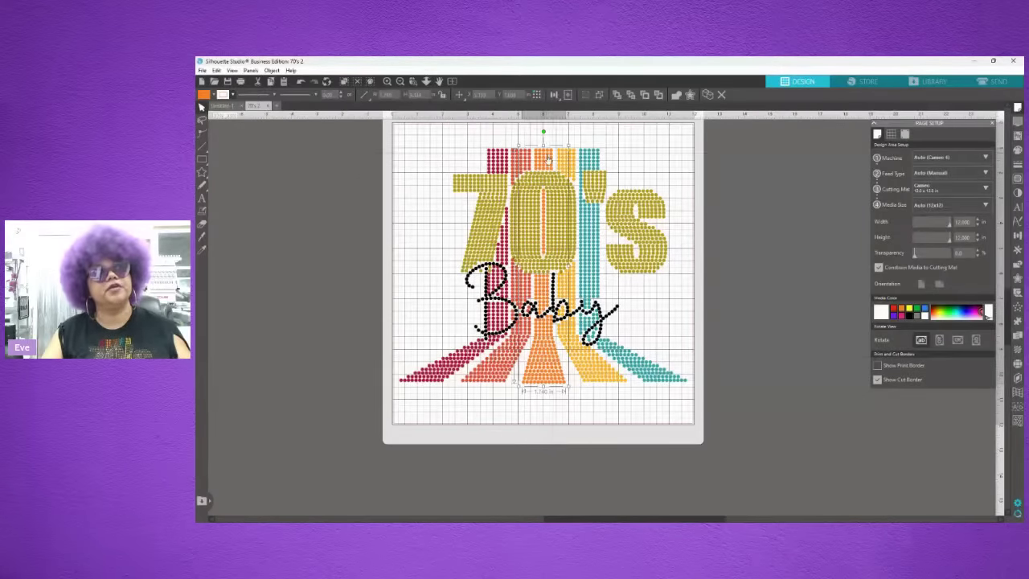
pyautogui.rightClick(535, 374)
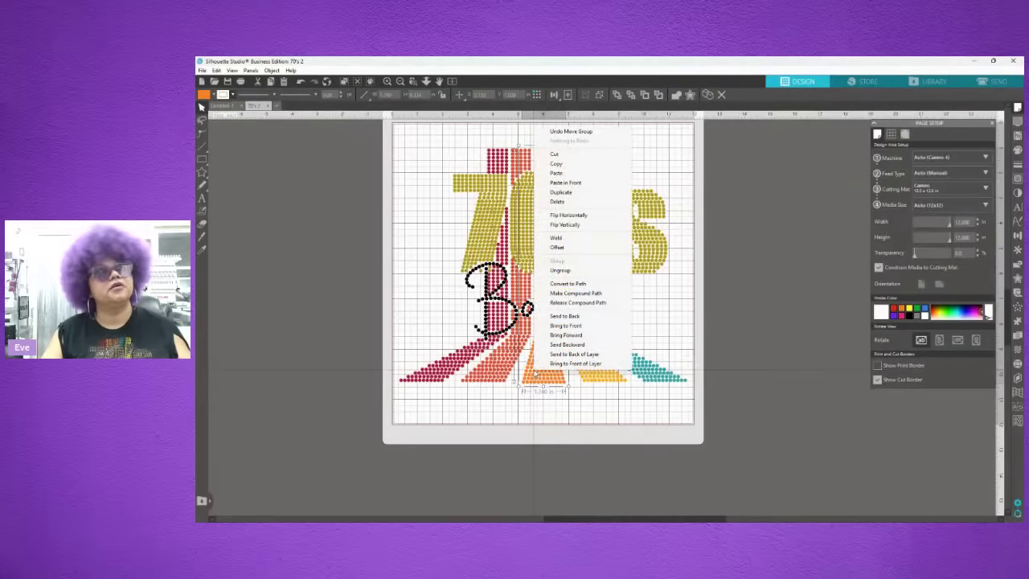
pyautogui.click(560, 270)
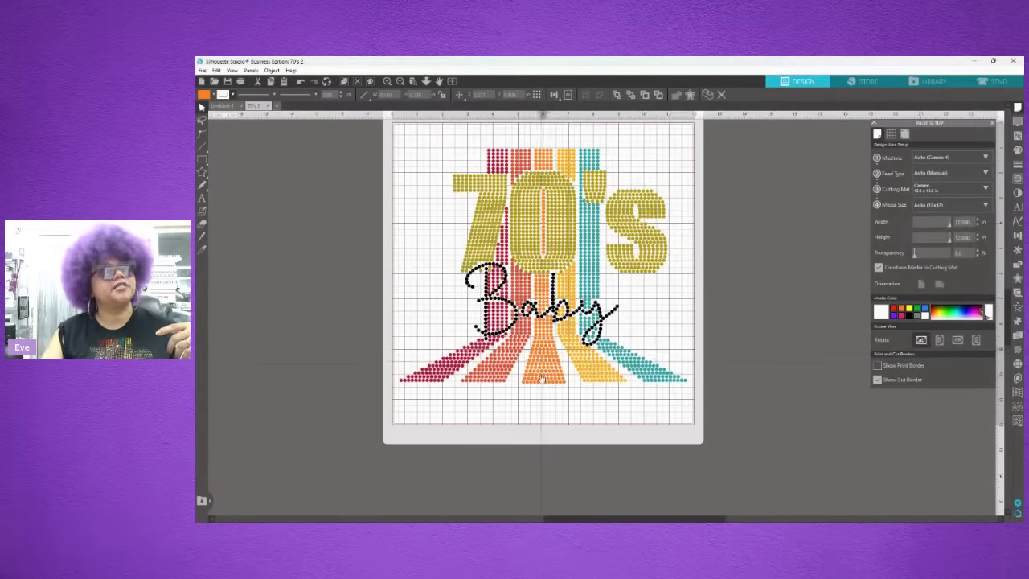
pyautogui.click(535, 384)
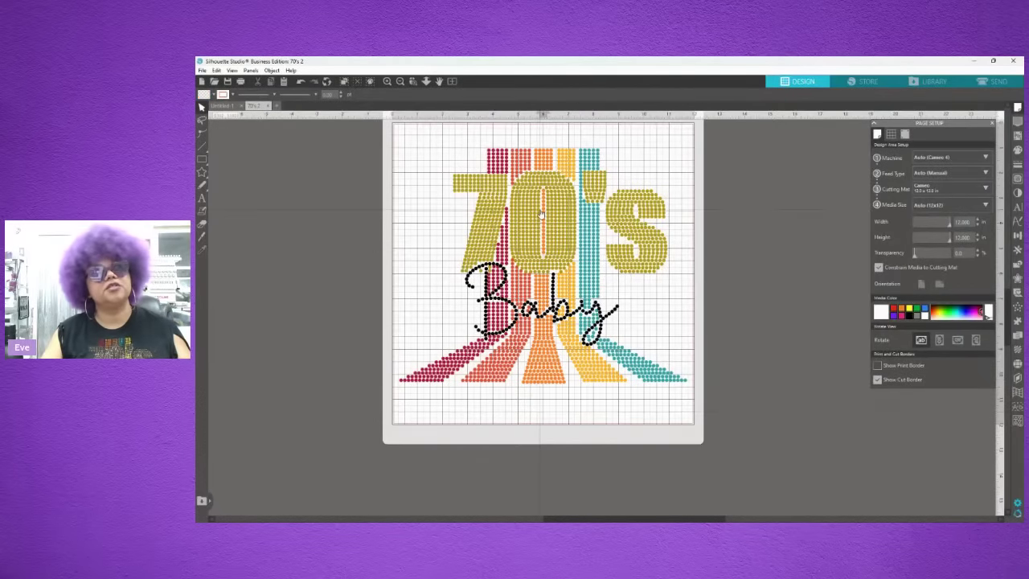
pyautogui.click(544, 374)
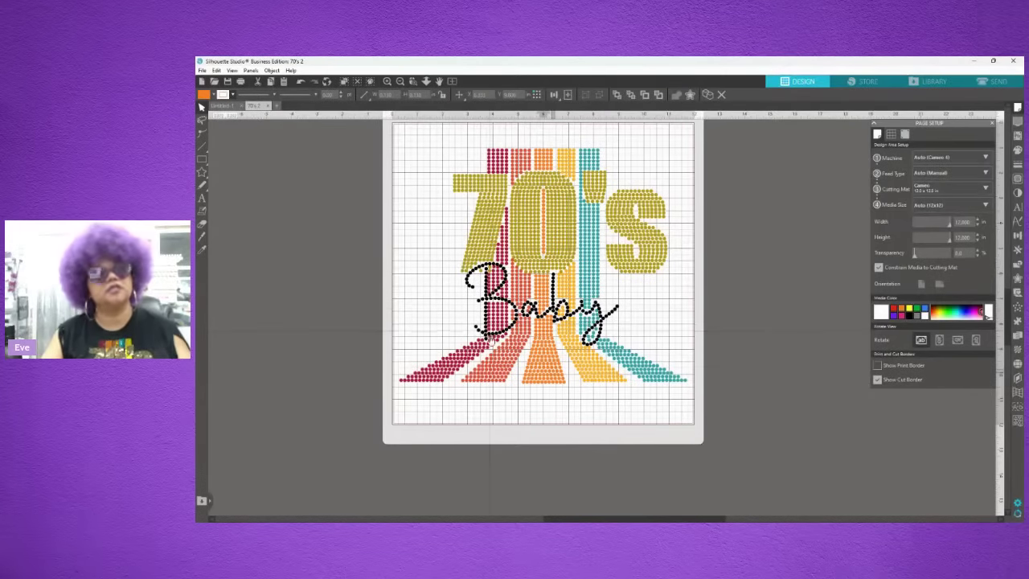
pyautogui.click(543, 384)
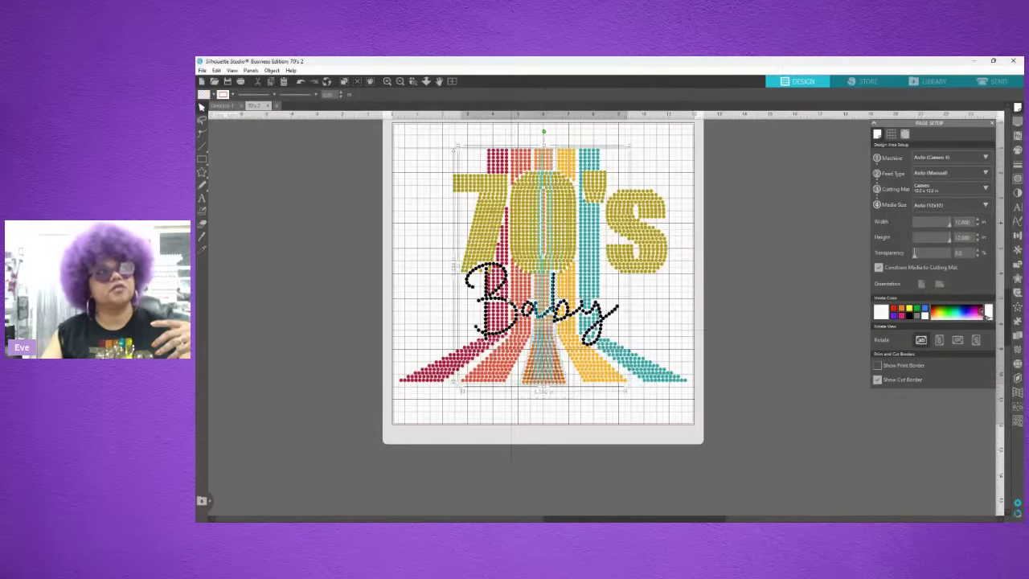
pyautogui.click(517, 447)
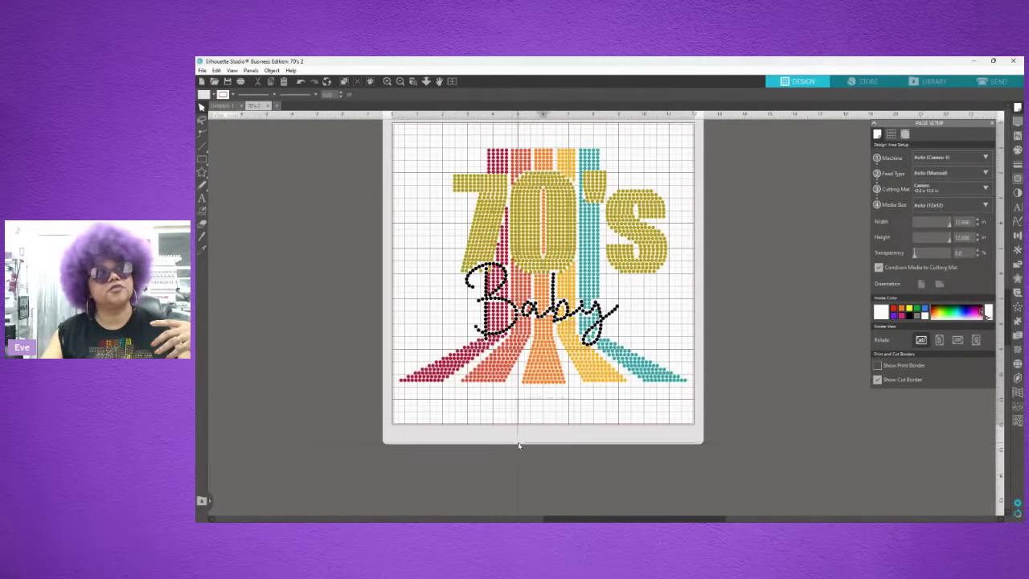
# - Select all the orange centre-stripe rhinestones by their line colour and group them
pyautogui.click(217, 71)
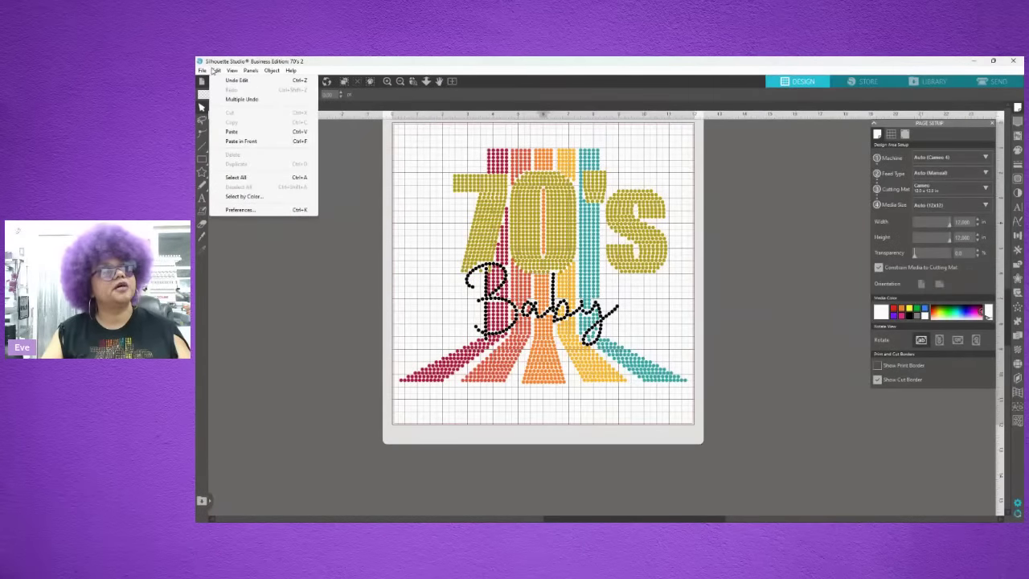
pyautogui.click(245, 196)
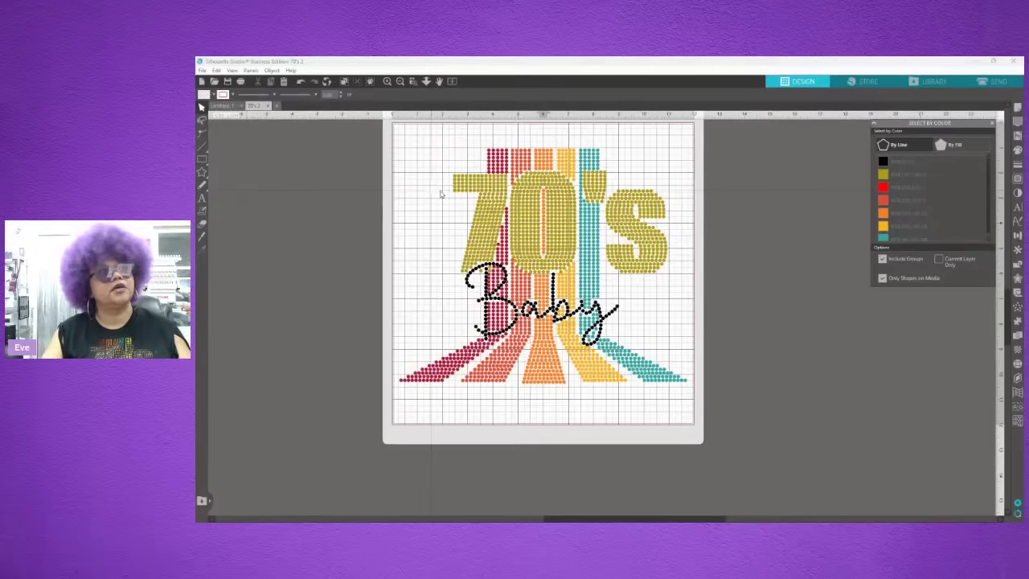
pyautogui.click(884, 214)
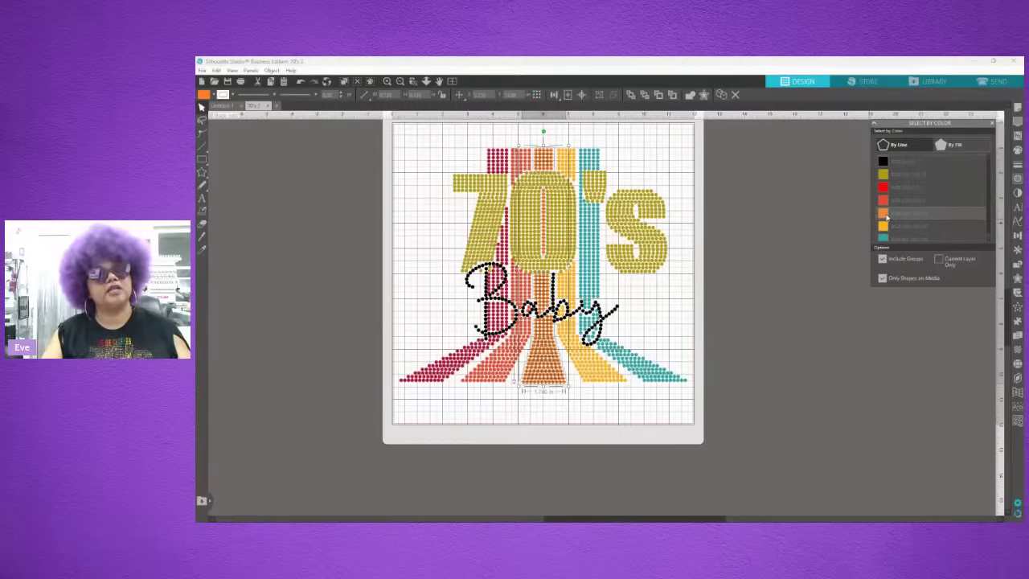
pyautogui.click(580, 93)
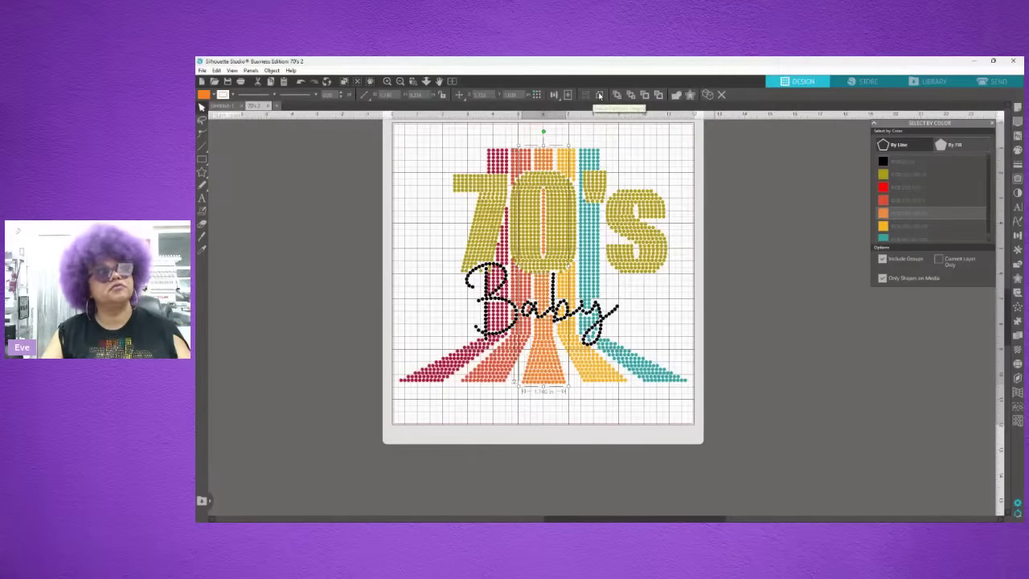
# - Make the orange centre stripe a compound path, set its fill and line colour to orange, and deselect it
pyautogui.rightClick(555, 364)
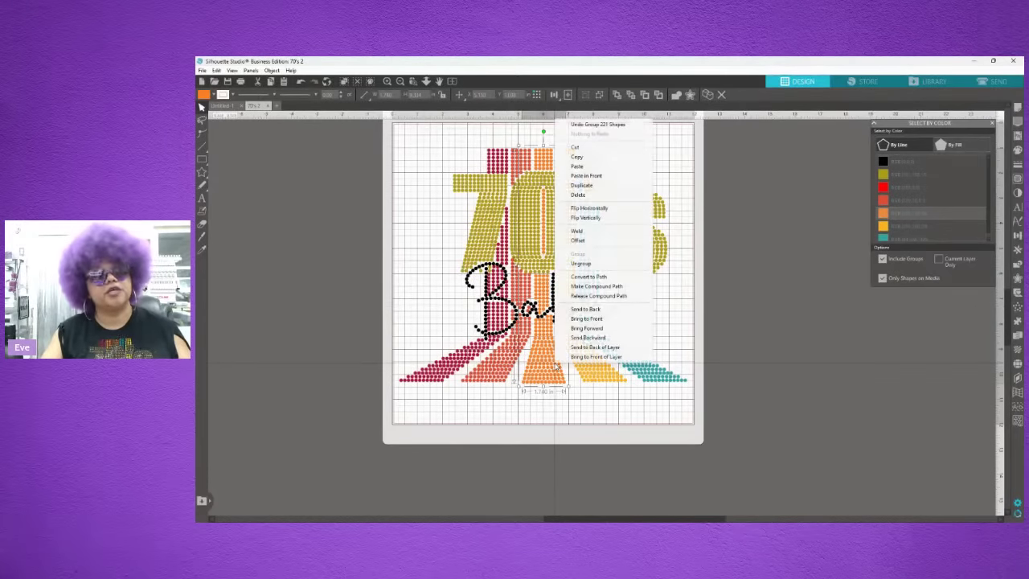
pyautogui.click(572, 295)
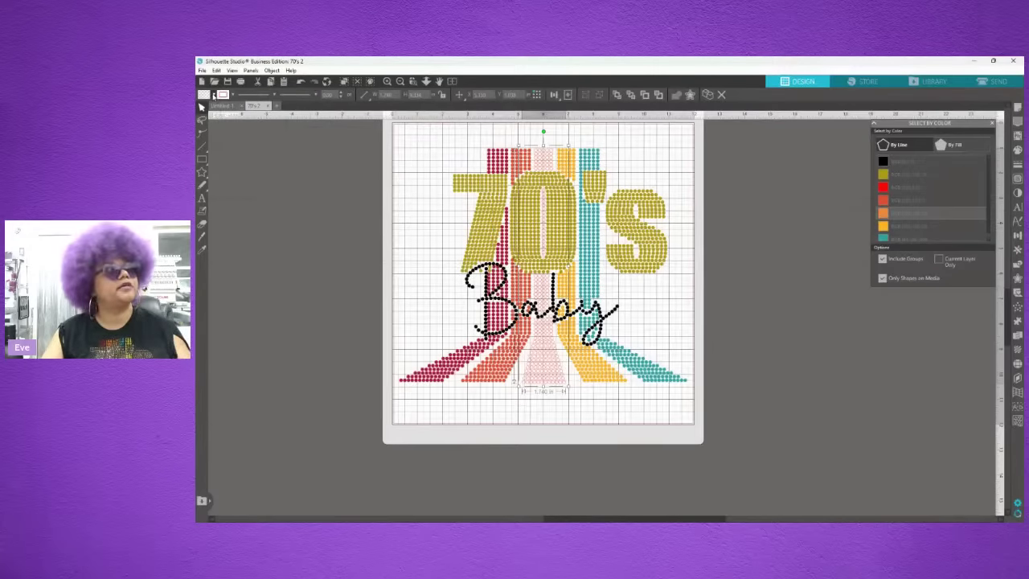
pyautogui.click(214, 95)
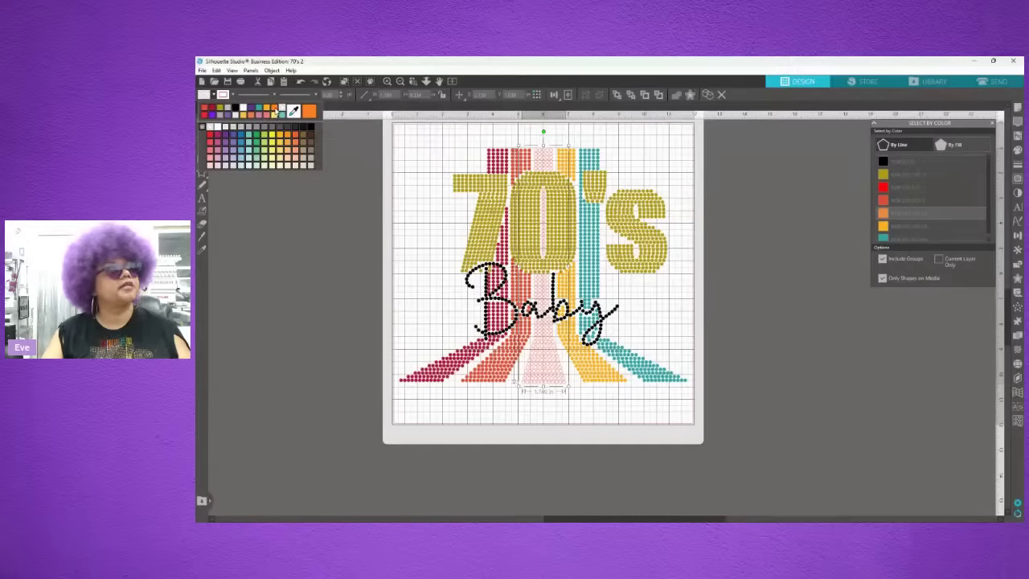
pyautogui.click(275, 112)
pyautogui.click(232, 95)
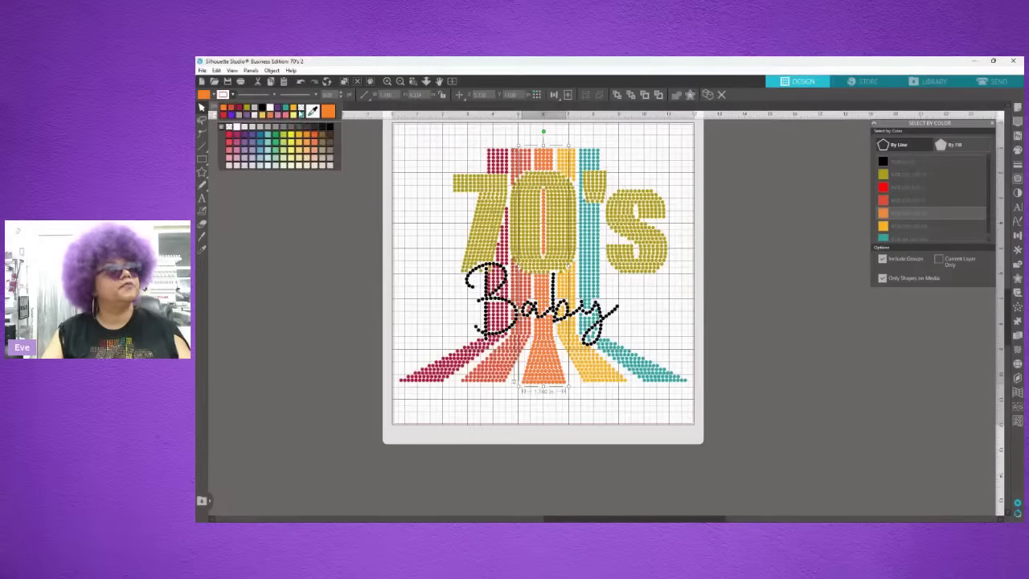
pyautogui.click(299, 112)
pyautogui.click(257, 200)
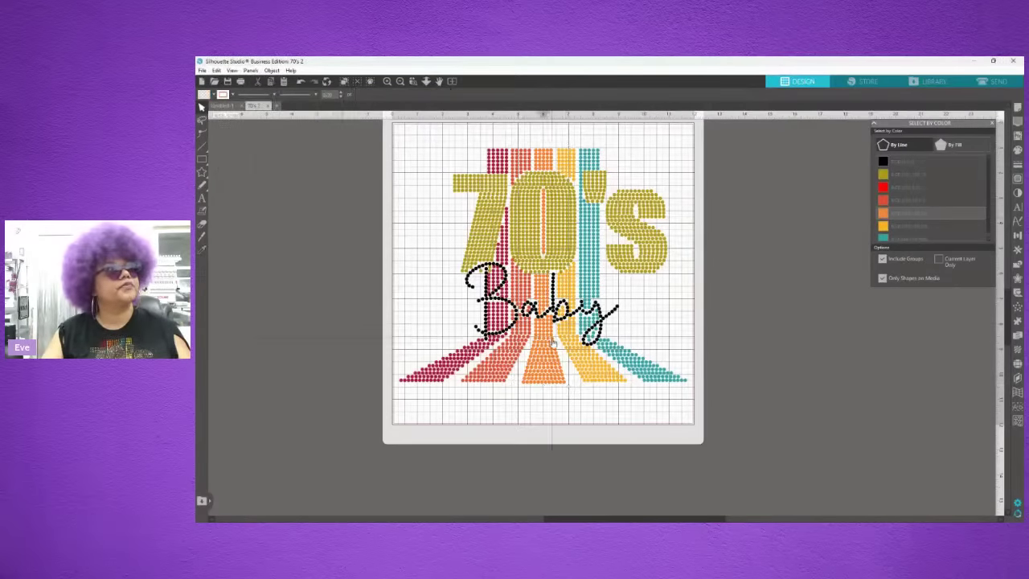
# - Make the golden-yellow stripe beside the orange one a compound path with light yellow fill and line colour
pyautogui.click(593, 367)
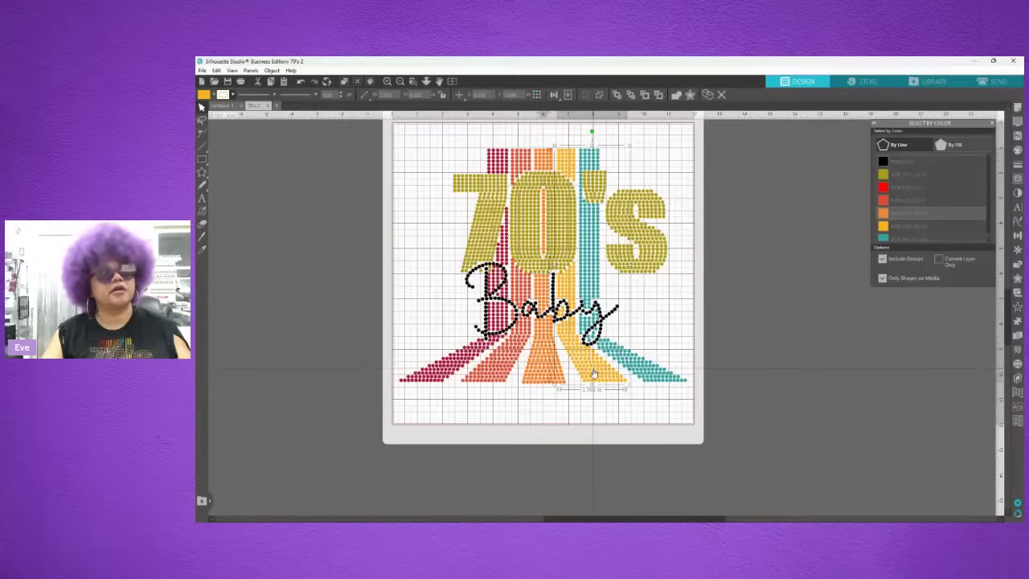
pyautogui.rightClick(593, 372)
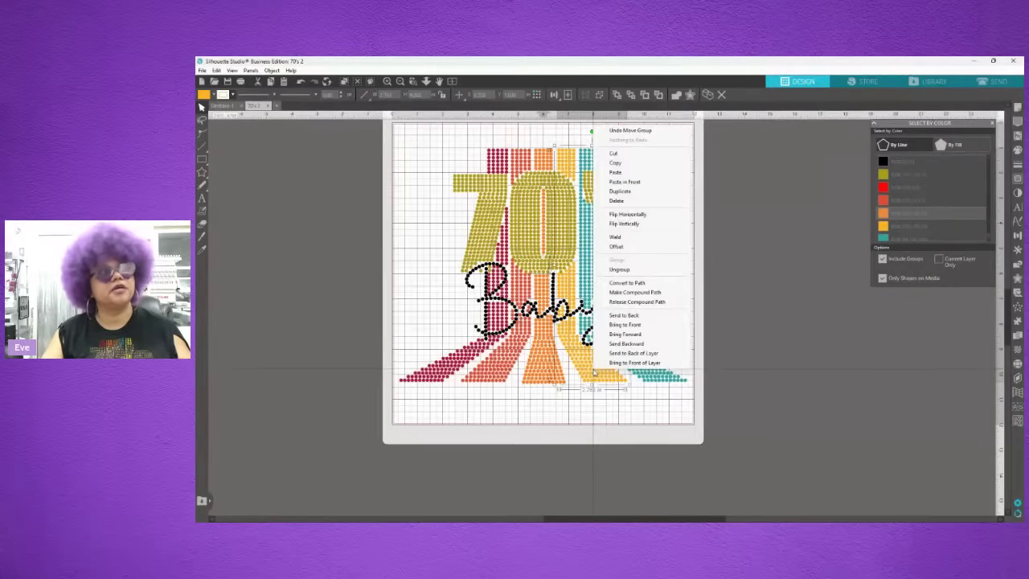
pyautogui.click(612, 286)
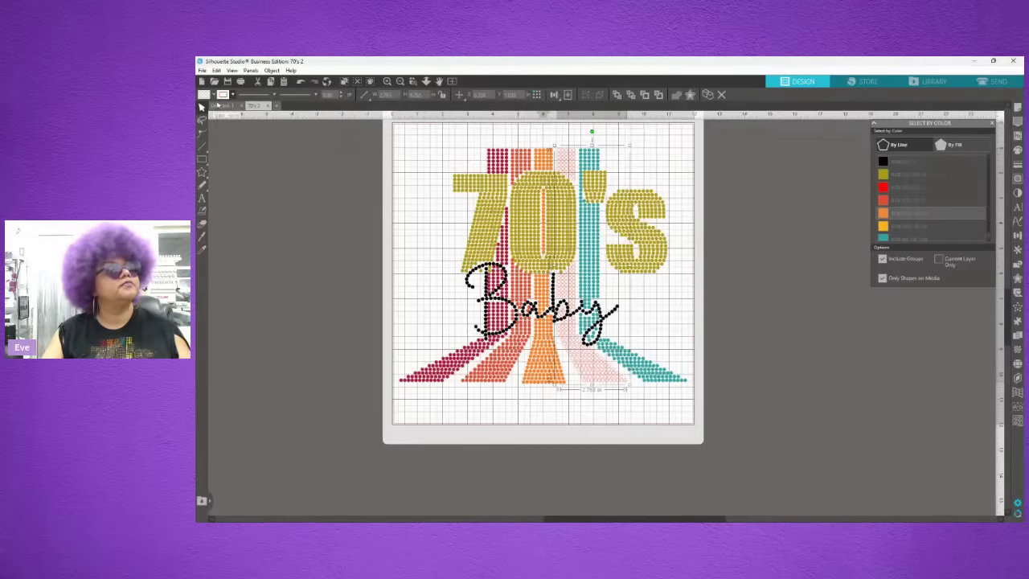
pyautogui.click(211, 94)
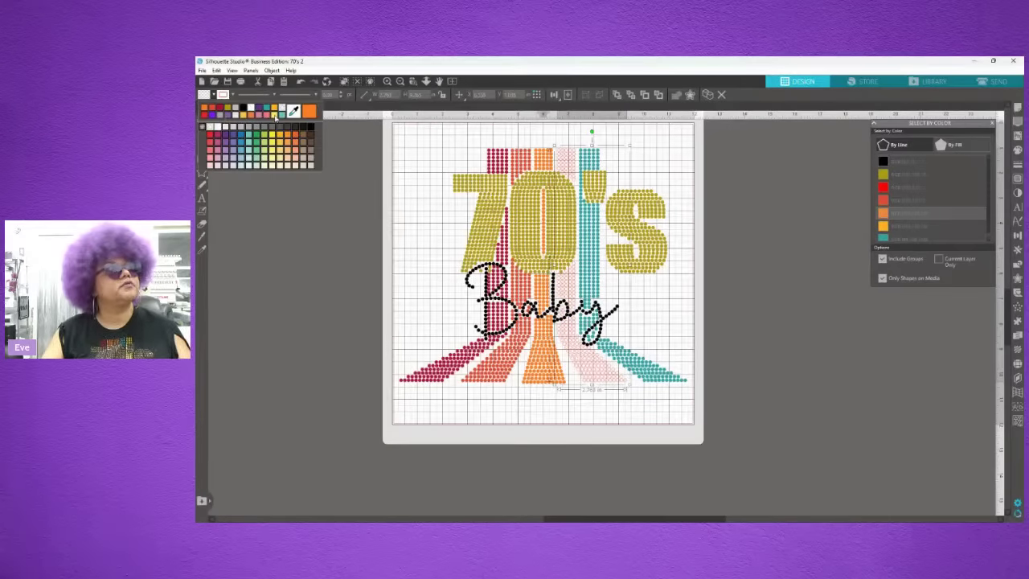
pyautogui.click(274, 116)
pyautogui.click(224, 95)
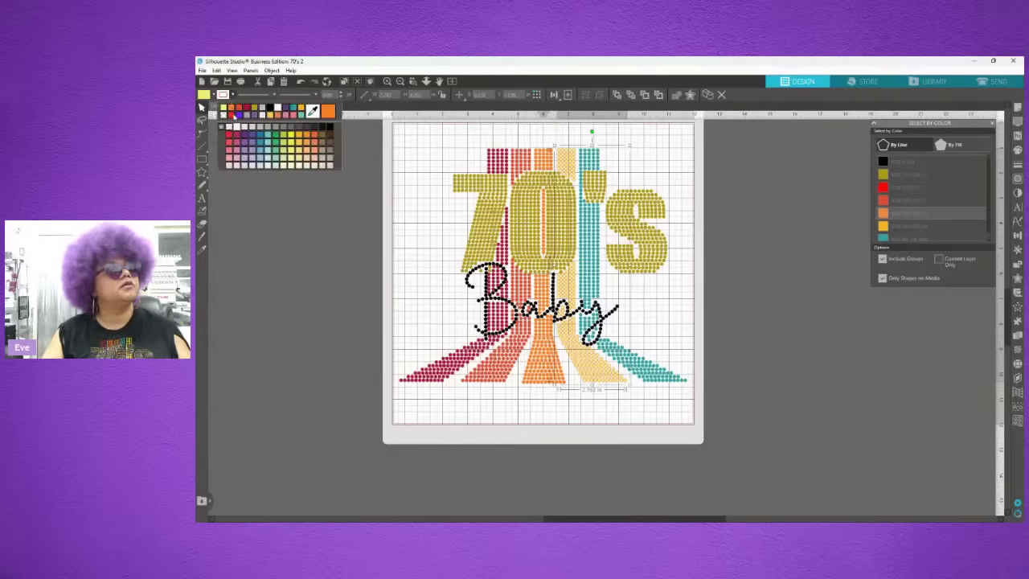
pyautogui.click(232, 114)
# - Make the outermost teal stripe a compound path, set its fill and line colour to teal, and deselect it
pyautogui.click(649, 372)
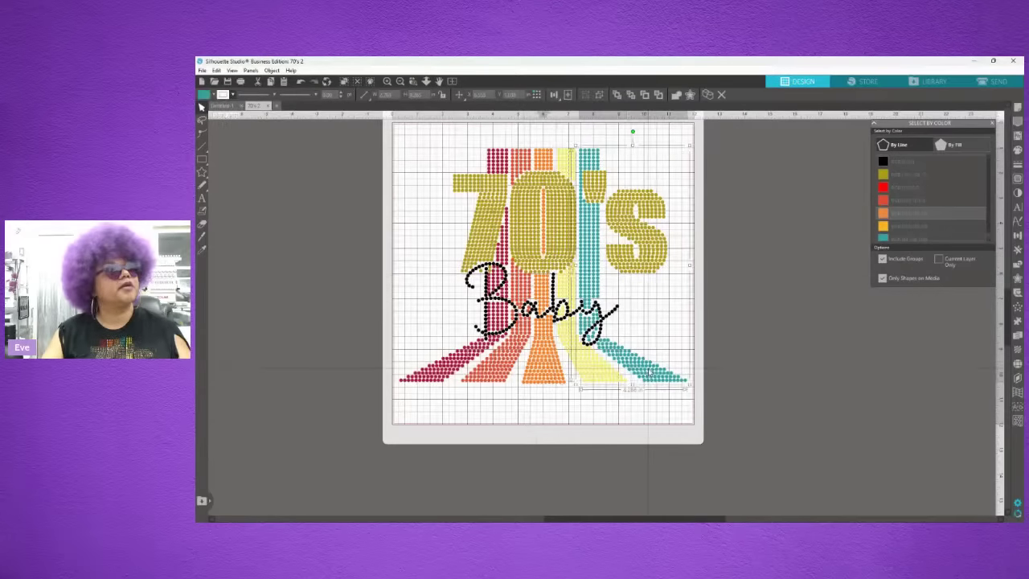
pyautogui.rightClick(639, 369)
pyautogui.click(667, 290)
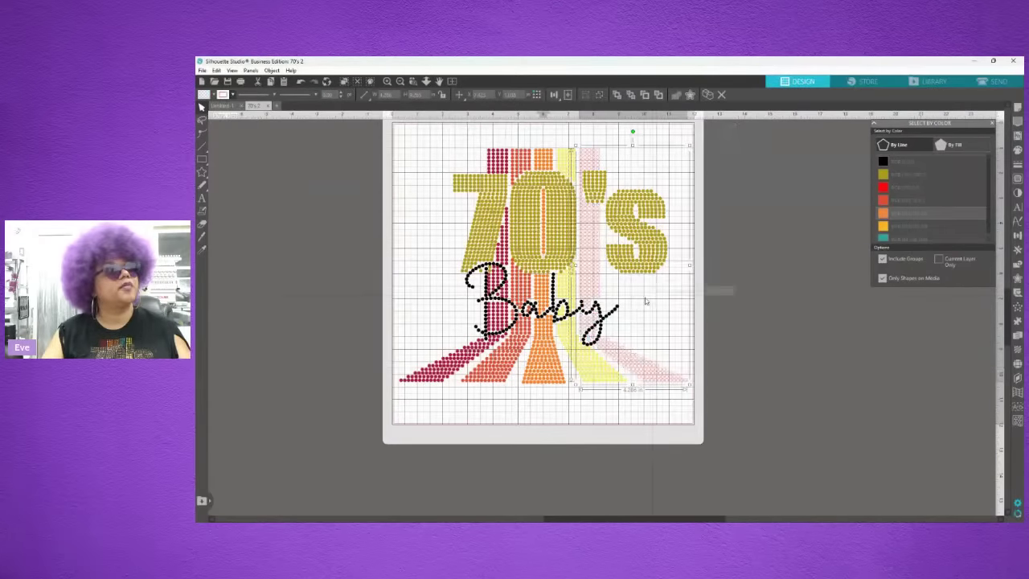
pyautogui.click(222, 95)
pyautogui.click(205, 94)
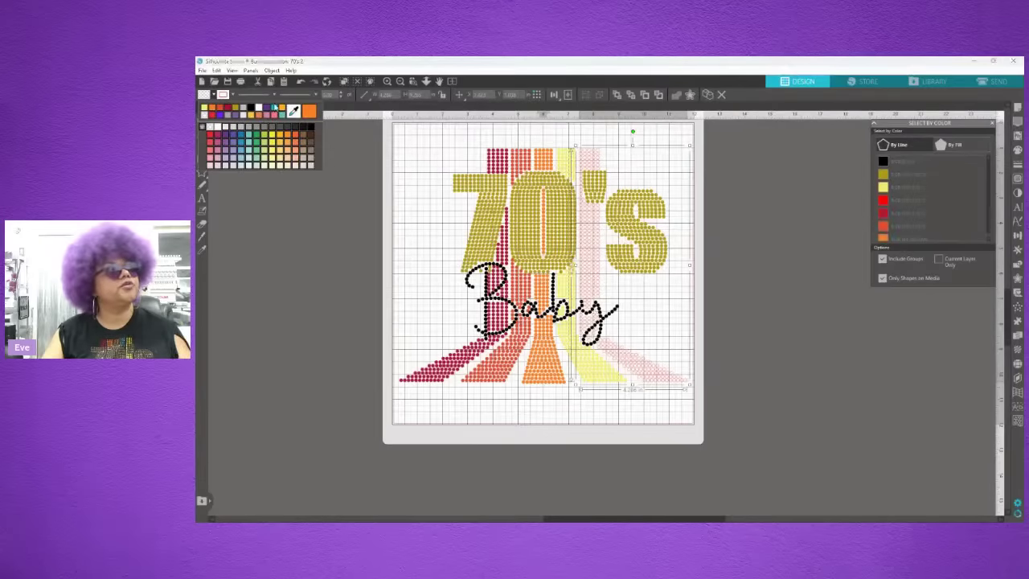
pyautogui.click(225, 94)
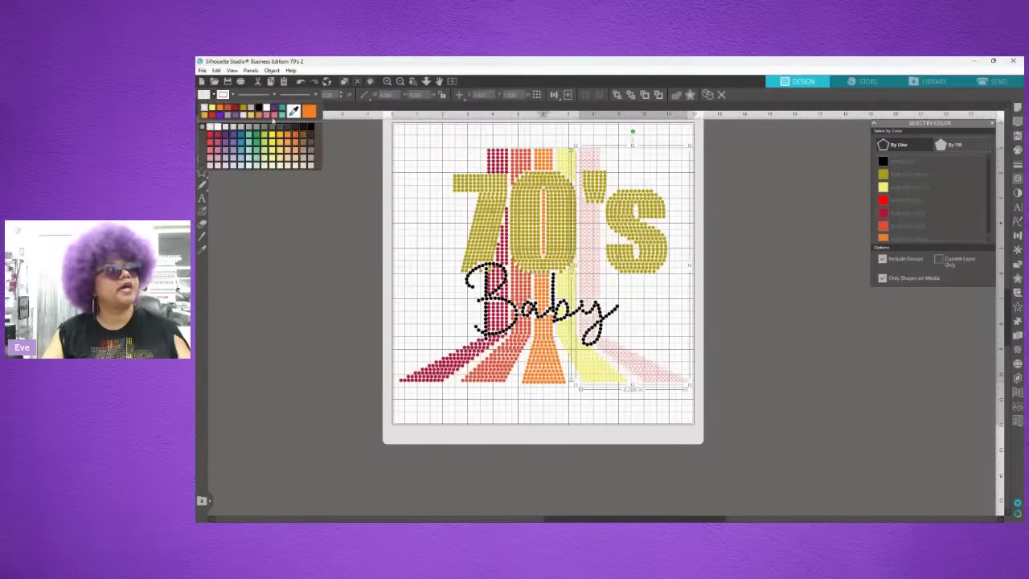
pyautogui.click(282, 110)
pyautogui.click(233, 95)
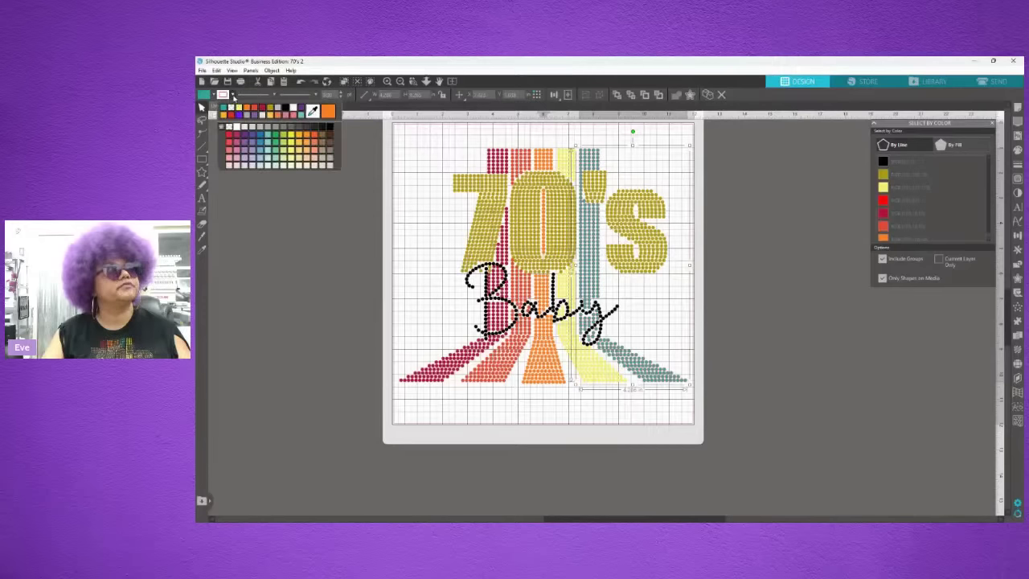
pyautogui.click(278, 206)
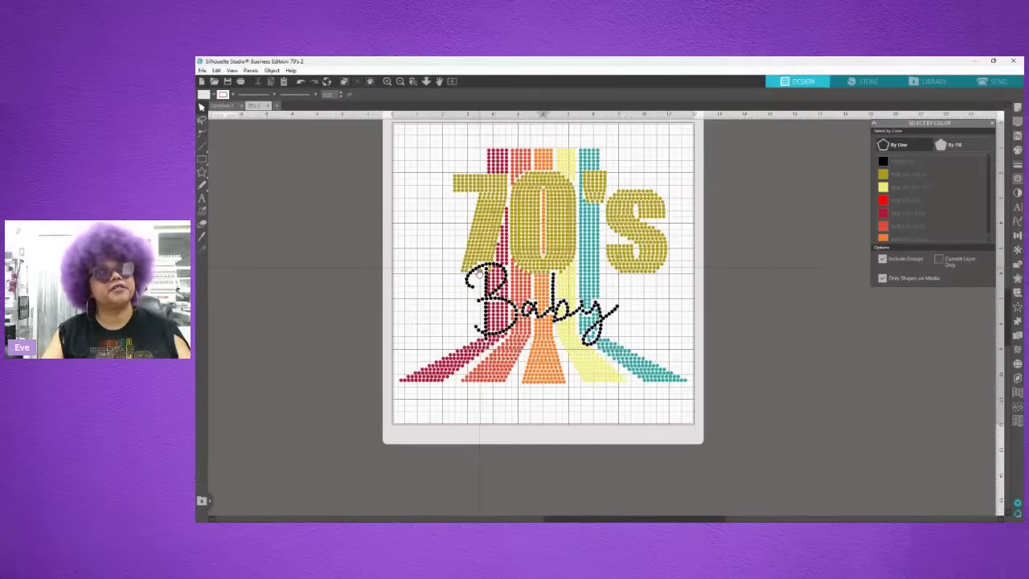
# - Select all the black rhinestones of the word Baby by their line colour and group them
pyautogui.click(470, 284)
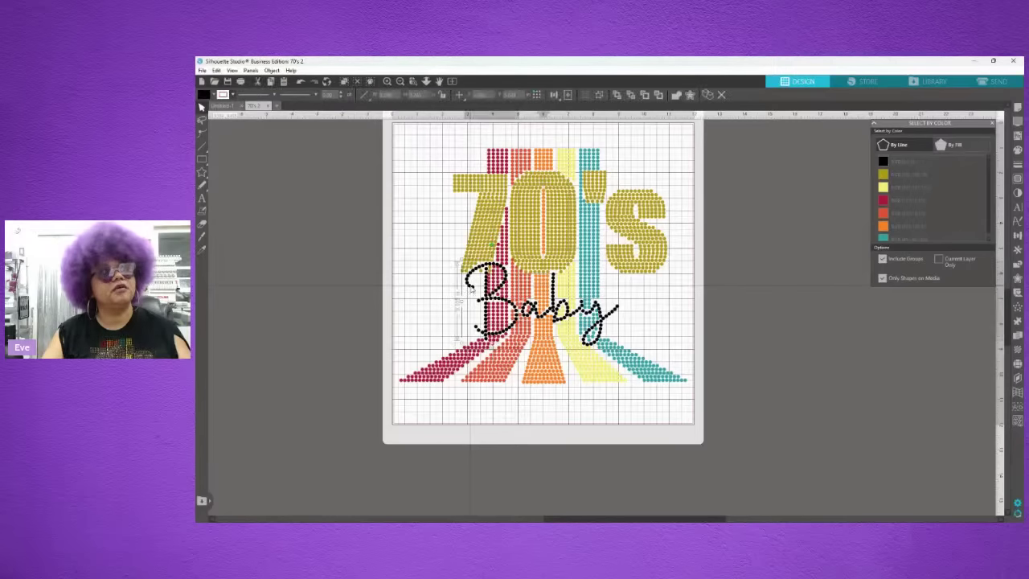
pyautogui.click(459, 287)
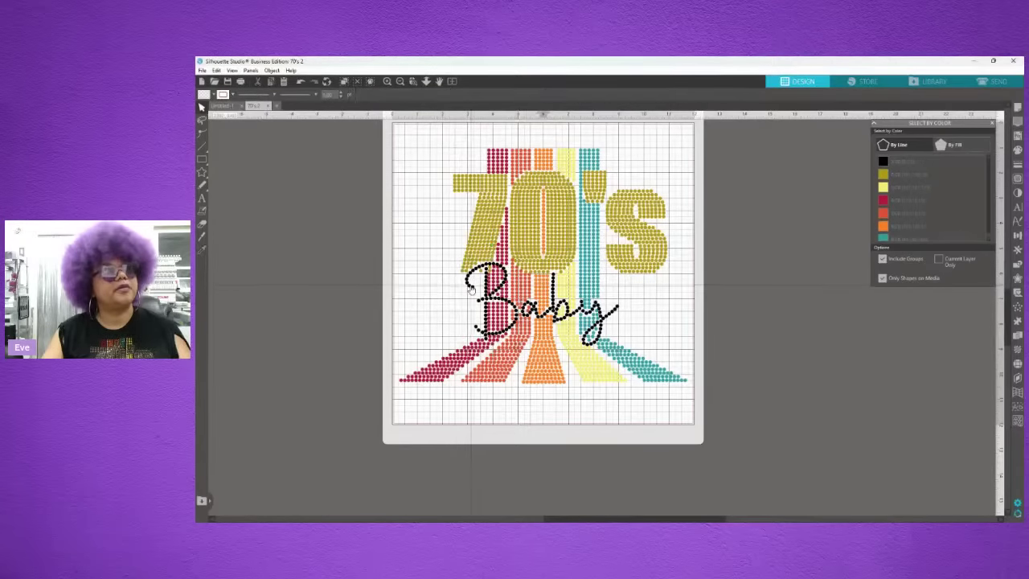
pyautogui.click(470, 289)
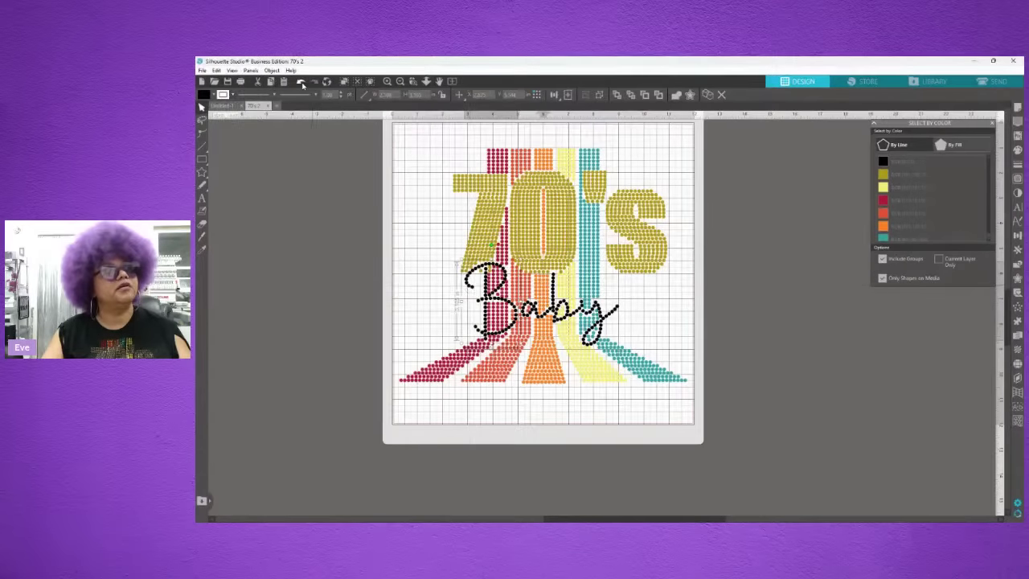
pyautogui.click(464, 291)
pyautogui.click(476, 330)
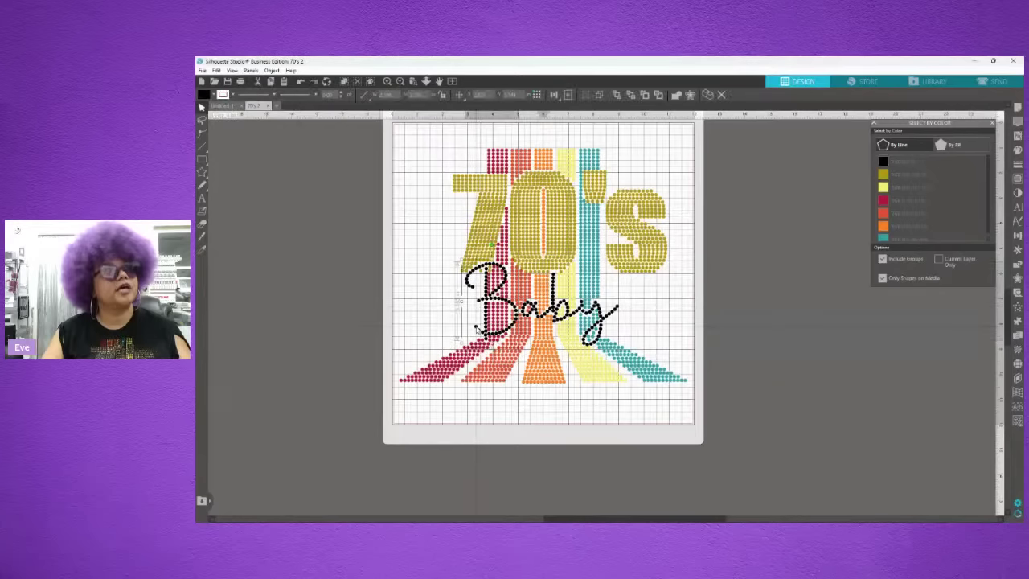
pyautogui.click(892, 161)
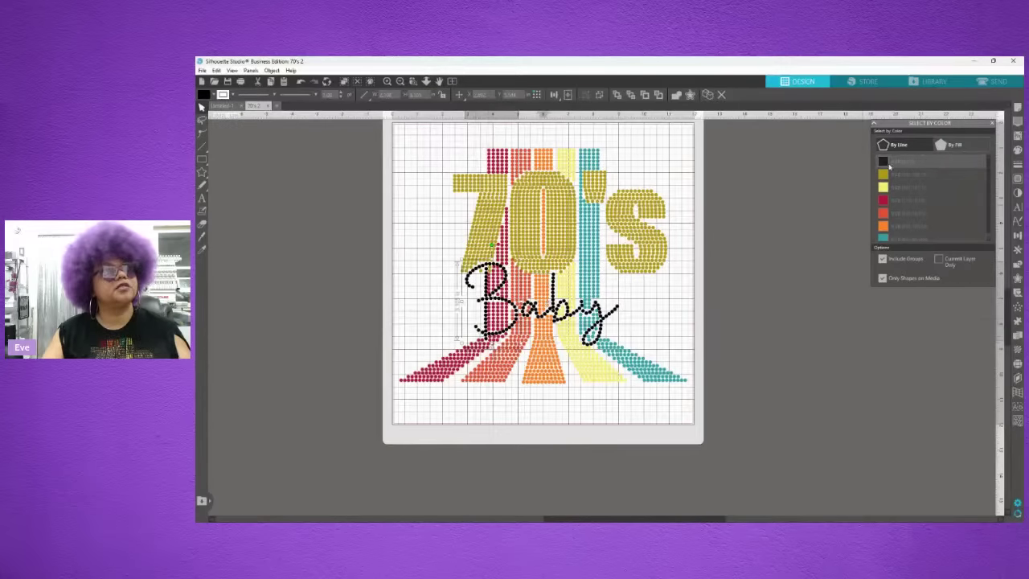
pyautogui.click(216, 71)
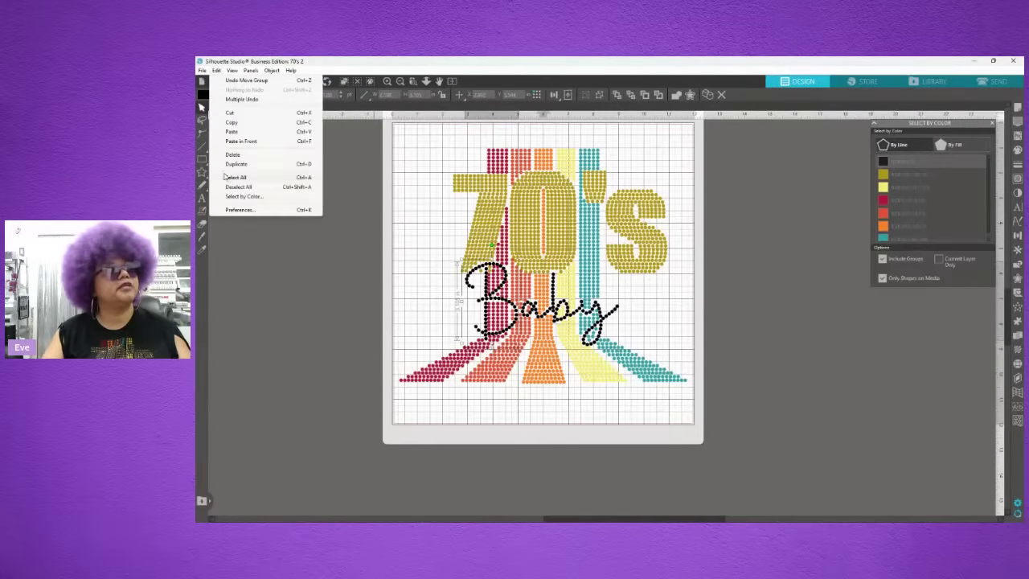
pyautogui.click(233, 197)
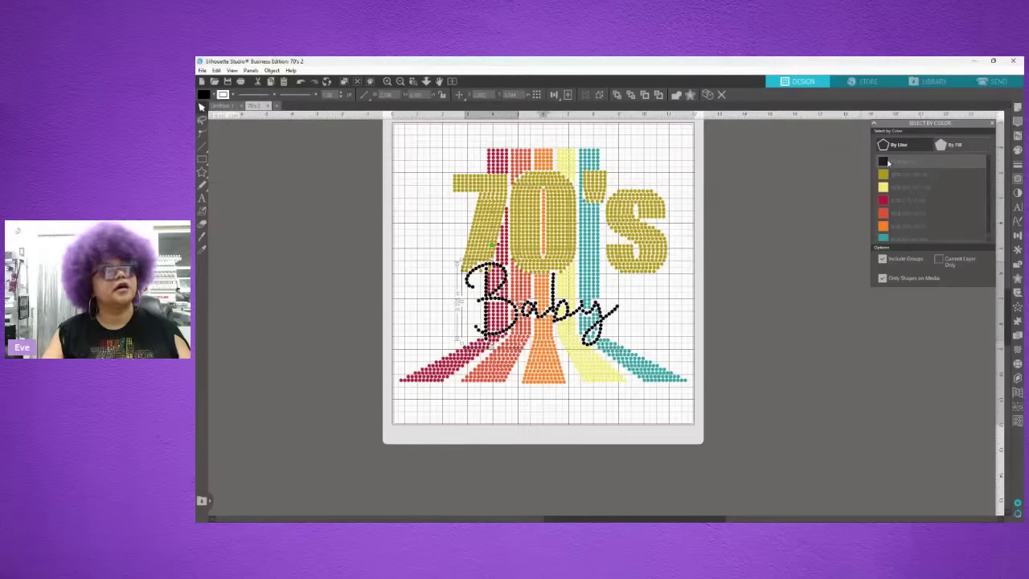
pyautogui.click(908, 165)
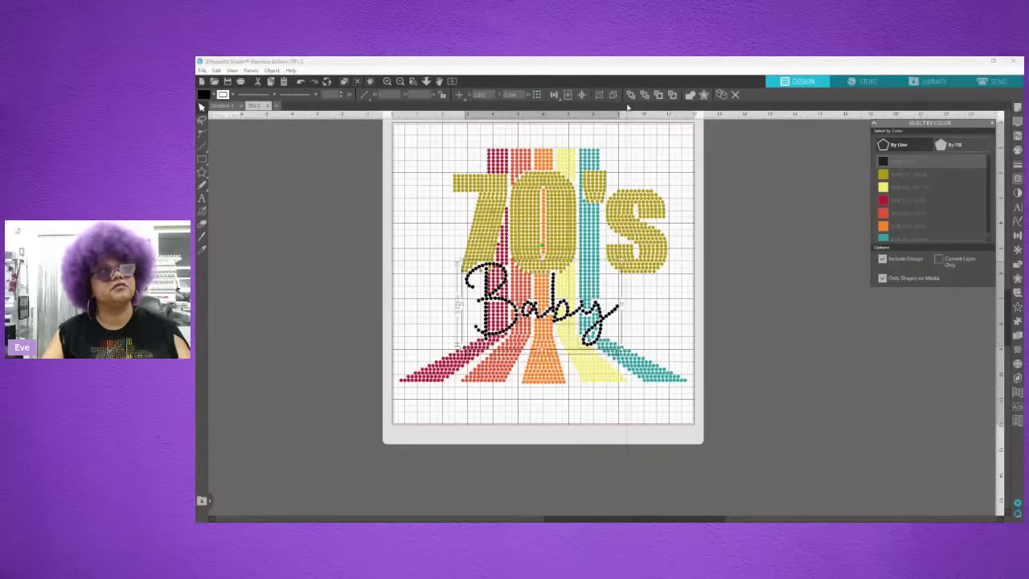
pyautogui.click(601, 96)
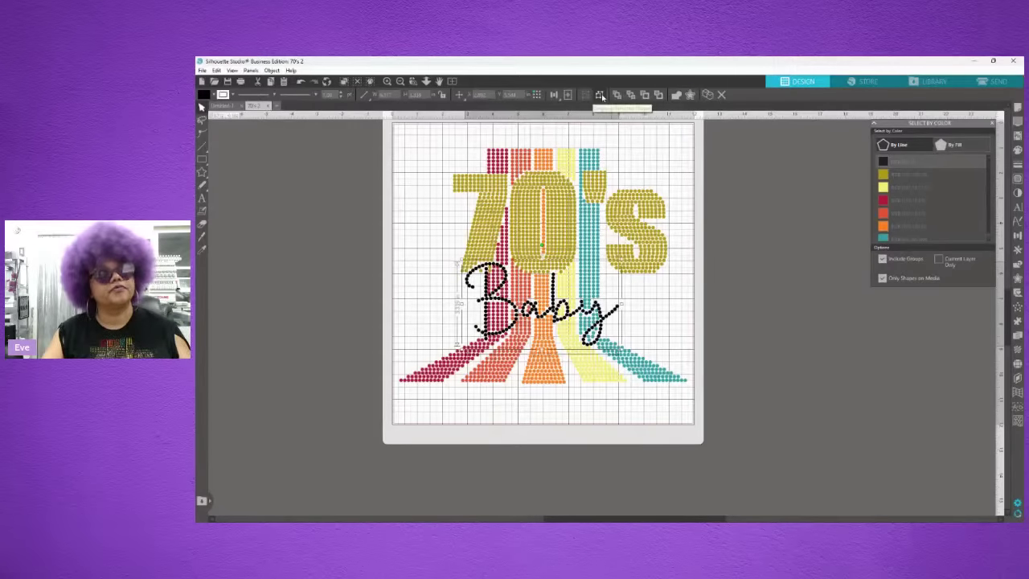
# - Make the word Baby a compound path, set its fill and line colour to black, and deselect it
pyautogui.rightClick(476, 303)
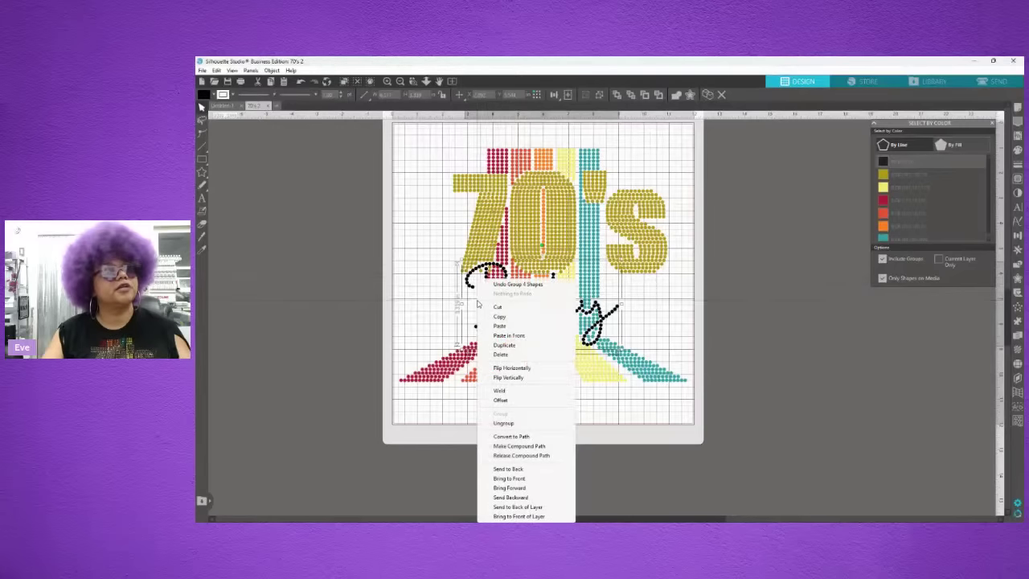
pyautogui.click(502, 446)
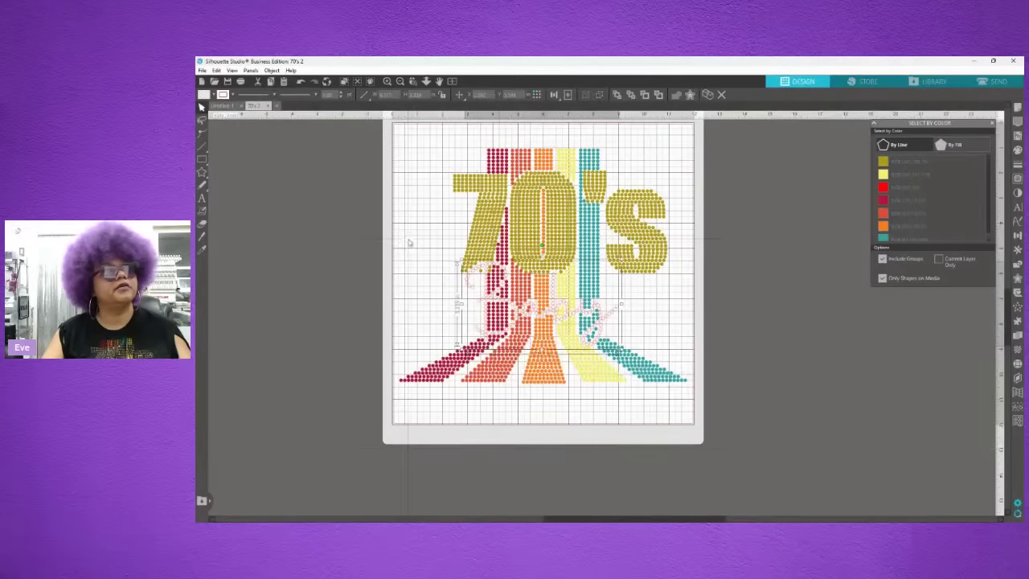
pyautogui.click(214, 95)
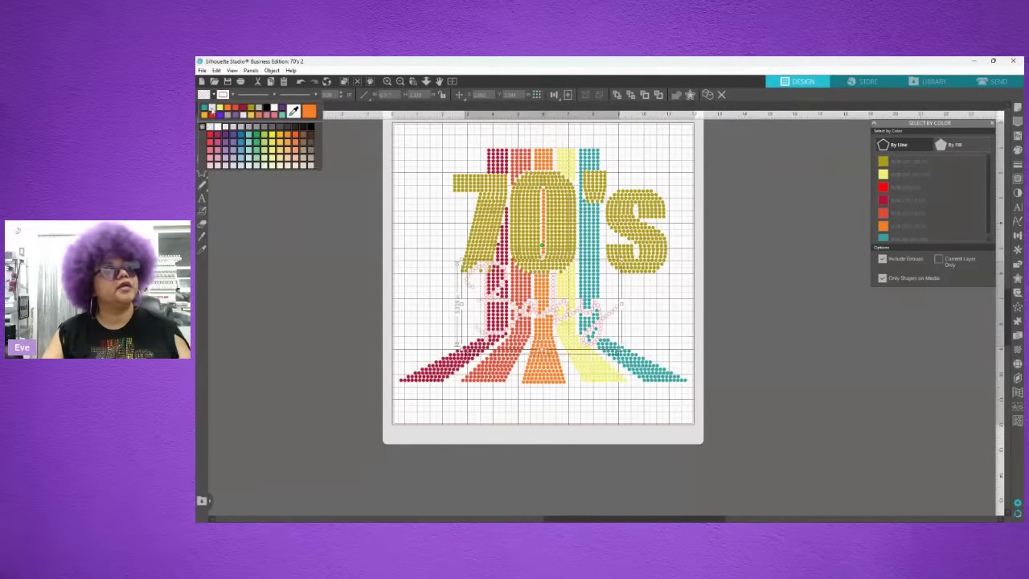
pyautogui.click(267, 107)
pyautogui.click(232, 95)
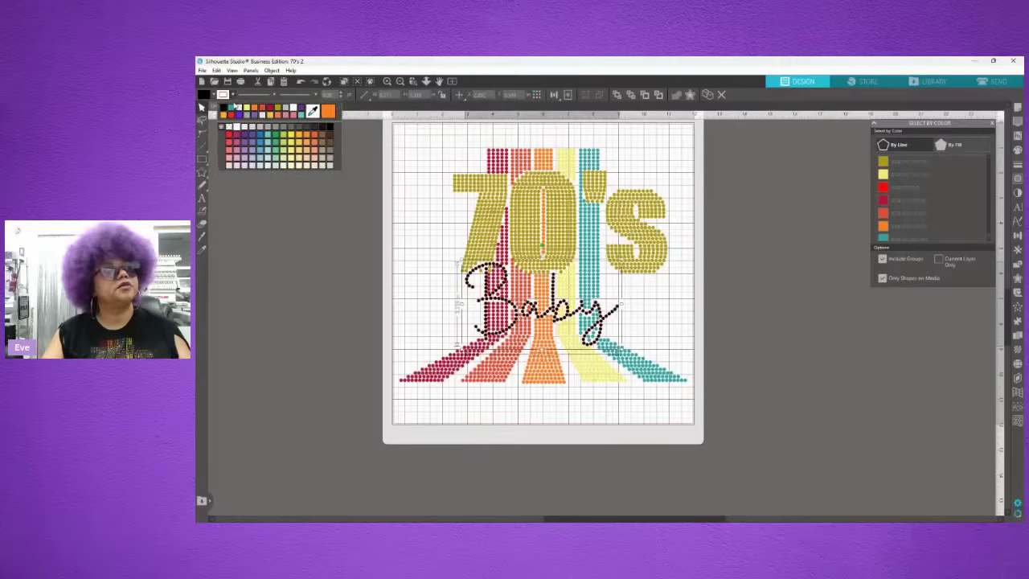
pyautogui.click(224, 108)
pyautogui.click(252, 233)
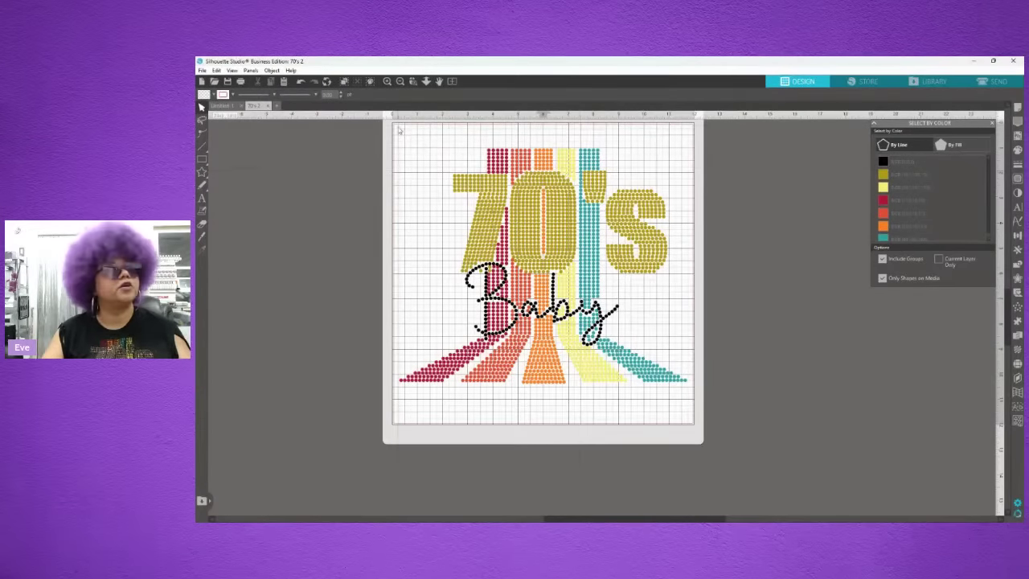
# - Select the whole design and start saving the selection to the Downloads folder under the file name 70's FOR CRICUT
pyautogui.hotkey('ctrl', 'a')
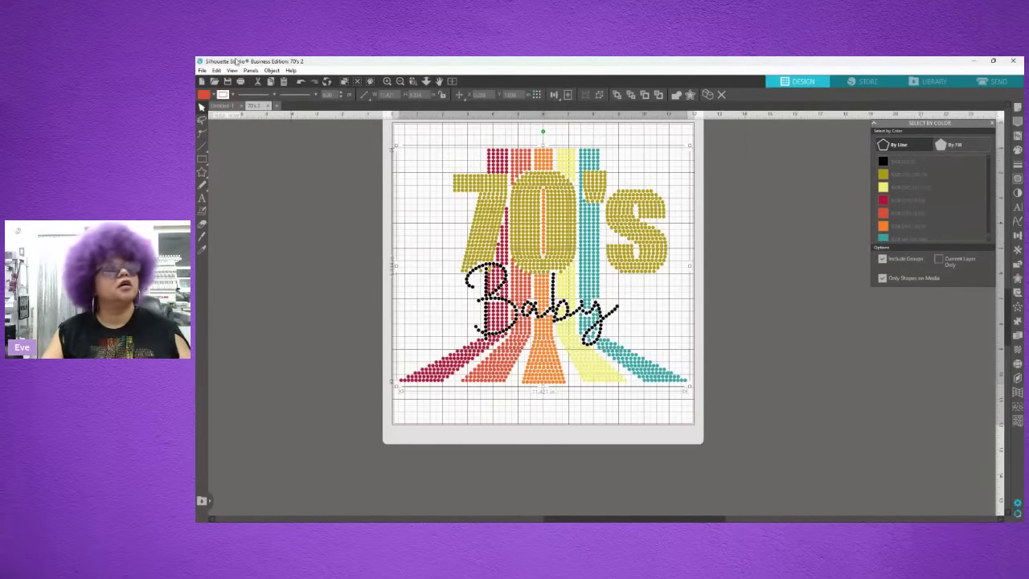
pyautogui.click(202, 70)
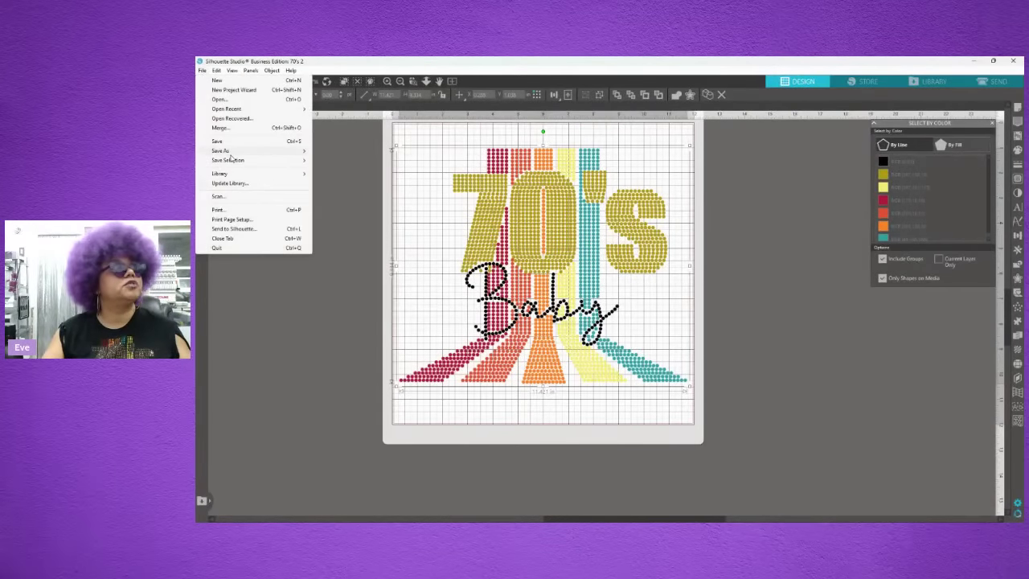
pyautogui.moveTo(229, 159)
pyautogui.click(375, 161)
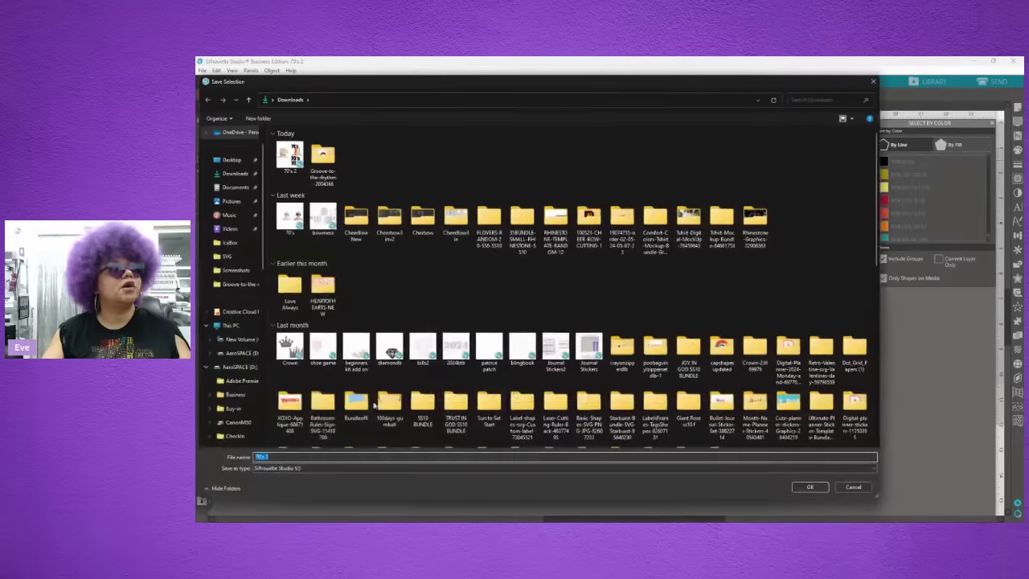
pyautogui.click(280, 455)
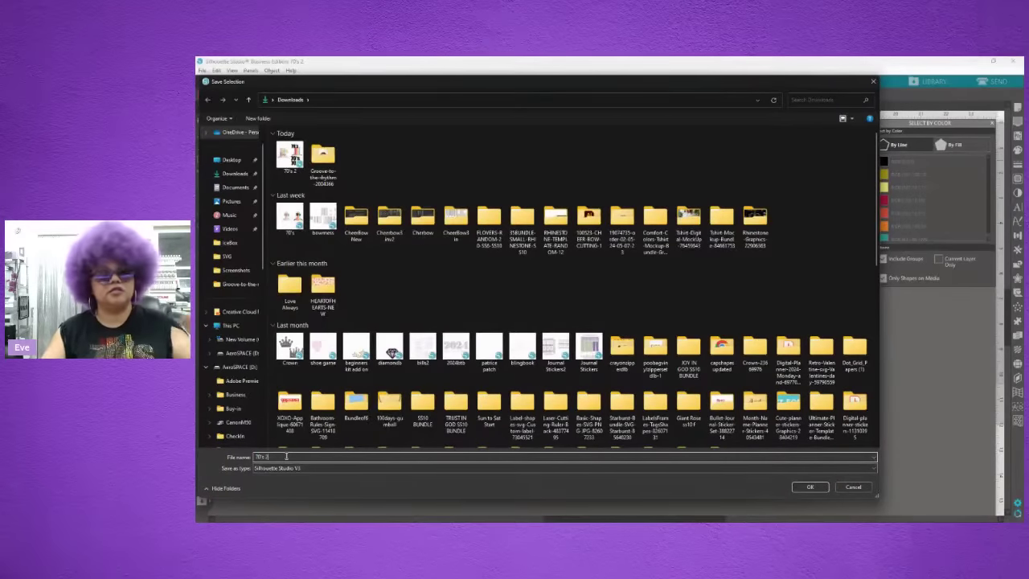
pyautogui.press('BackSpace')
pyautogui.write('FOR CRICUT')
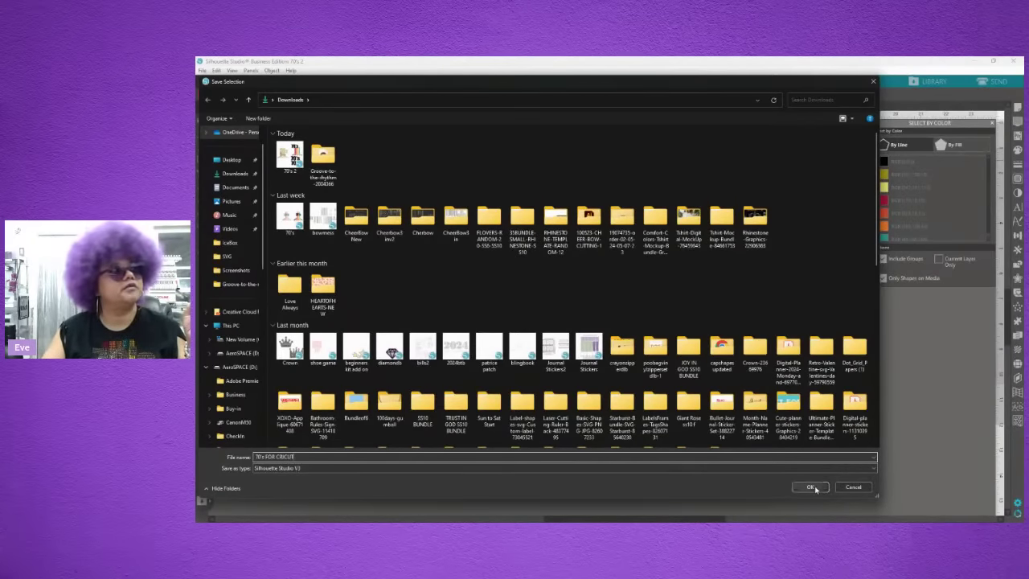
# - Set the file type to SVG and save the selected design
pyautogui.click(572, 468)
pyautogui.click(474, 489)
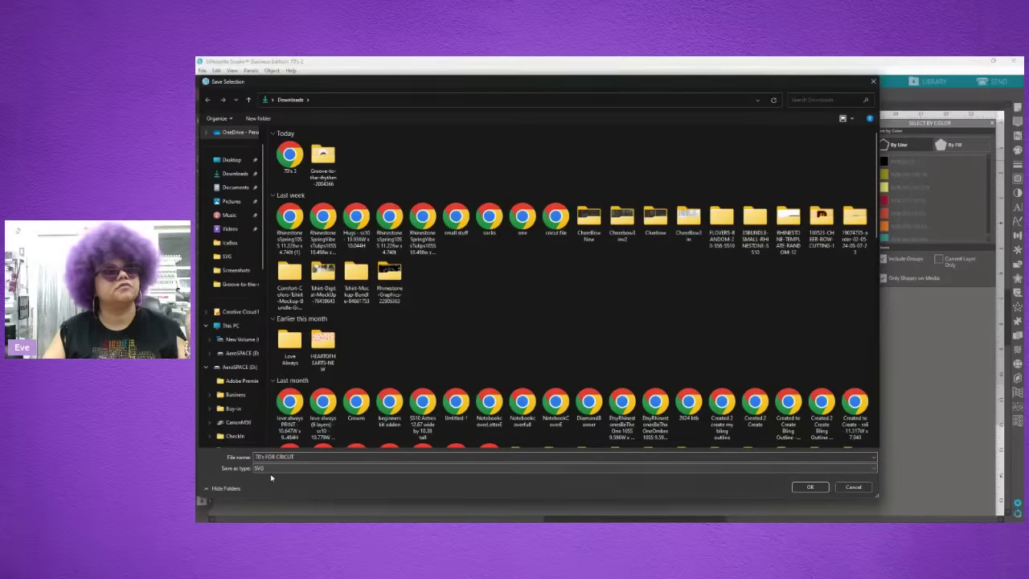
pyautogui.click(270, 471)
pyautogui.click(271, 470)
pyautogui.click(271, 470)
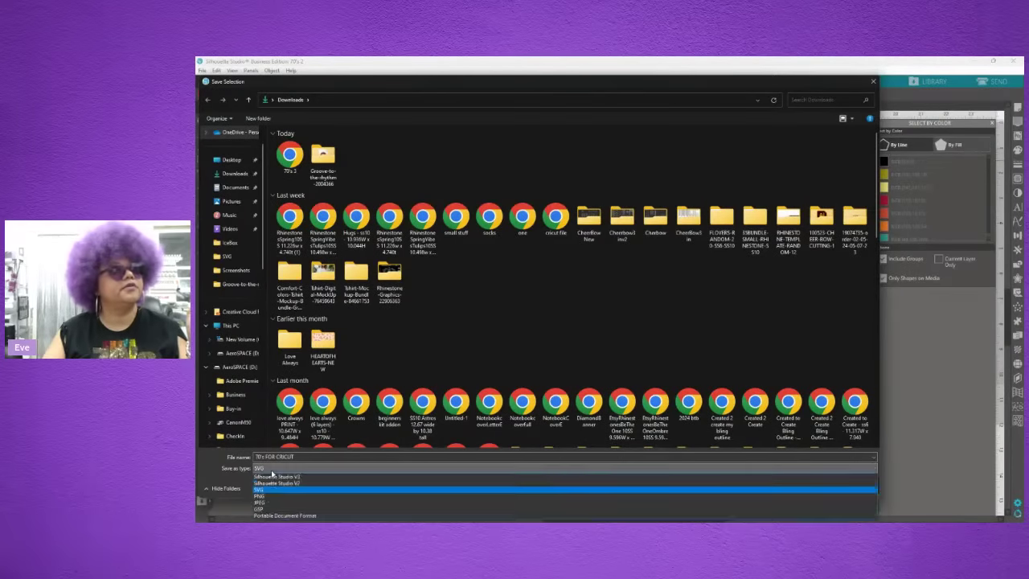
pyautogui.click(271, 469)
pyautogui.click(272, 469)
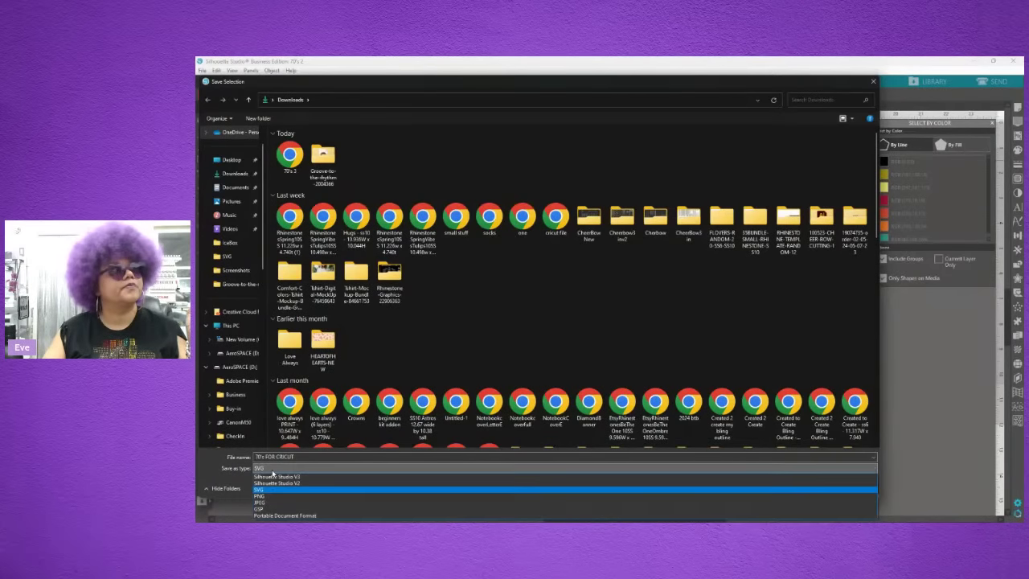
pyautogui.click(264, 490)
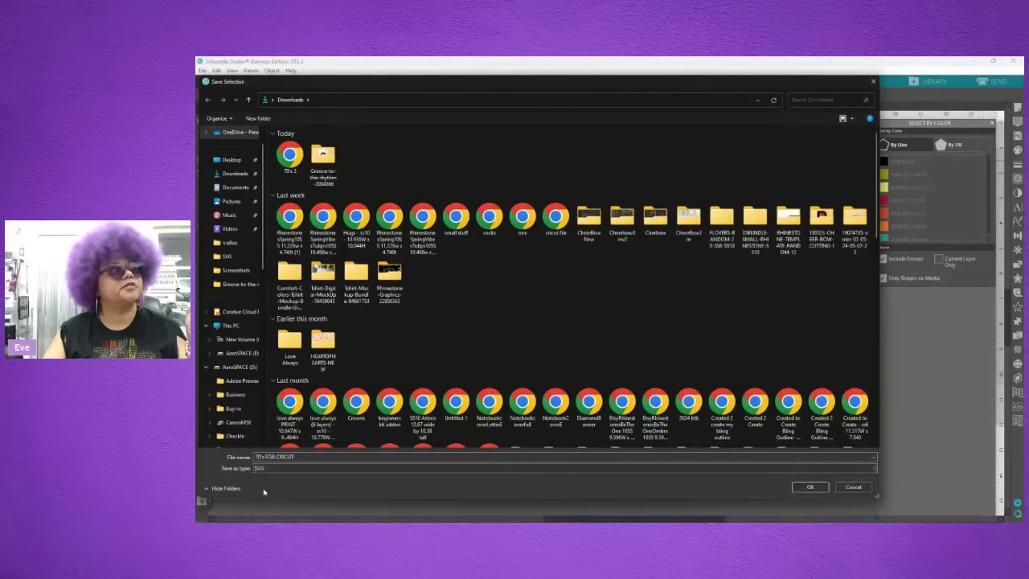
pyautogui.click(805, 487)
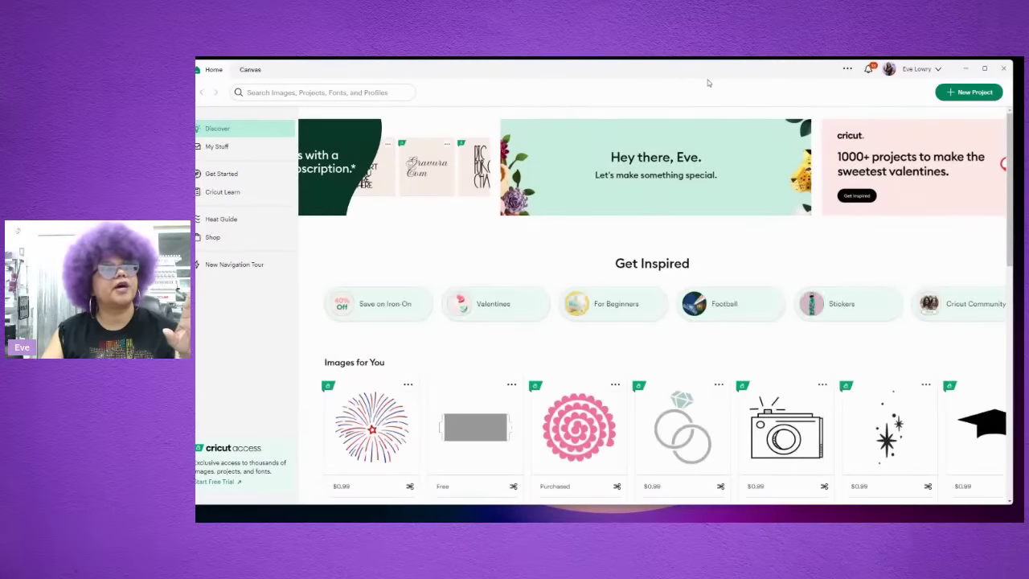
# - In Cricut Design Space, open the blank canvas and choose the 70's FOR CRICUT file from Downloads for image upload
pyautogui.click(252, 71)
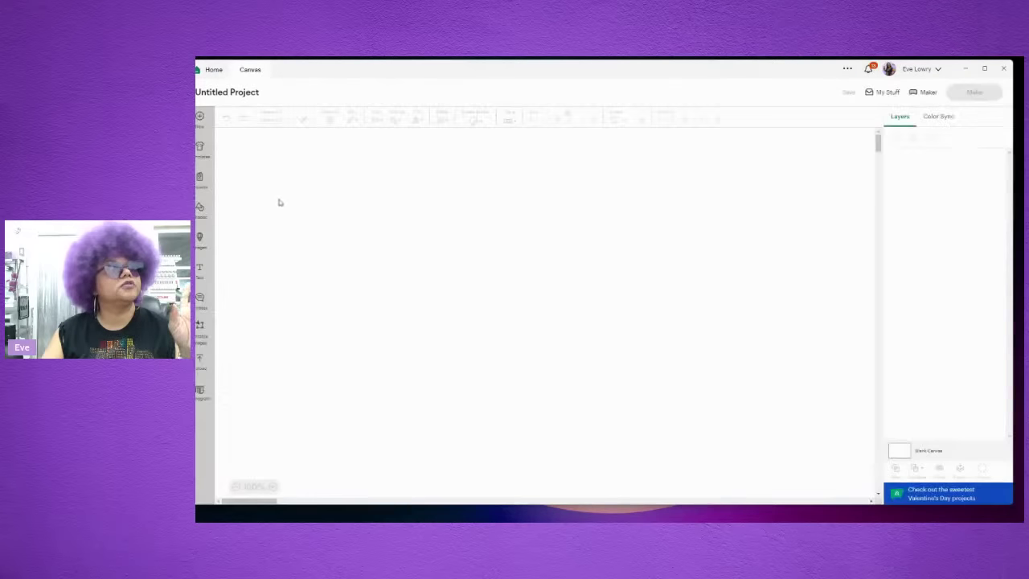
pyautogui.click(200, 362)
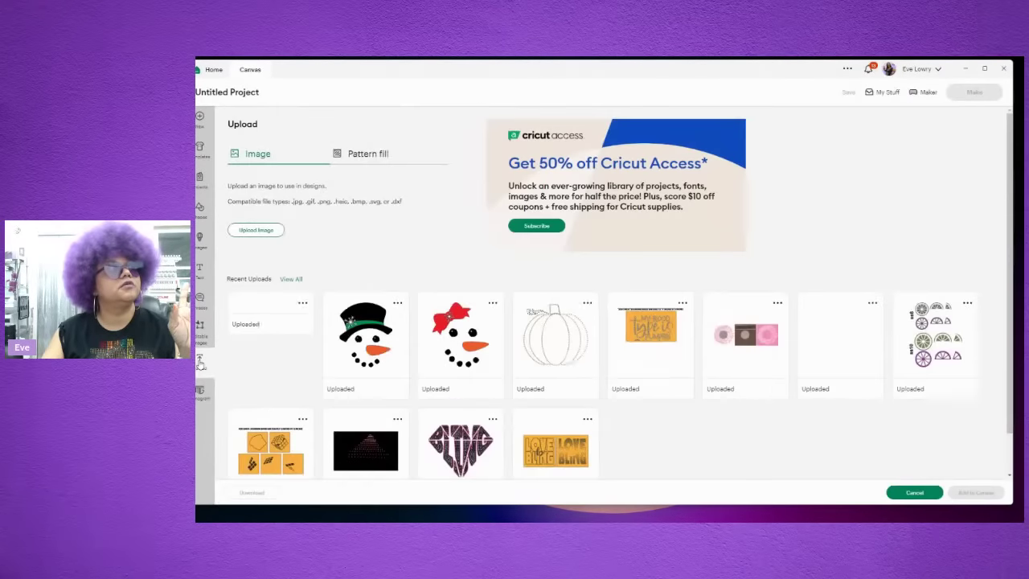
pyautogui.click(256, 230)
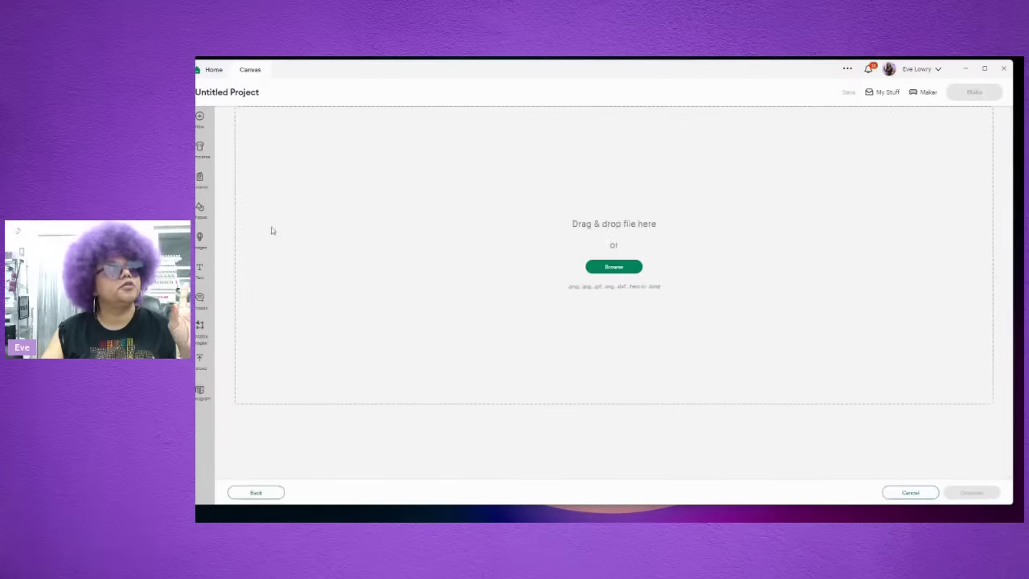
pyautogui.click(598, 268)
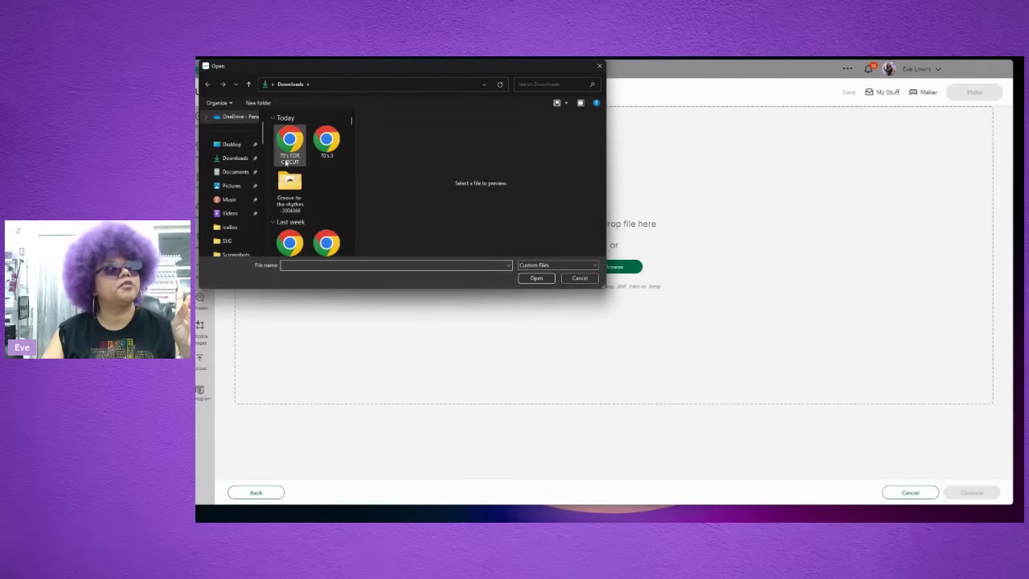
pyautogui.click(294, 149)
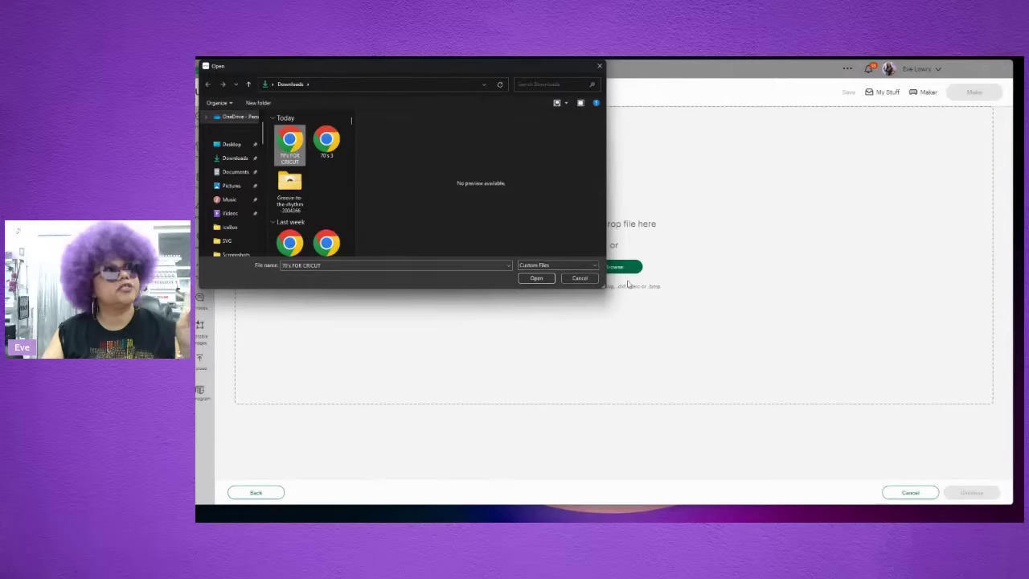
pyautogui.click(537, 278)
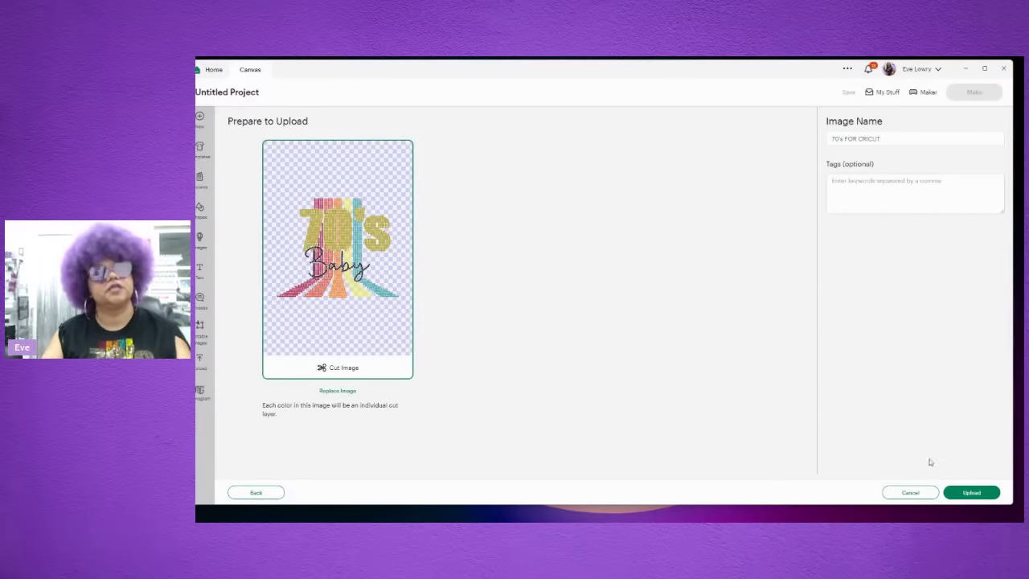
# - Upload the 70's FOR CRICUT image and add it to the canvas
pyautogui.click(970, 492)
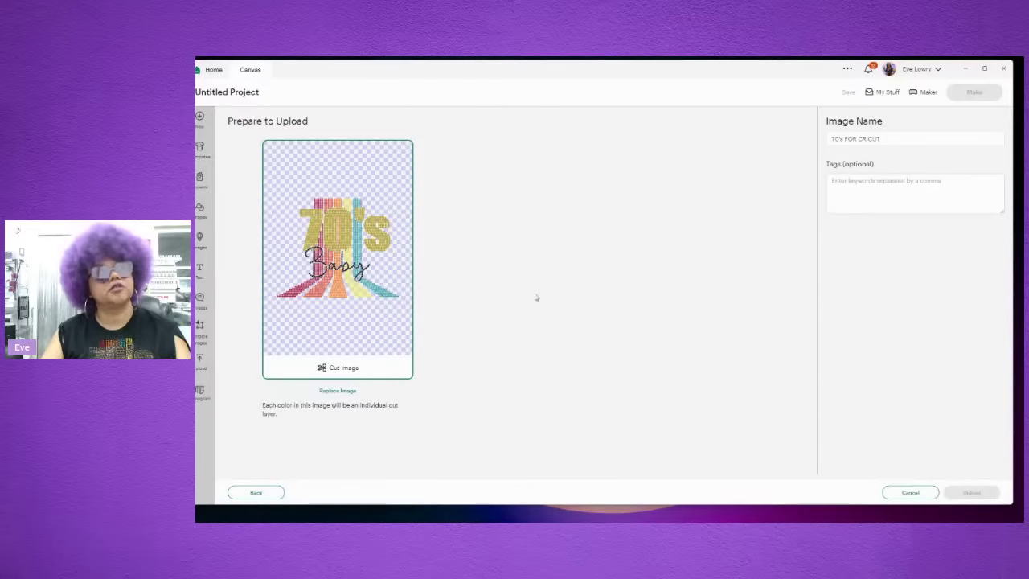
pyautogui.click(266, 314)
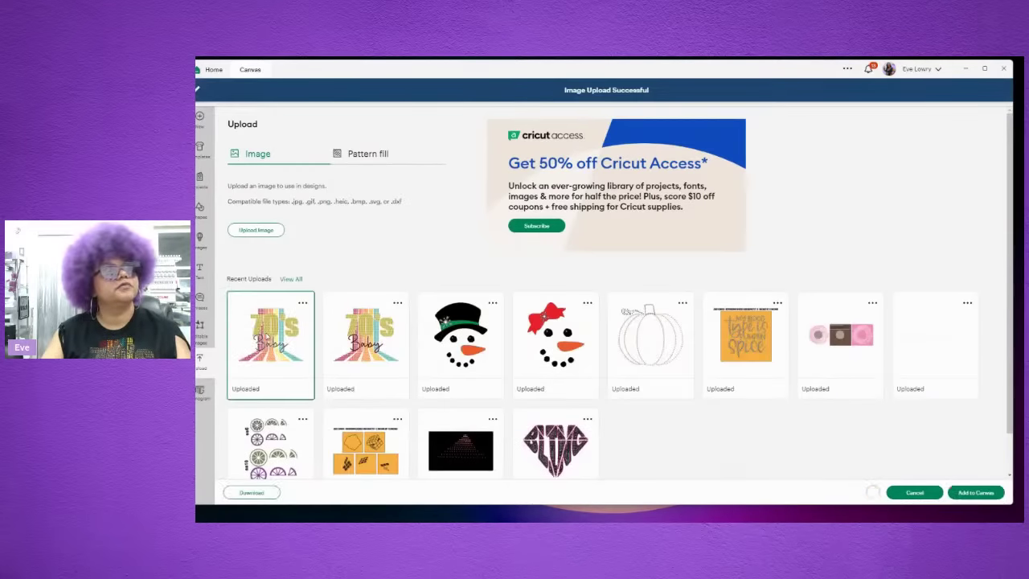
pyautogui.click(987, 495)
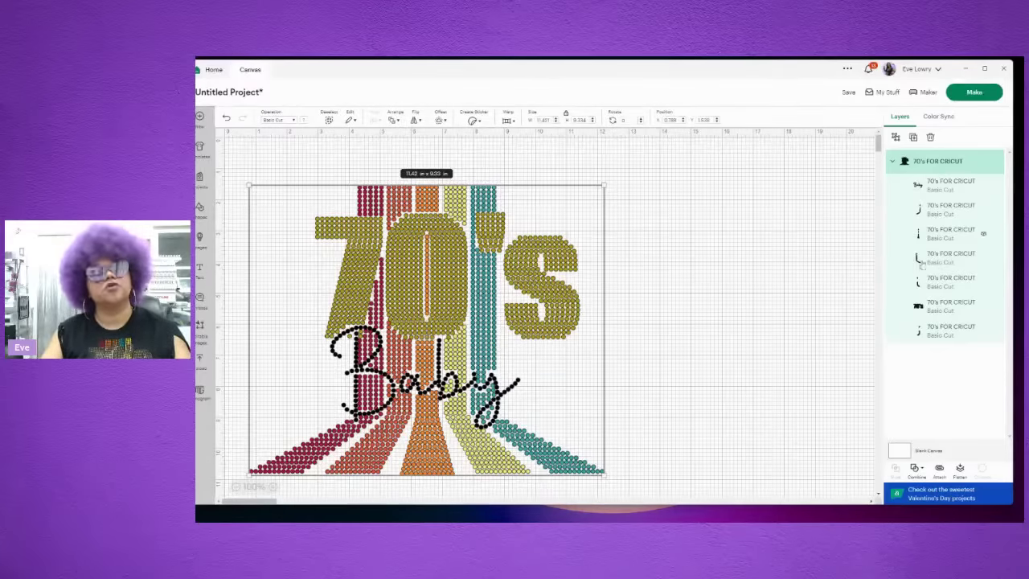
# - Check each colour layer of the 70's FOR CRICUT design by selecting the layers one by one, then deselect
pyautogui.click(940, 310)
pyautogui.click(942, 283)
pyautogui.click(943, 258)
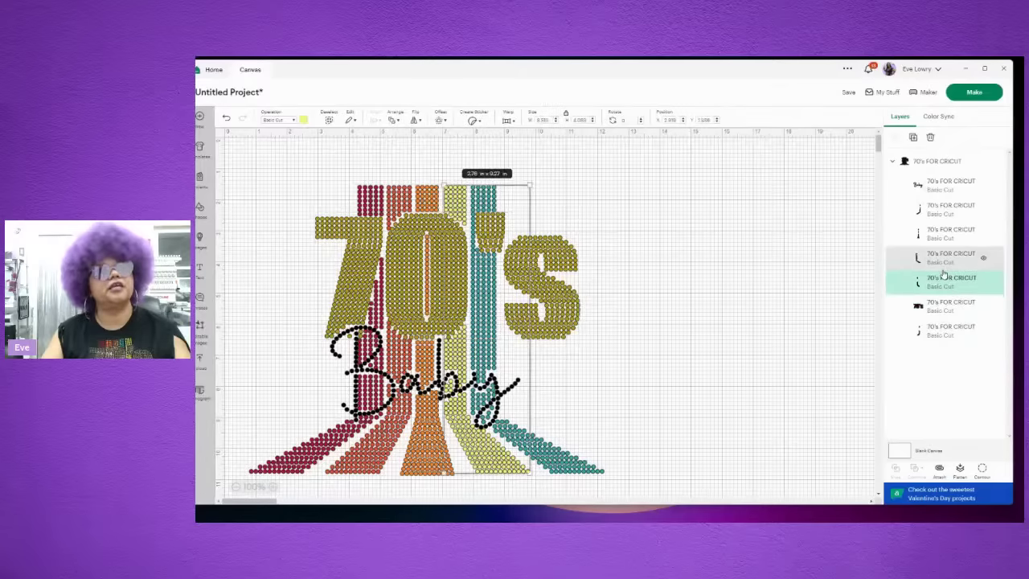
pyautogui.click(943, 234)
pyautogui.click(944, 212)
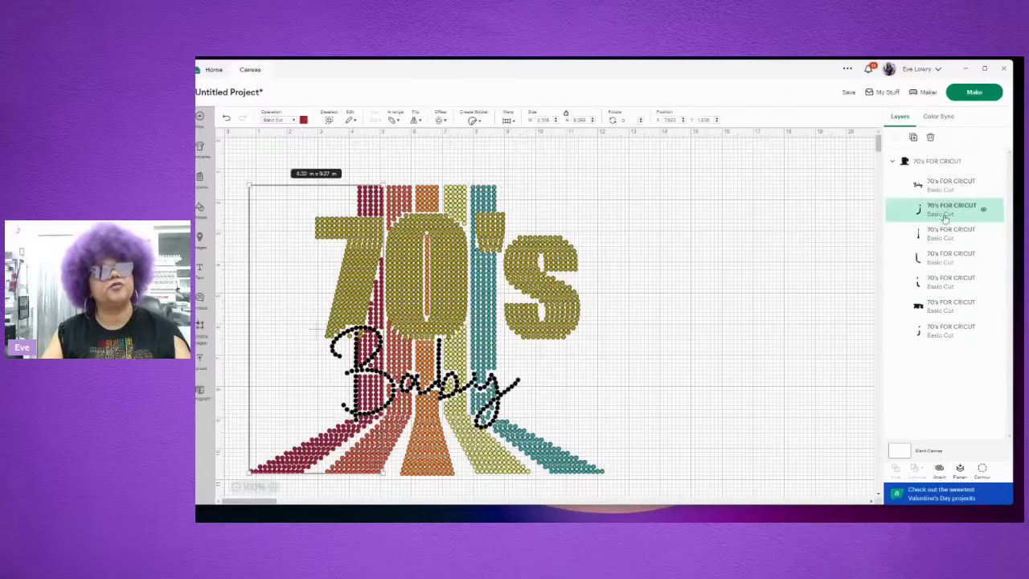
pyautogui.click(945, 186)
pyautogui.click(937, 333)
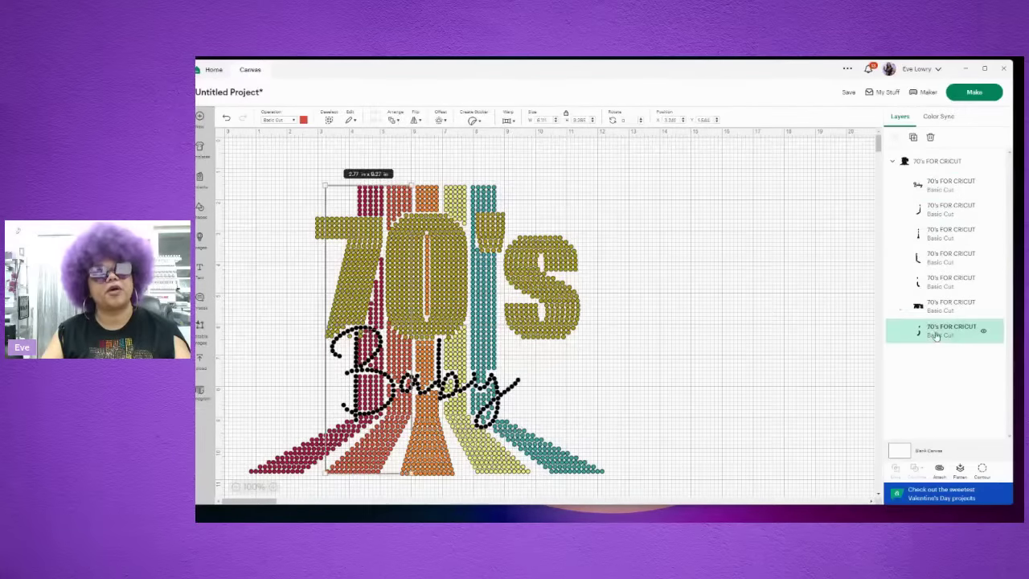
pyautogui.click(828, 287)
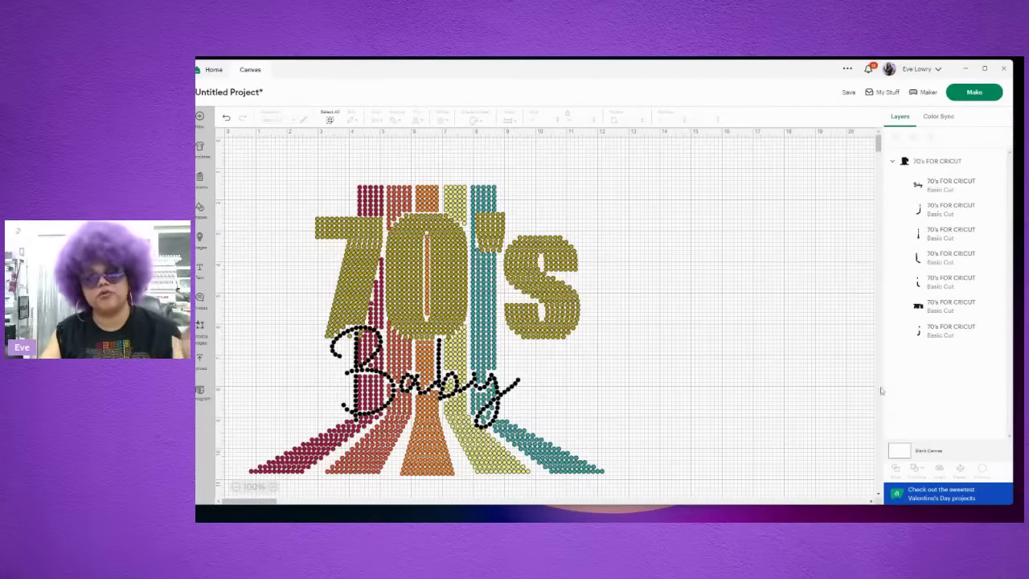